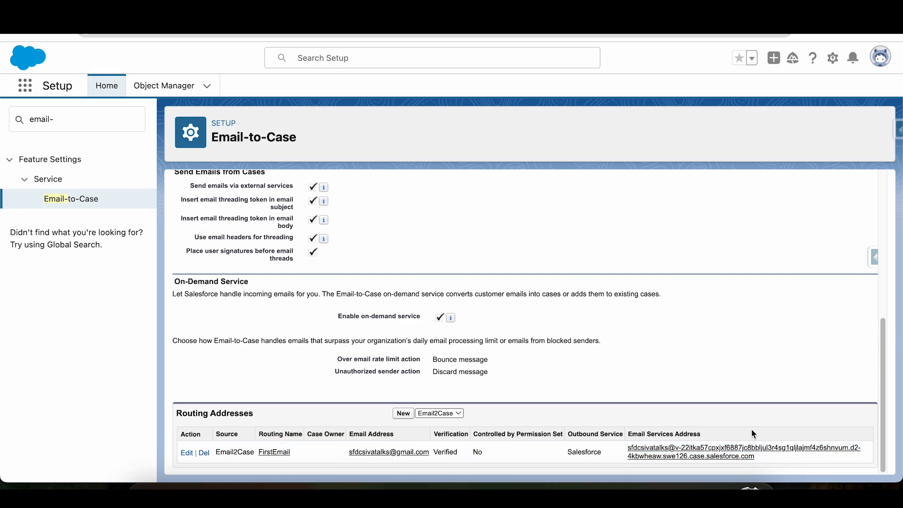
Copy the FirstEmail routing address's email services address and use it as the recipient of a new Gmail message.
{"action": "left_click", "coordinate": [765, 459]}
{"action": "left_click_drag", "start_coordinate": [764, 462], "coordinate": [628, 448]}
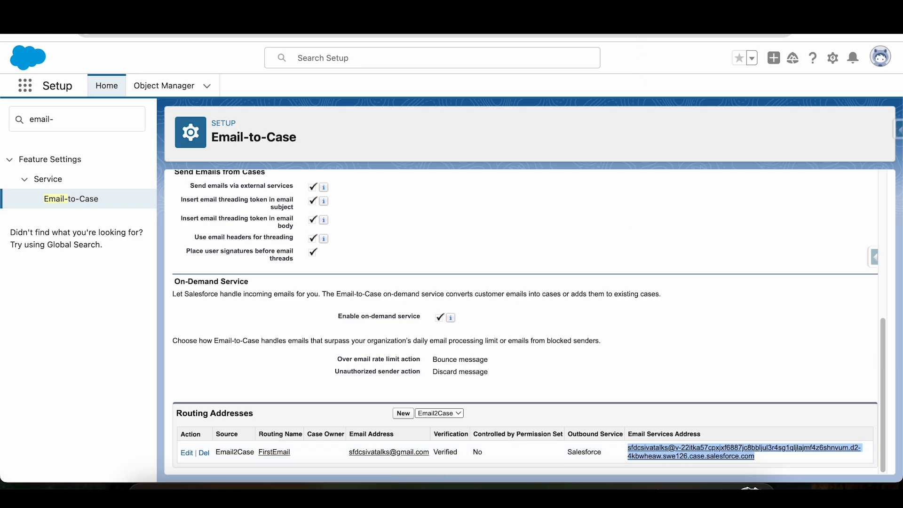
{"action": "key", "text": "ctrl+Tab"}
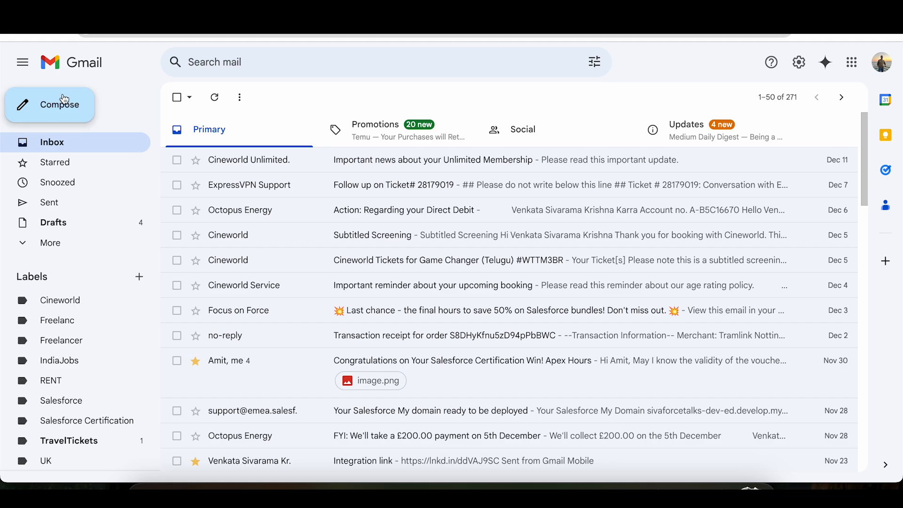
{"action": "left_click", "coordinate": [65, 100]}
{"action": "key", "text": "ctrl+v"}
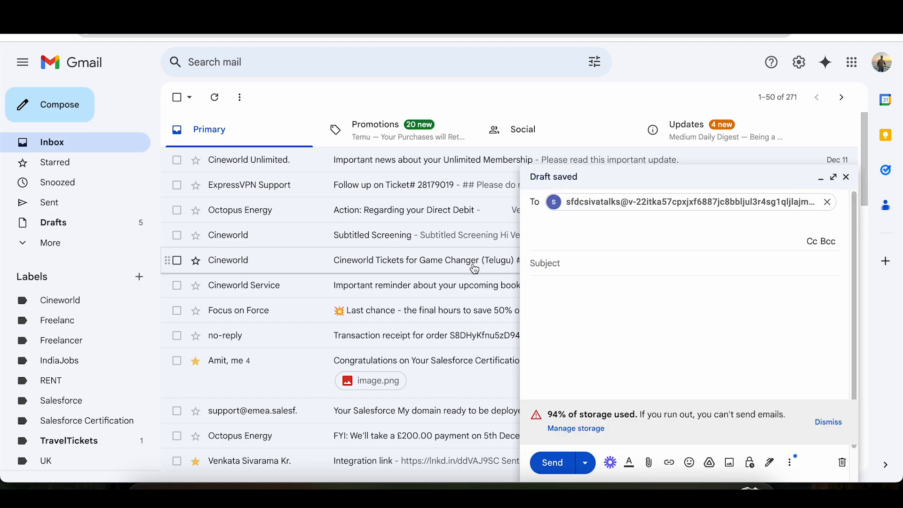
Give the new message the subject "Test Email-Case Scenario".
{"action": "key", "text": "Tab"}
{"action": "type", "text": "Test Email-Case S"}
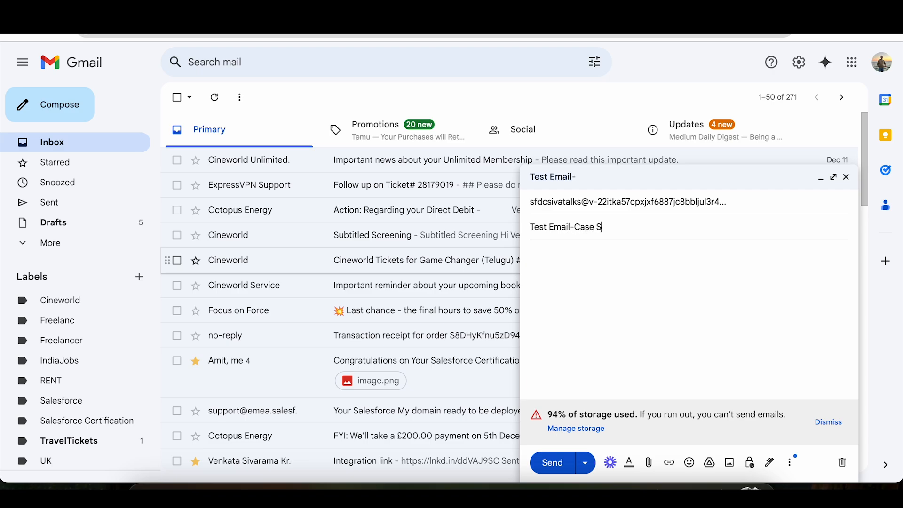
{"action": "type", "text": "cenario"}
{"action": "key", "text": "Tab"}
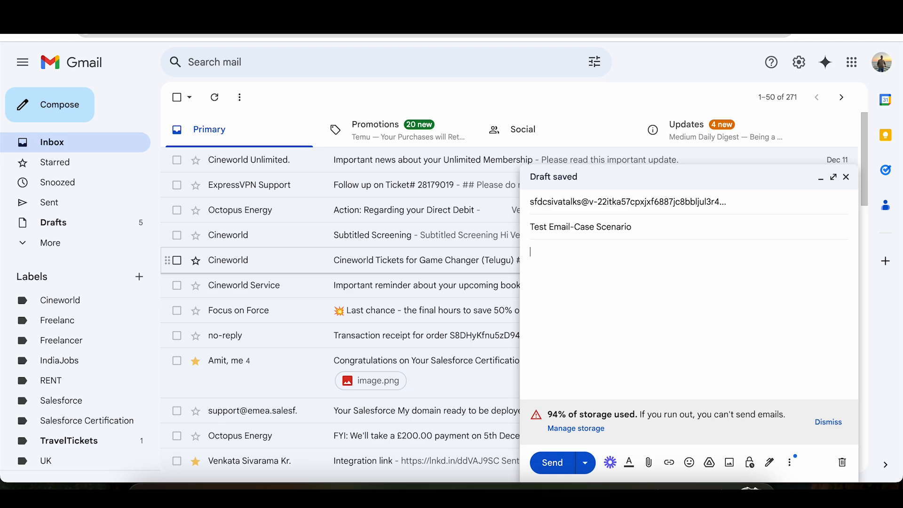
Write "Want to check my status on the complaints" as the message body and send the email.
{"action": "type", "text": "Want to "}
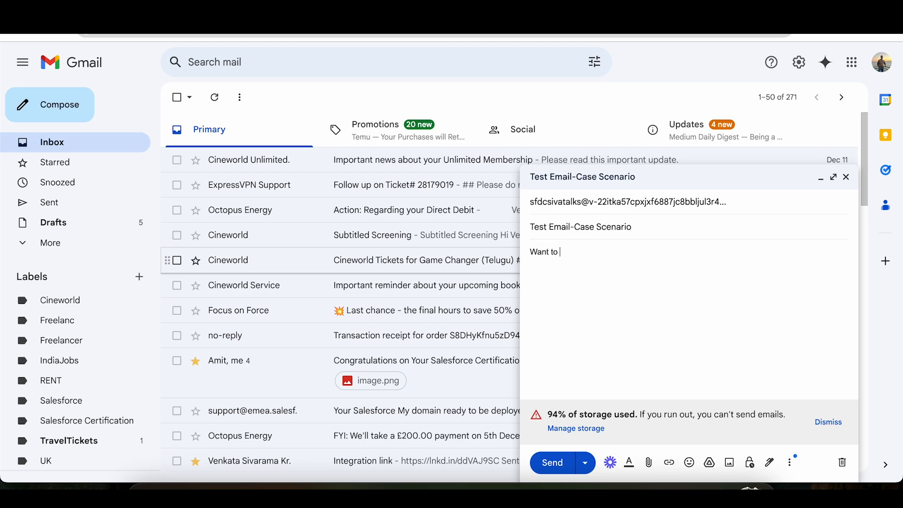
{"action": "type", "text": "check my status on the complaints"}
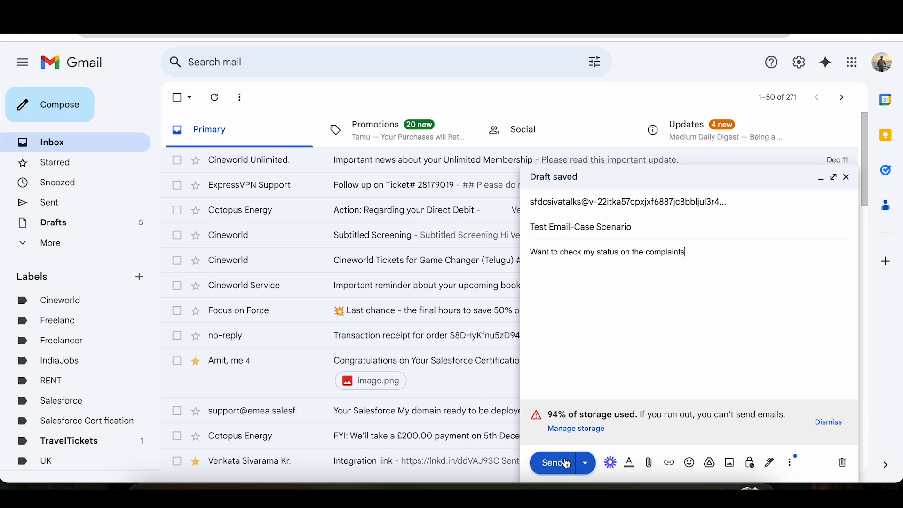
{"action": "left_click", "coordinate": [567, 463]}
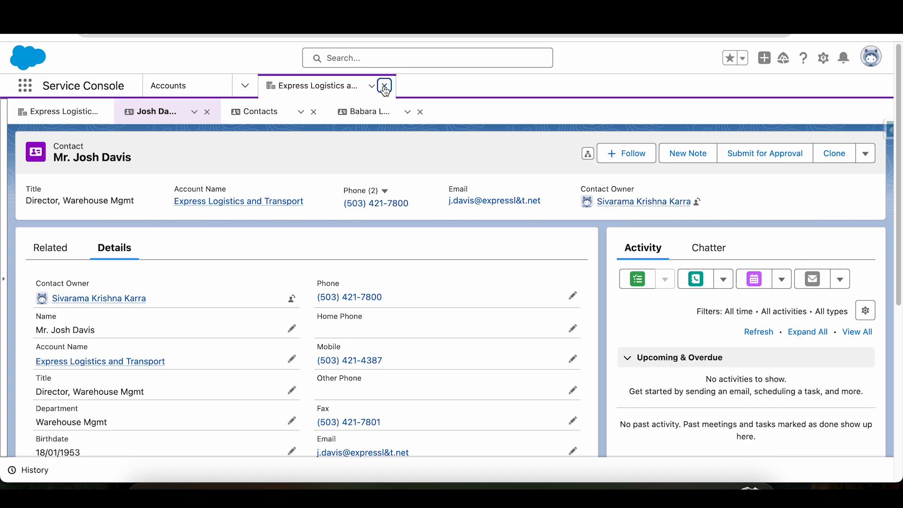
In the Salesforce Service Console, close the open account record and display the All Open Cases list.
{"action": "left_click", "coordinate": [384, 86]}
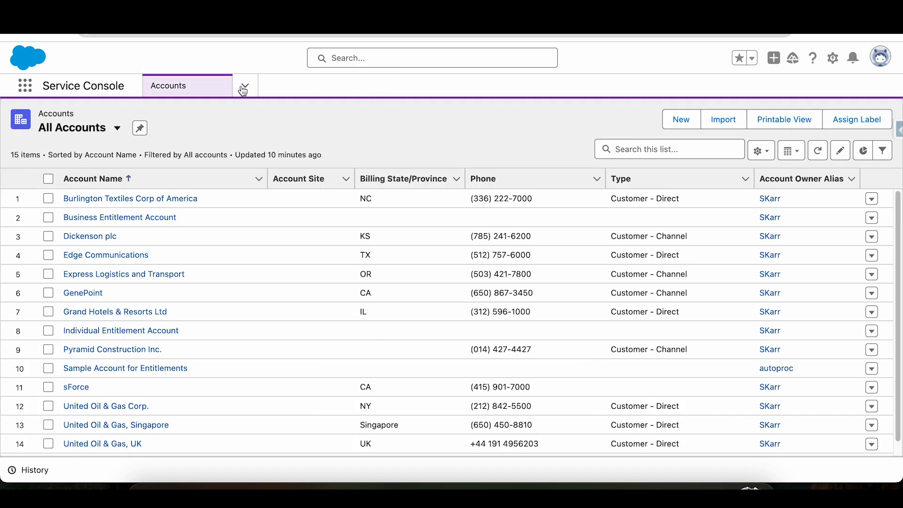
{"action": "left_click", "coordinate": [244, 86]}
{"action": "left_click", "coordinate": [204, 115]}
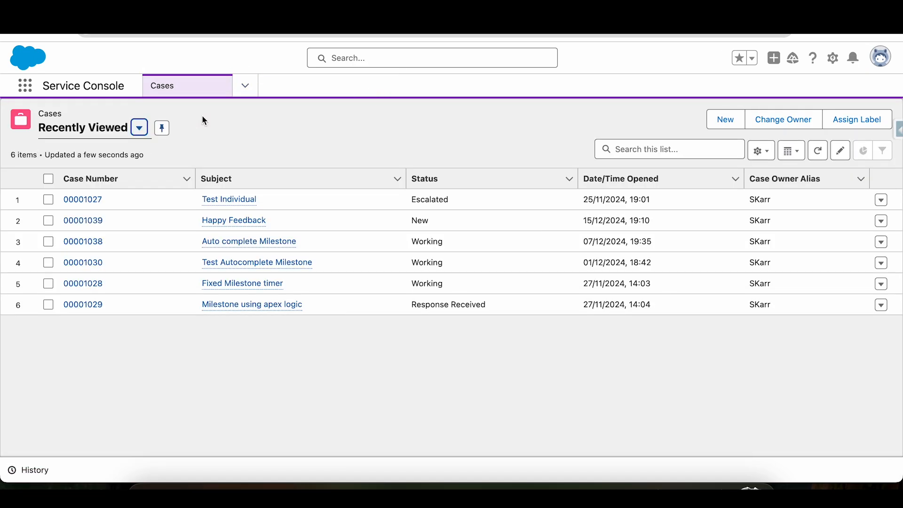
{"action": "left_click", "coordinate": [138, 128]}
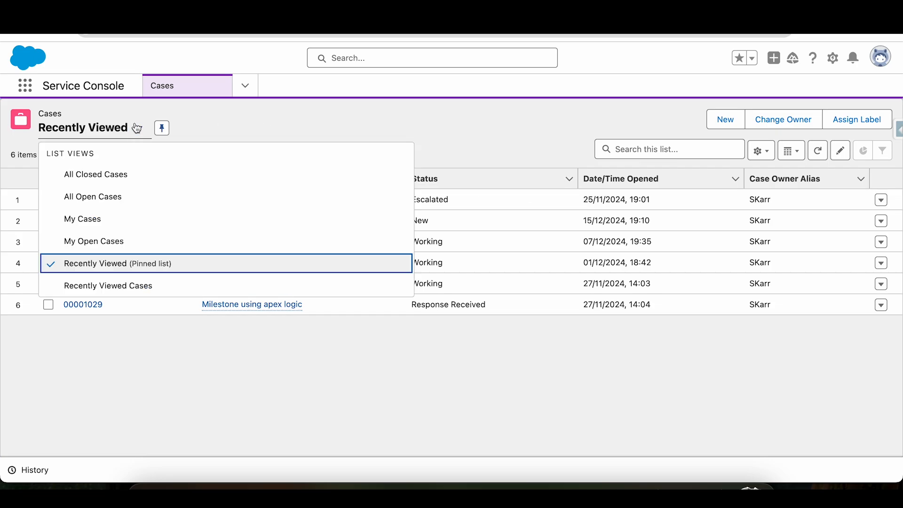
{"action": "left_click", "coordinate": [107, 197]}
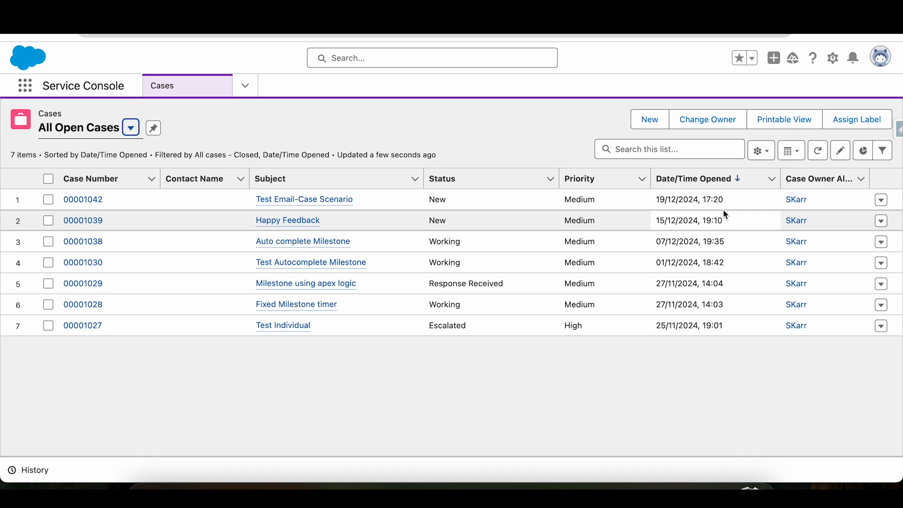
Check the opening date of the Test Email-Case Scenario case, open the case and view its related emails.
{"action": "left_click_drag", "start_coordinate": [726, 202], "coordinate": [656, 206]}
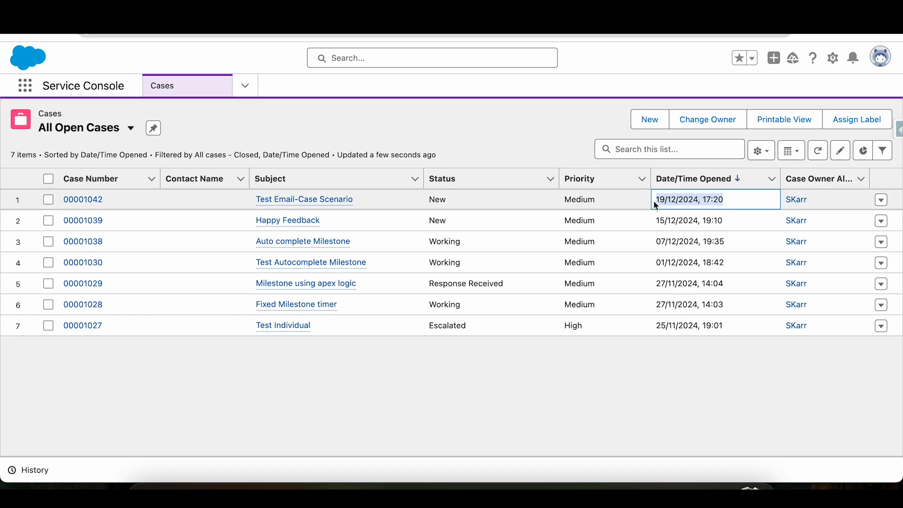
{"action": "left_click", "coordinate": [81, 204]}
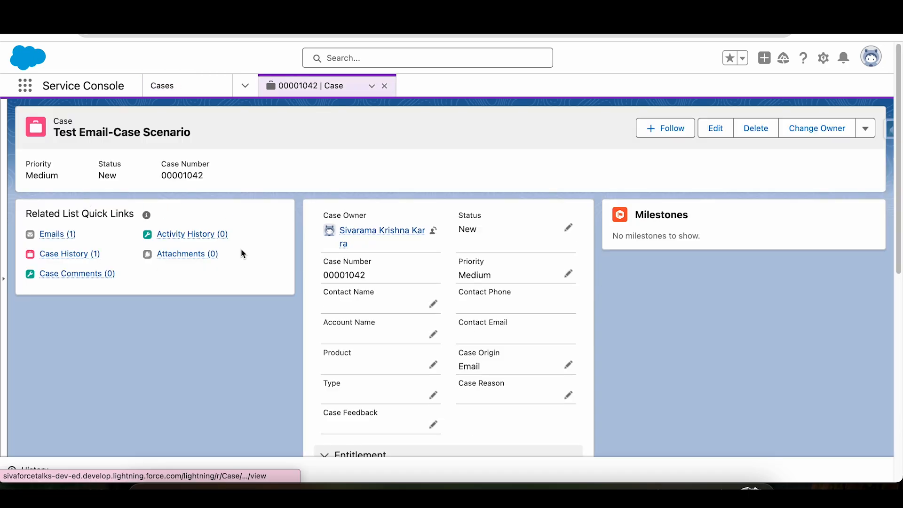
{"action": "left_click", "coordinate": [59, 235]}
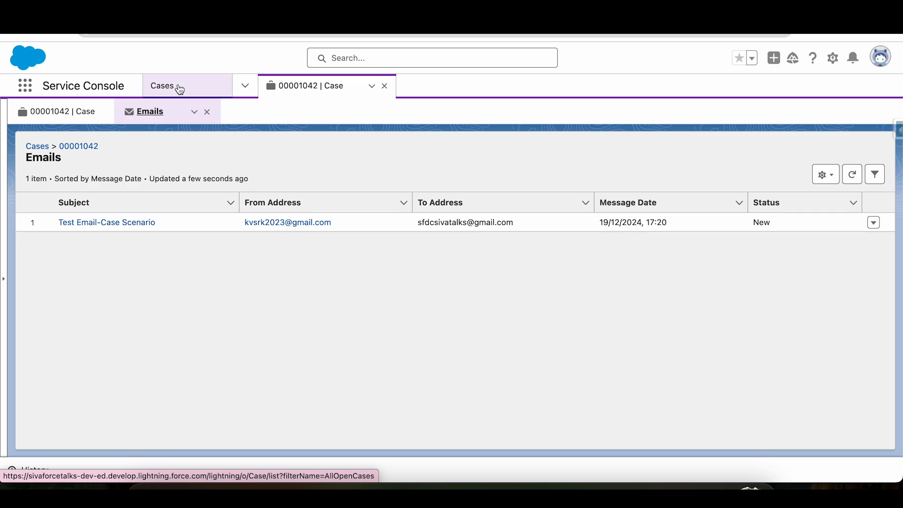
Return to the case record and open its Status options for editing.
{"action": "left_click", "coordinate": [59, 114]}
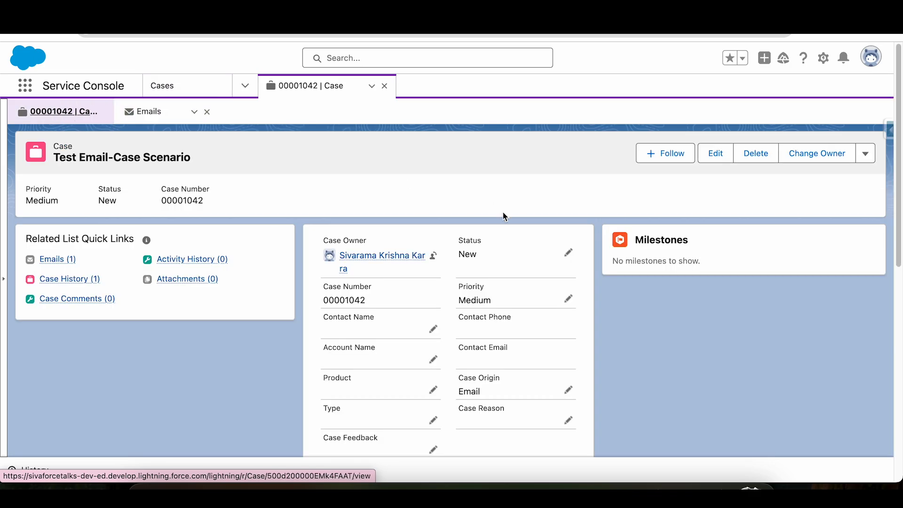
{"action": "left_click", "coordinate": [568, 258]}
{"action": "left_click", "coordinate": [513, 290]}
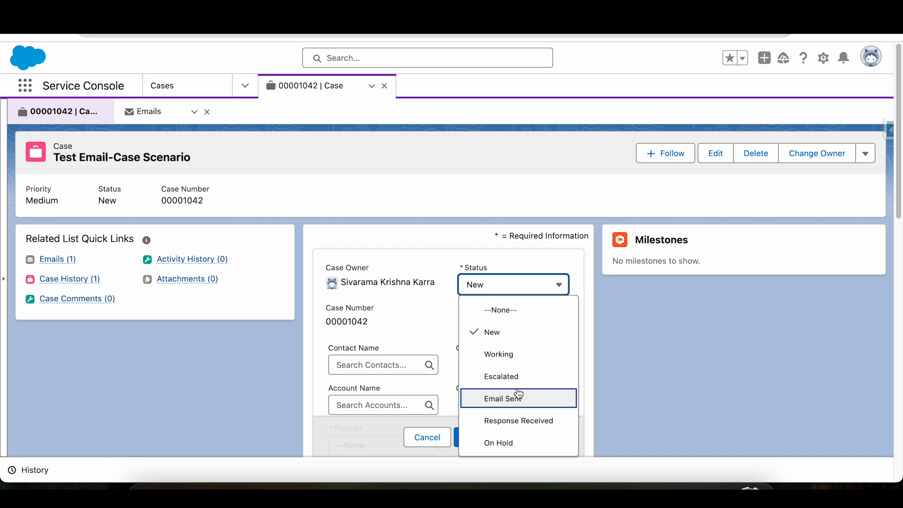
Open the case's Test Email-Case Scenario email, start a reply to the sender and remove the Bcc recipient.
{"action": "left_click", "coordinate": [57, 260]}
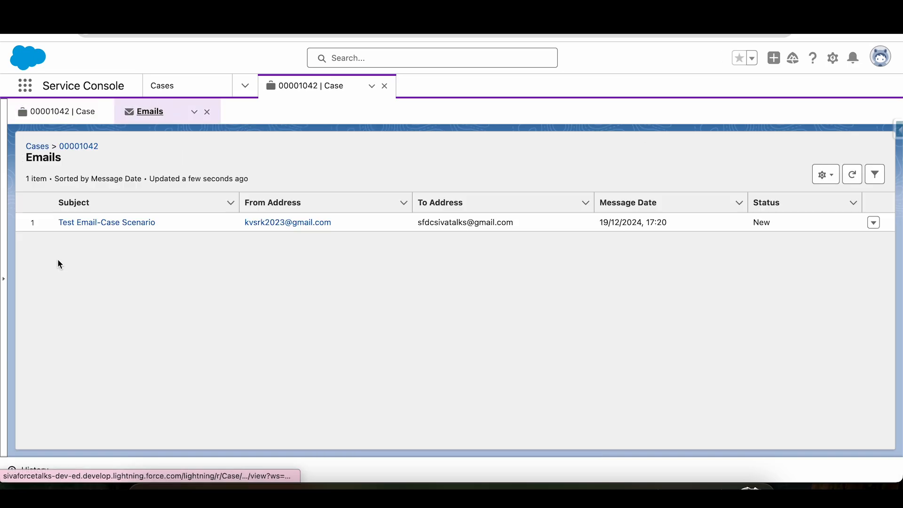
{"action": "left_click", "coordinate": [125, 224]}
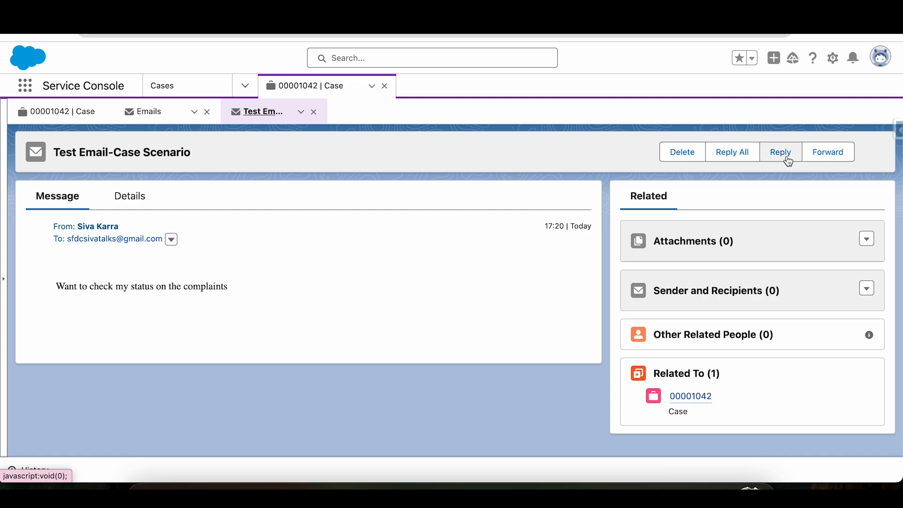
{"action": "left_click", "coordinate": [788, 162]}
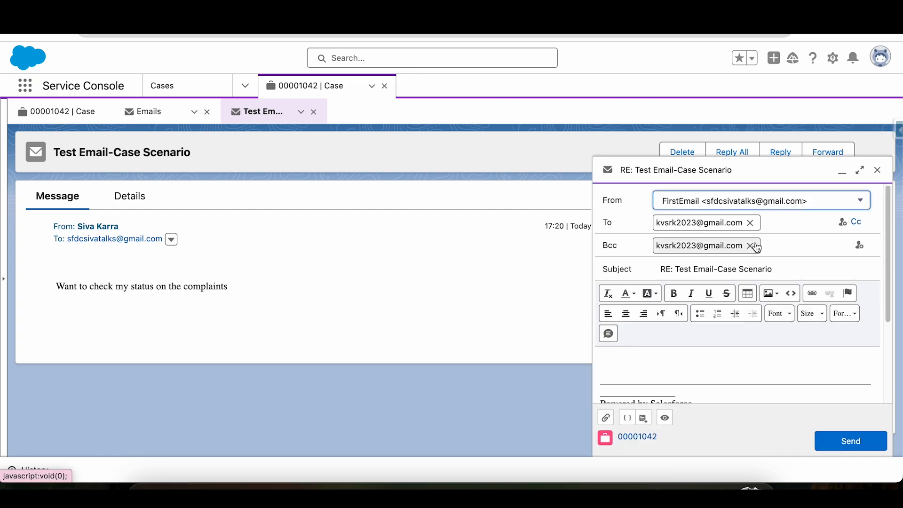
{"action": "left_click", "coordinate": [751, 246]}
Write a reply beginning "Hello sir, we are working on" about the complaint and send it.
{"action": "left_click", "coordinate": [682, 353]}
{"action": "type", "text": "Hello sir, we are working on th=="}
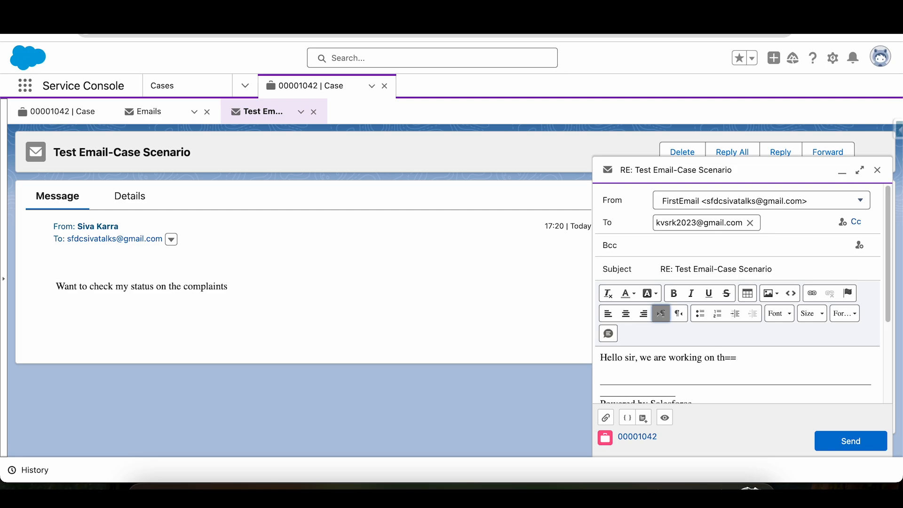
{"action": "type", "text": " complaint"}
{"action": "left_click", "coordinate": [848, 442]}
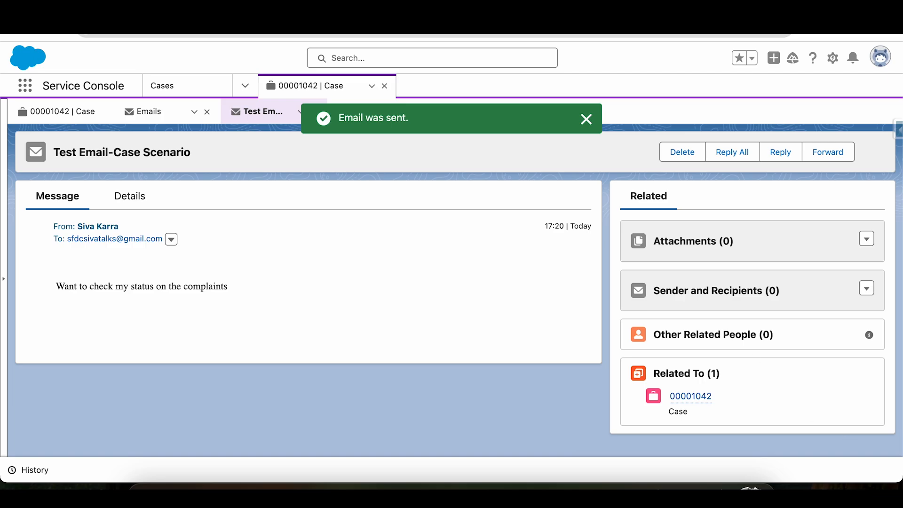
Set the case's Status to Email Sent and try to save the record.
{"action": "left_click", "coordinate": [39, 115]}
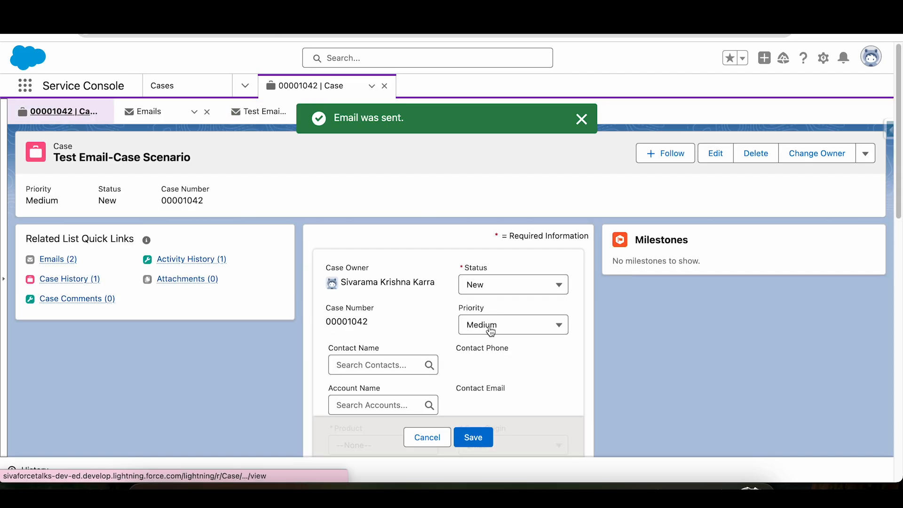
{"action": "left_click", "coordinate": [518, 287]}
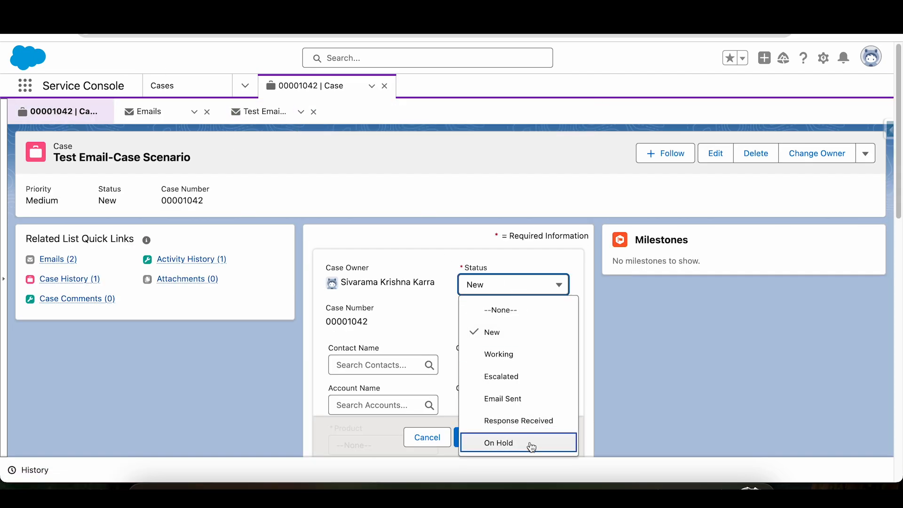
{"action": "left_click", "coordinate": [521, 398]}
{"action": "left_click", "coordinate": [479, 441]}
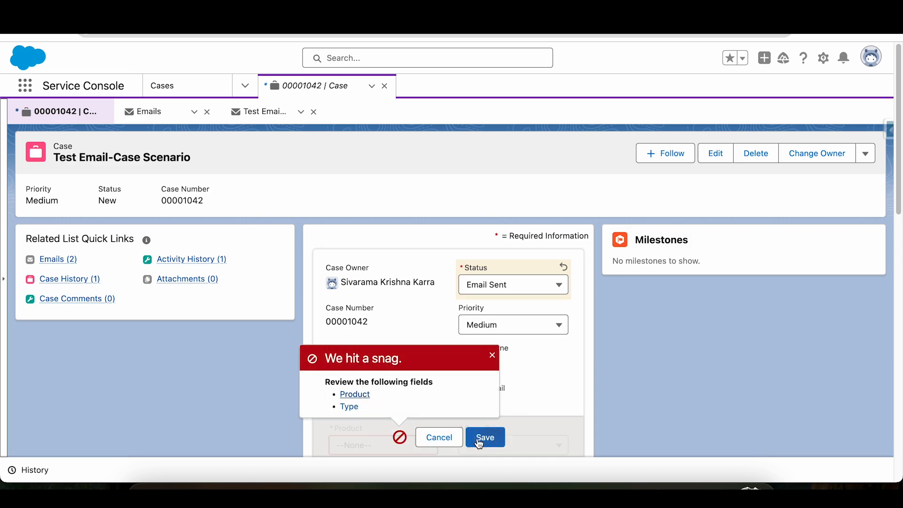
Fill in the required case fields with Product GC1040 and Type Mechanical, and save the case.
{"action": "left_click", "coordinate": [351, 396]}
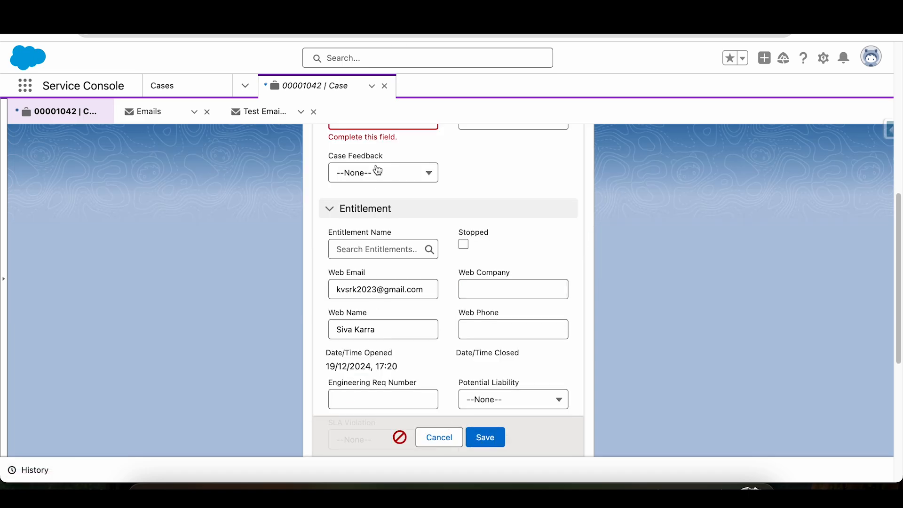
{"action": "left_click_drag", "start_coordinate": [898, 271], "coordinate": [898, 219]}
{"action": "left_click", "coordinate": [359, 197]}
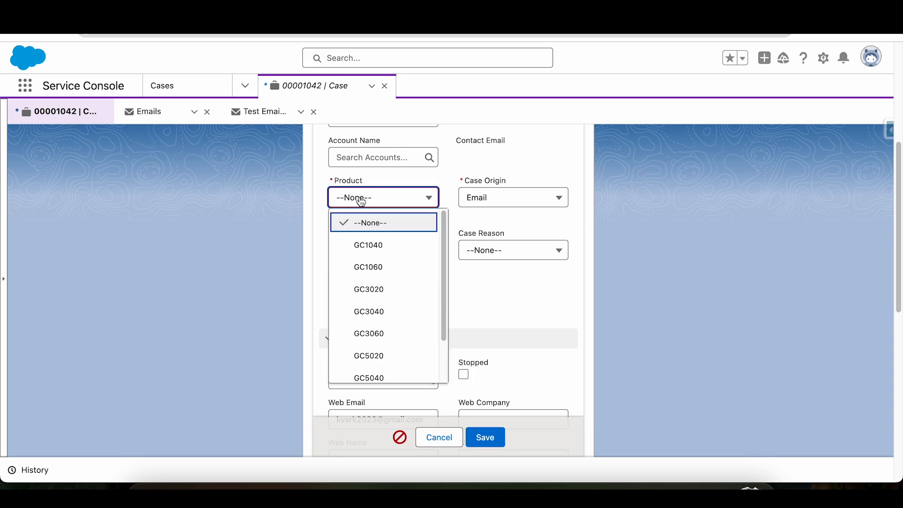
{"action": "left_click", "coordinate": [366, 245]}
{"action": "left_click", "coordinate": [364, 250]}
{"action": "left_click", "coordinate": [372, 285]}
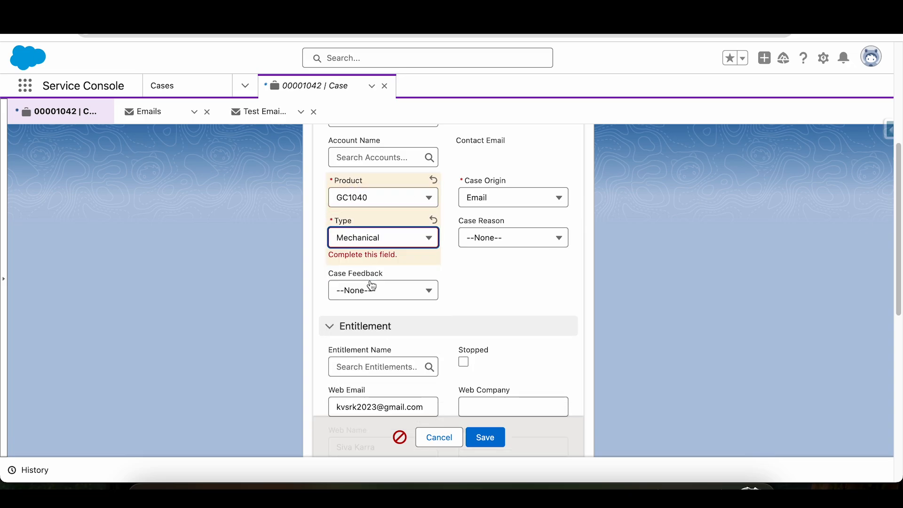
{"action": "left_click", "coordinate": [484, 437]}
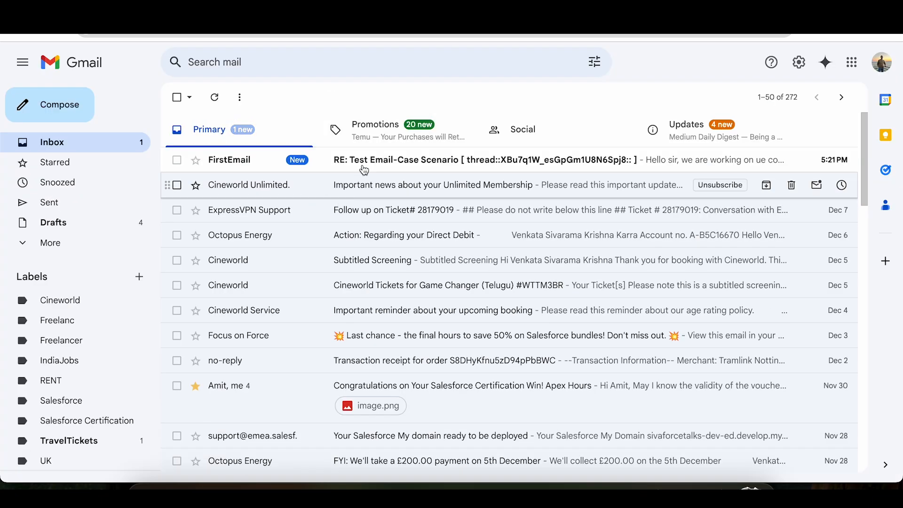
{"action": "left_click", "coordinate": [372, 155]}
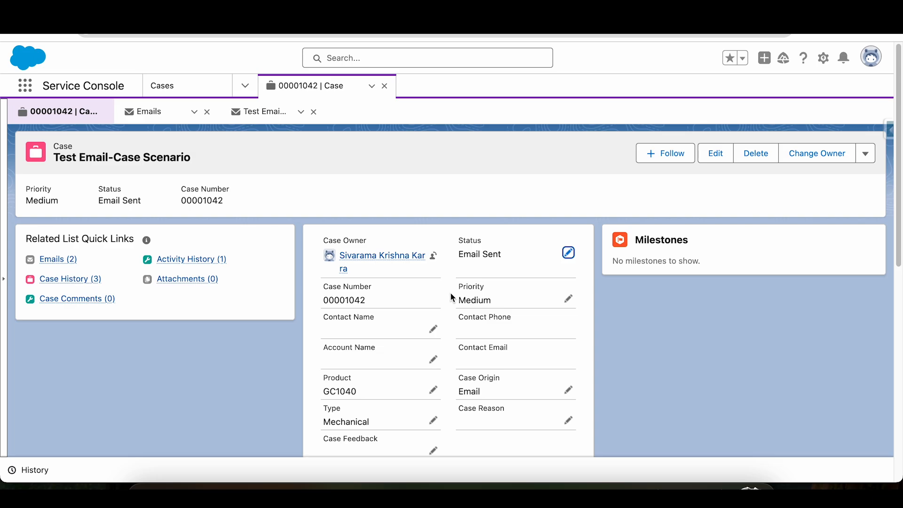
{"action": "left_click", "coordinate": [568, 253]}
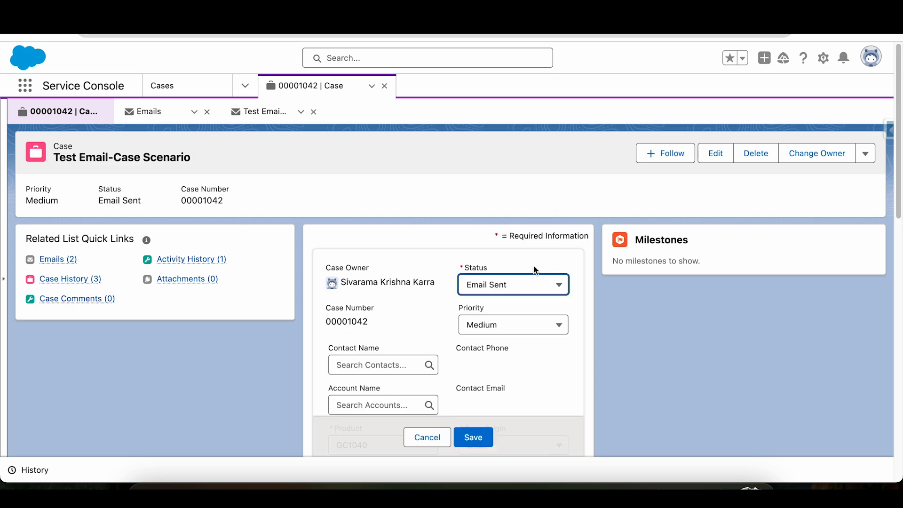
{"action": "left_click", "coordinate": [529, 288]}
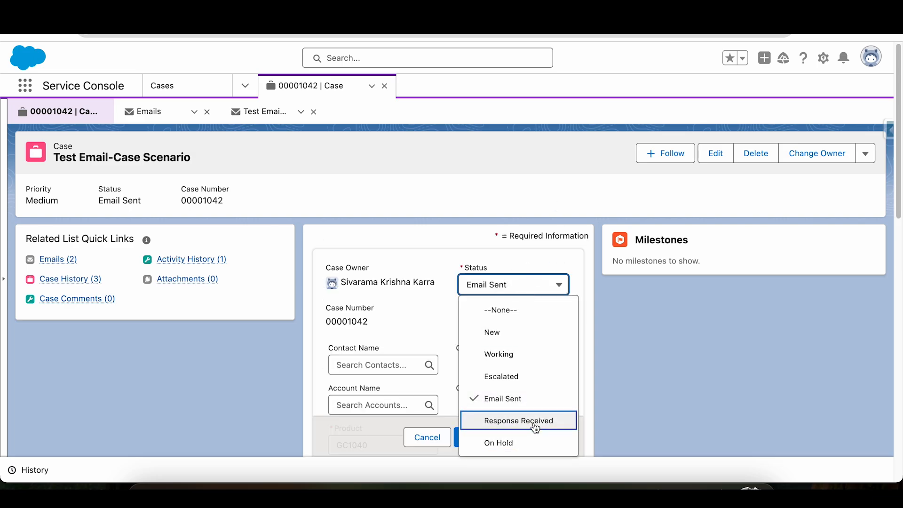
{"action": "left_click", "coordinate": [649, 379]}
{"action": "left_click", "coordinate": [424, 446]}
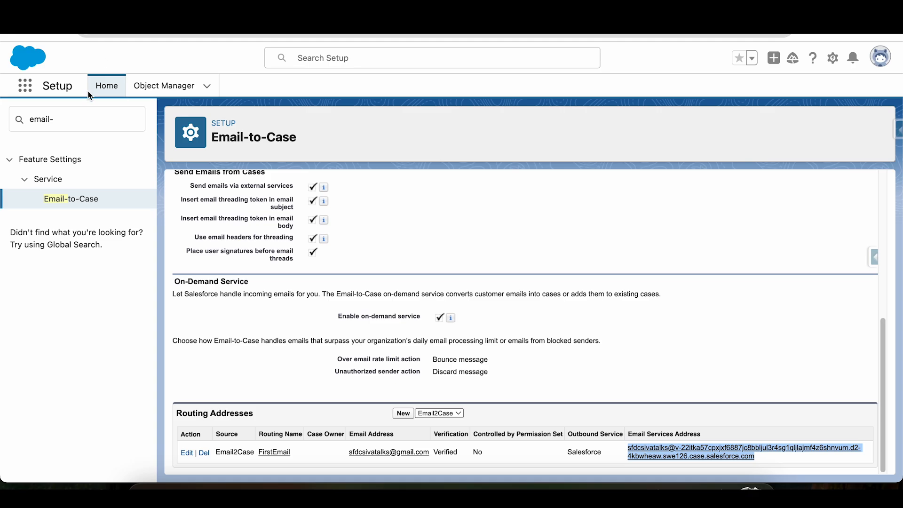
In Salesforce Setup, search for "Flow", open the Flows page and start a new flow.
{"action": "triple_click", "coordinate": [86, 118]}
{"action": "type", "text": "Flow"}
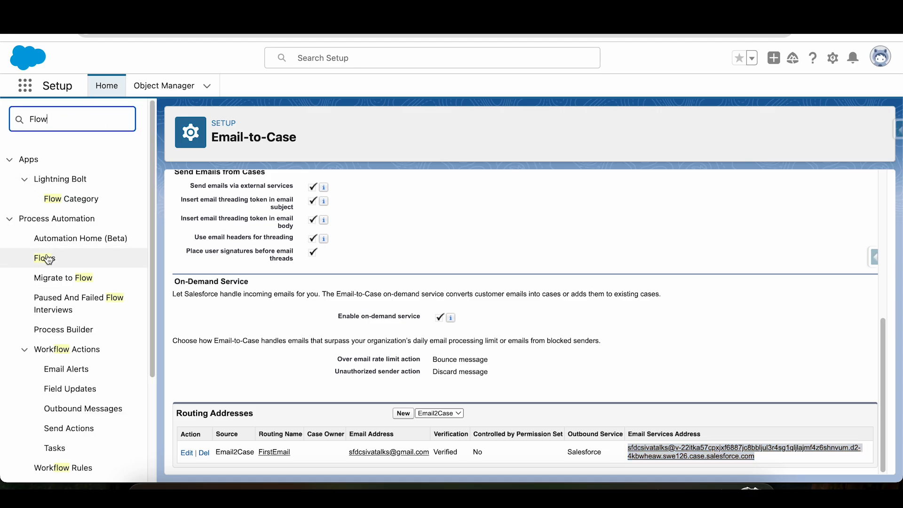
{"action": "left_click", "coordinate": [45, 258]}
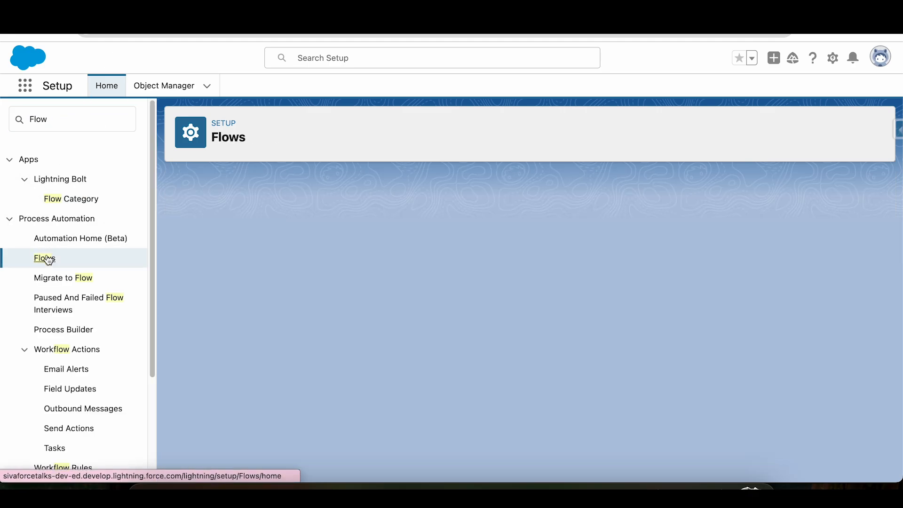
{"action": "left_click", "coordinate": [855, 130]}
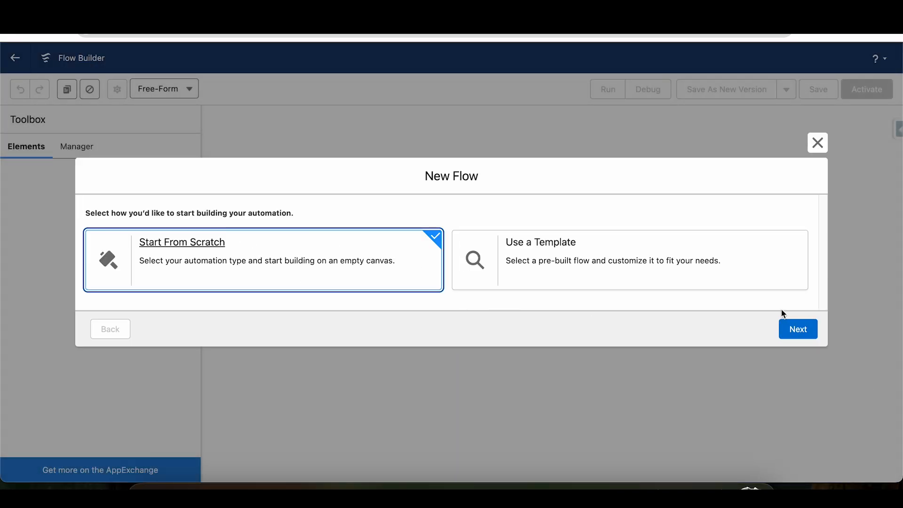
Create a Record-Triggered Flow from scratch.
{"action": "left_click", "coordinate": [797, 328]}
{"action": "left_click", "coordinate": [600, 182]}
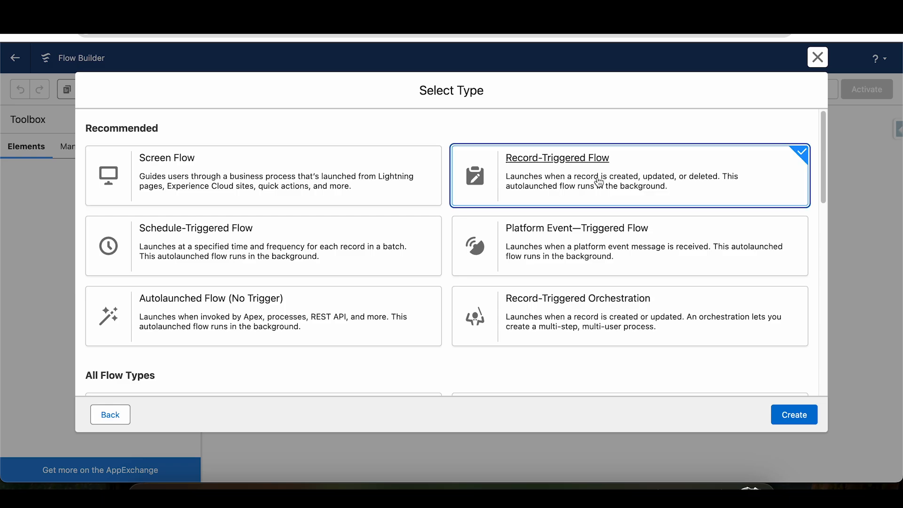
{"action": "left_click", "coordinate": [795, 415]}
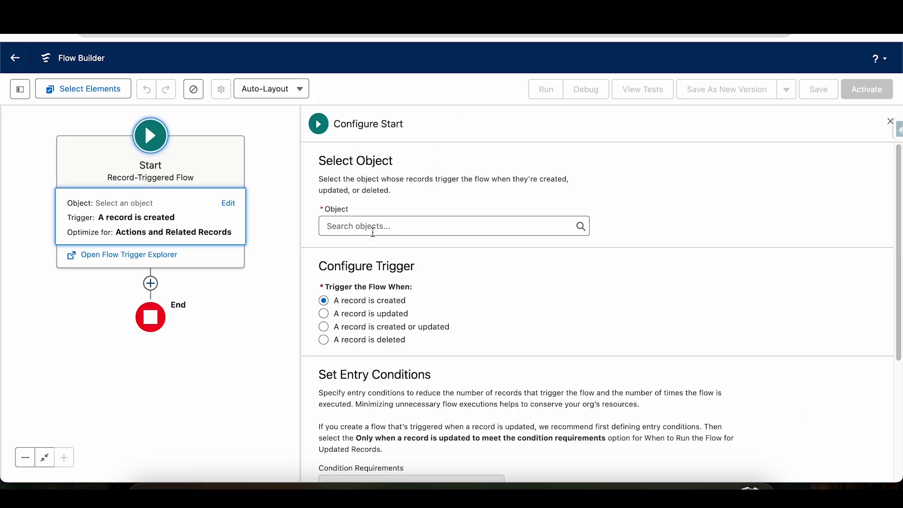
Set Email Message as the flow's triggering object, keeping the trigger as "A record is created".
{"action": "left_click", "coordinate": [374, 230]}
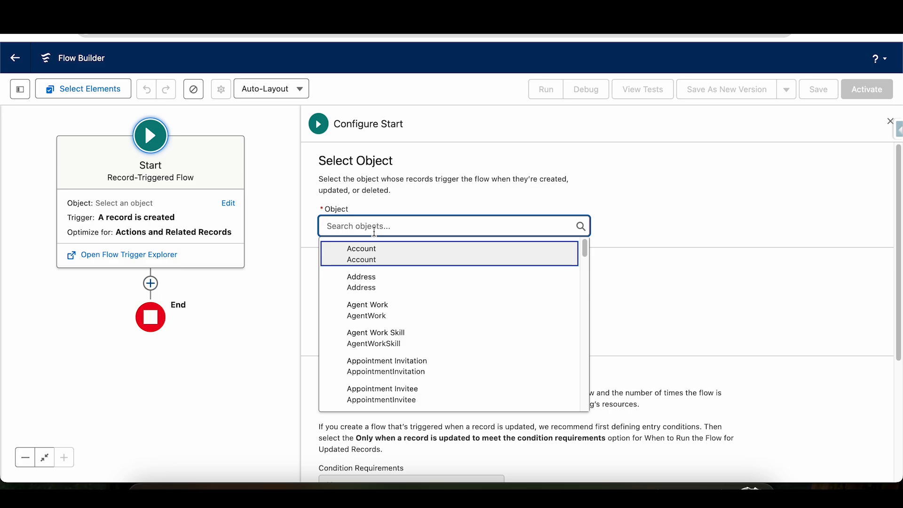
{"action": "type", "text": "Email"}
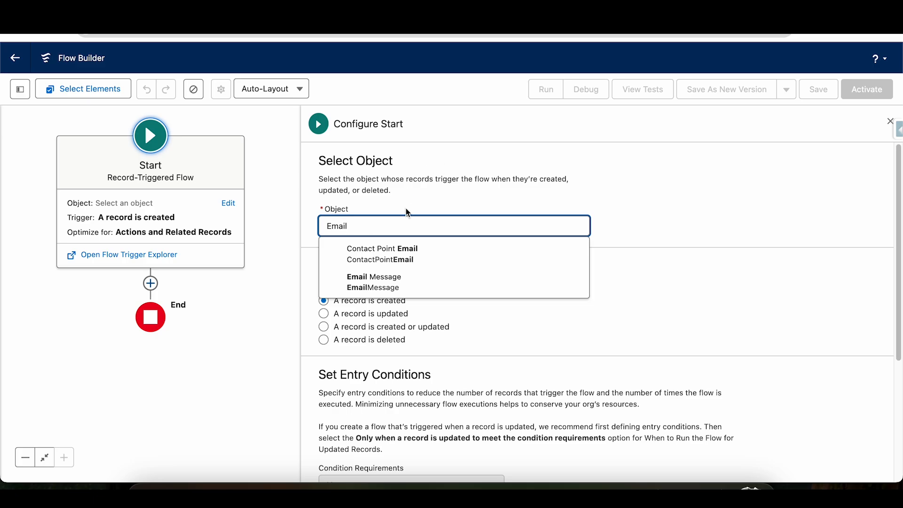
{"action": "left_click", "coordinate": [376, 283]}
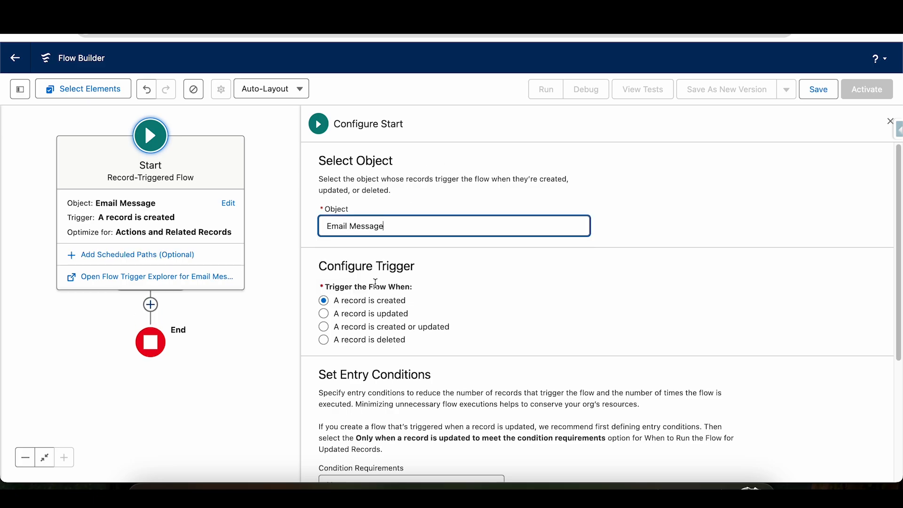
{"action": "left_click", "coordinate": [503, 295]}
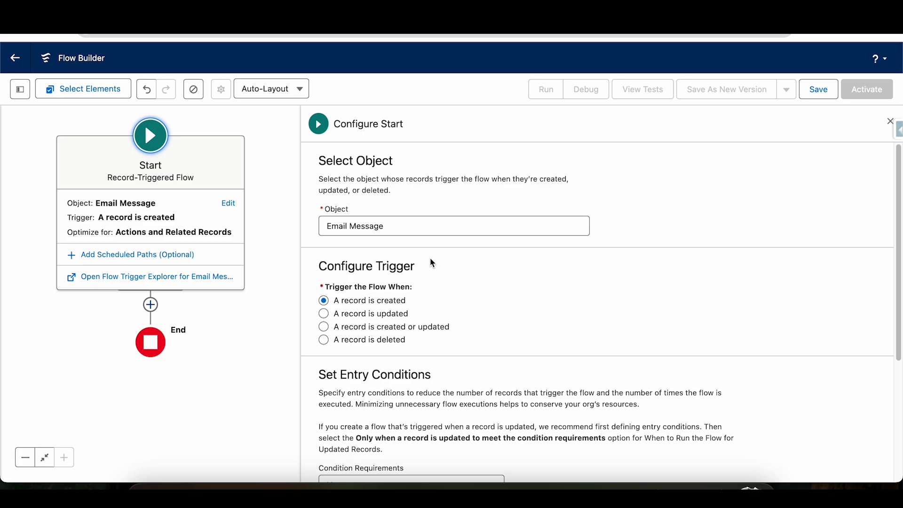
{"action": "left_click_drag", "start_coordinate": [342, 300], "coordinate": [415, 307]}
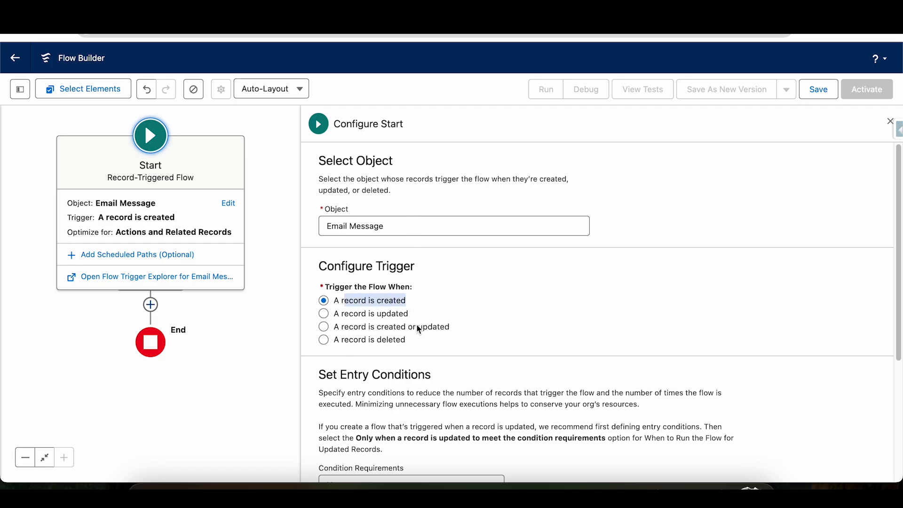
{"action": "left_click", "coordinate": [233, 214]}
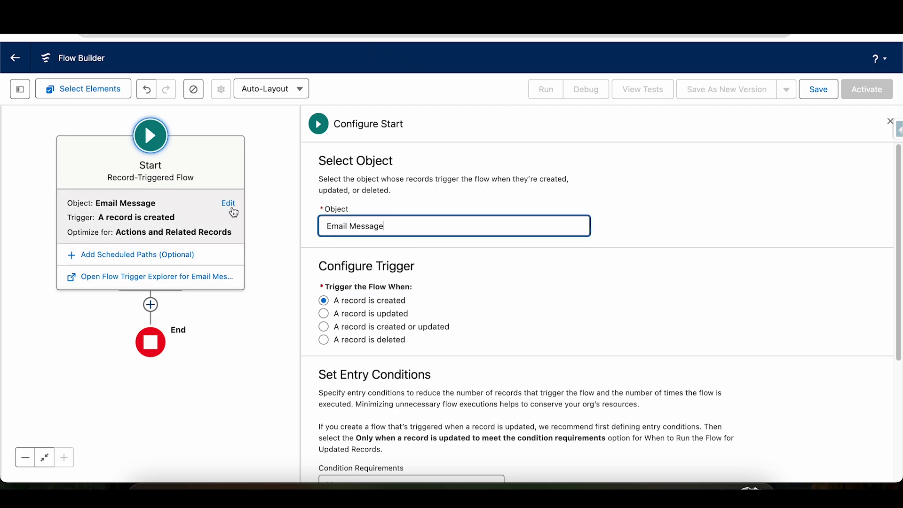
{"action": "left_click", "coordinate": [232, 207]}
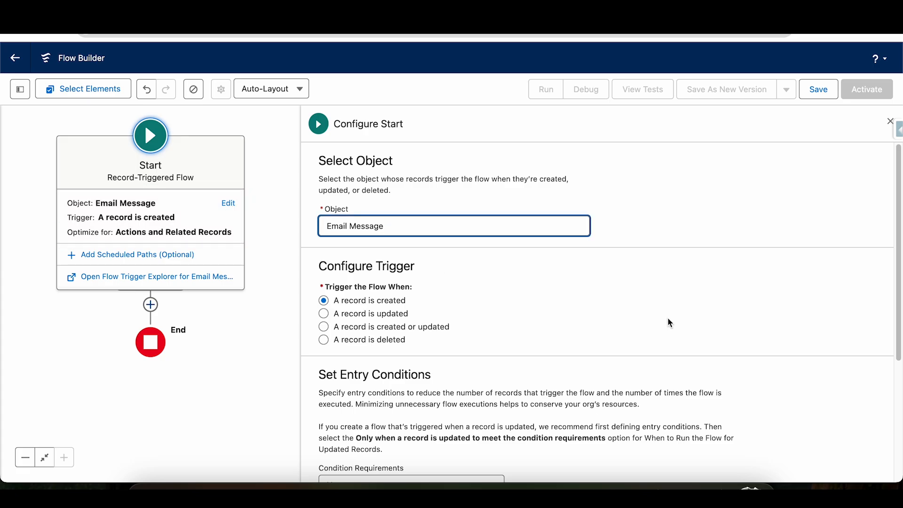
View the available Condition Requirements options in the flow's entry conditions.
{"action": "scroll", "coordinate": [898, 229], "scroll_direction": "down", "scroll_amount": 1}
{"action": "scroll", "coordinate": [898, 229], "scroll_direction": "down", "scroll_amount": 5}
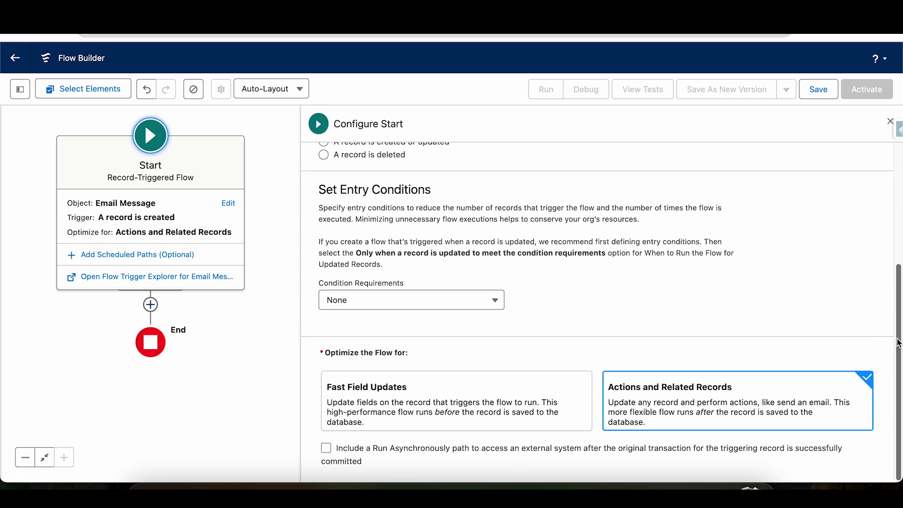
{"action": "left_click", "coordinate": [421, 308]}
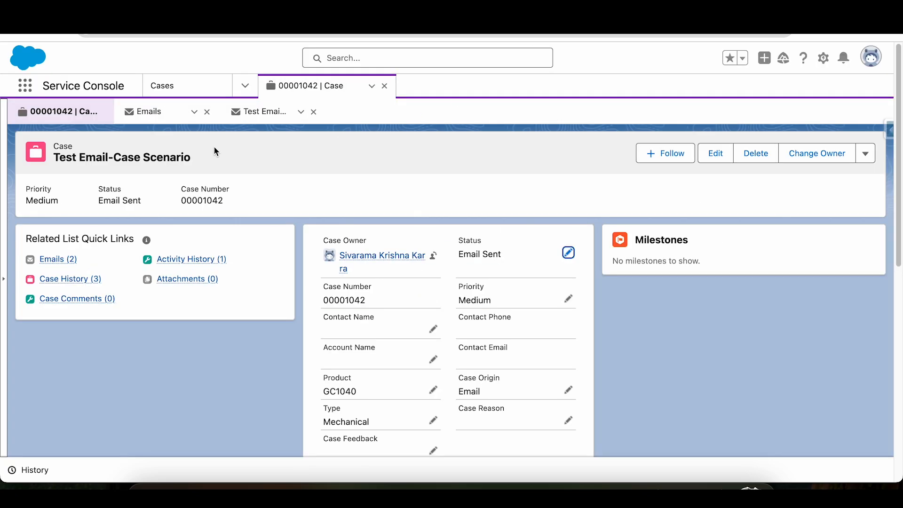
Switch to Service Console, examine the details of the case's original email and its sent reply, and return to the flow.
{"action": "left_click", "coordinate": [150, 113]}
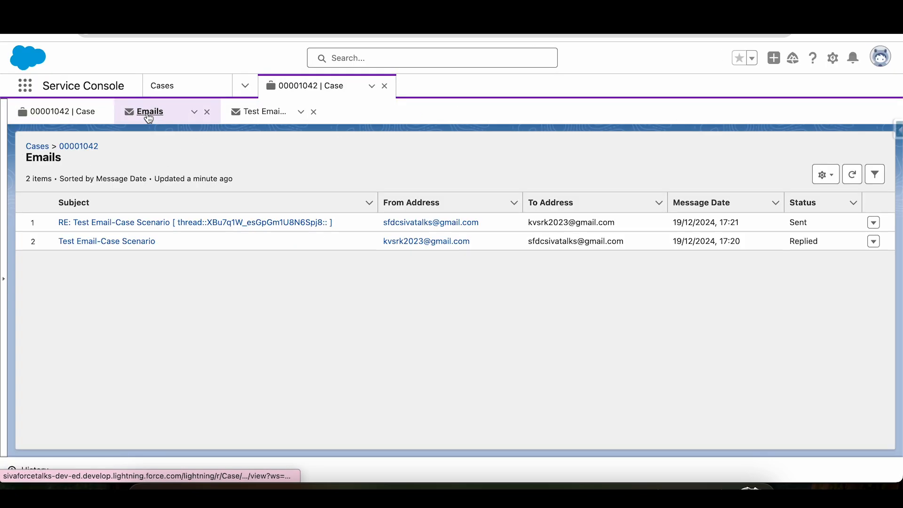
{"action": "left_click", "coordinate": [133, 242]}
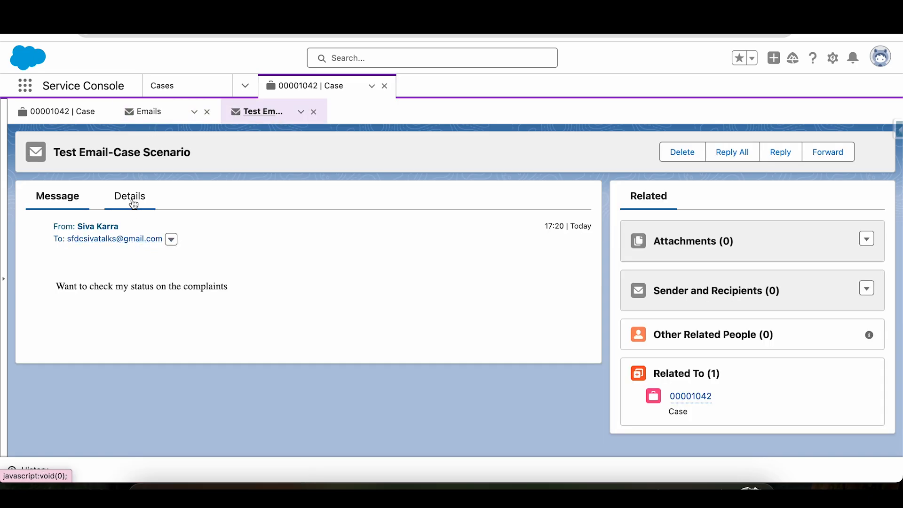
{"action": "left_click", "coordinate": [129, 199]}
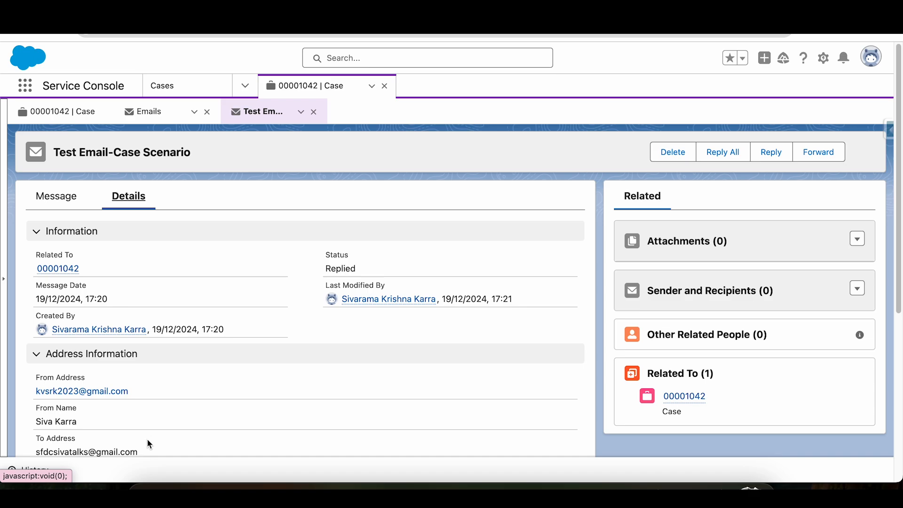
{"action": "left_click", "coordinate": [159, 118]}
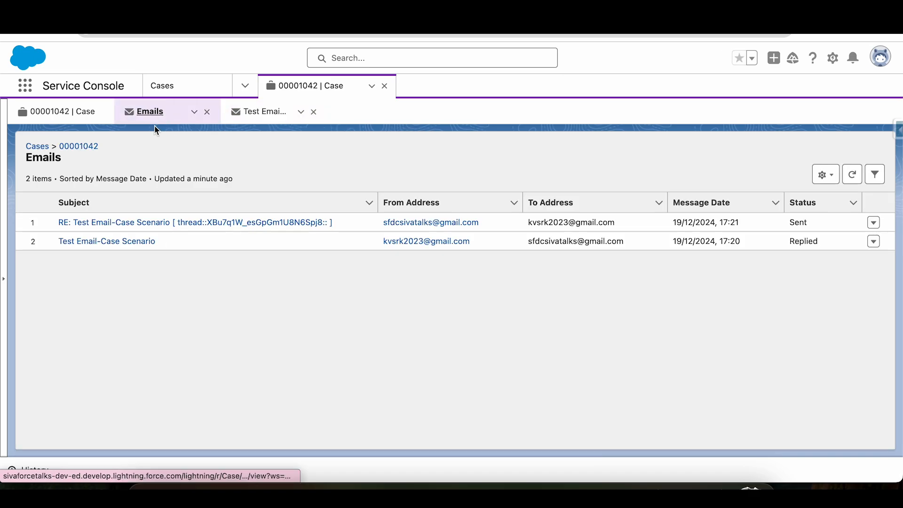
{"action": "left_click", "coordinate": [107, 222]}
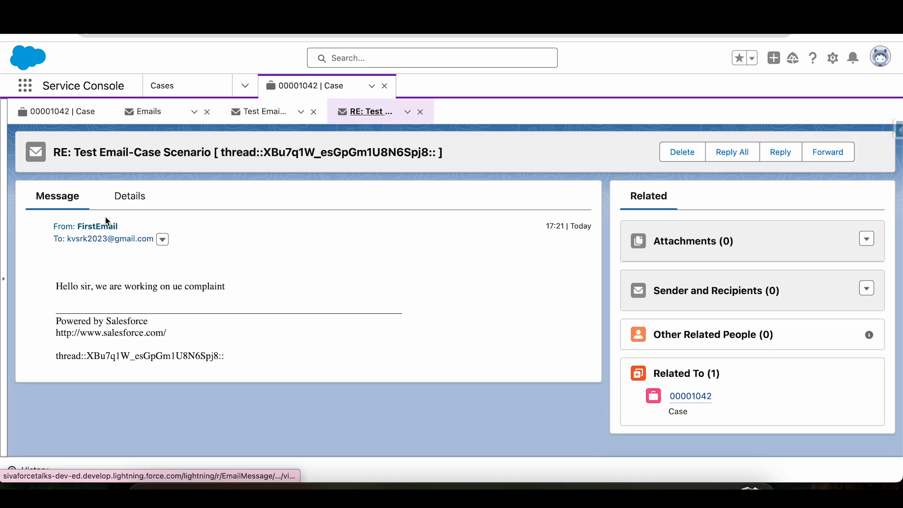
{"action": "left_click", "coordinate": [128, 202]}
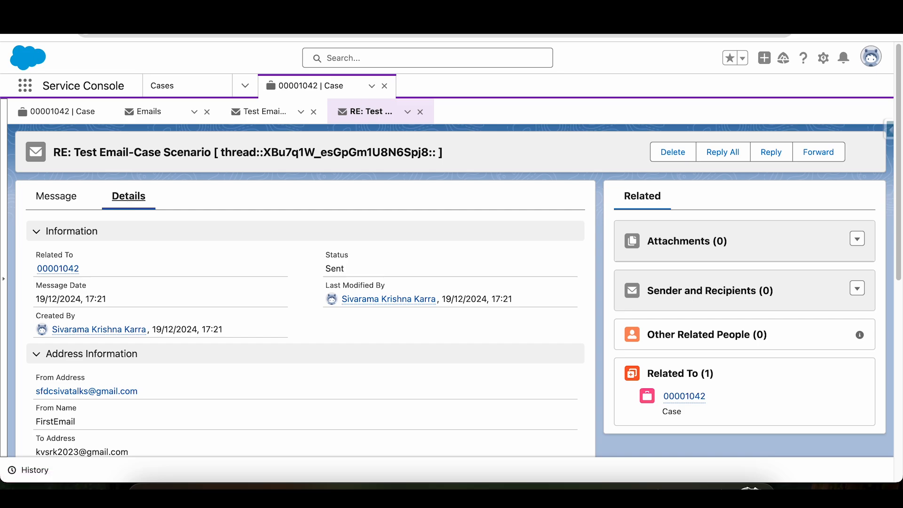
{"action": "key", "text": "ctrl+Tab"}
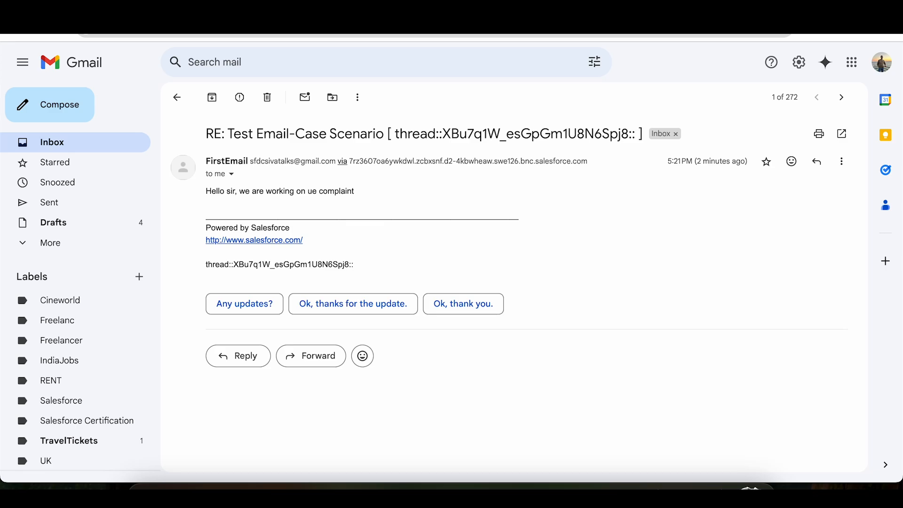
{"action": "key", "text": "ctrl+Tab"}
{"action": "key", "text": "ctrl+Tab"}
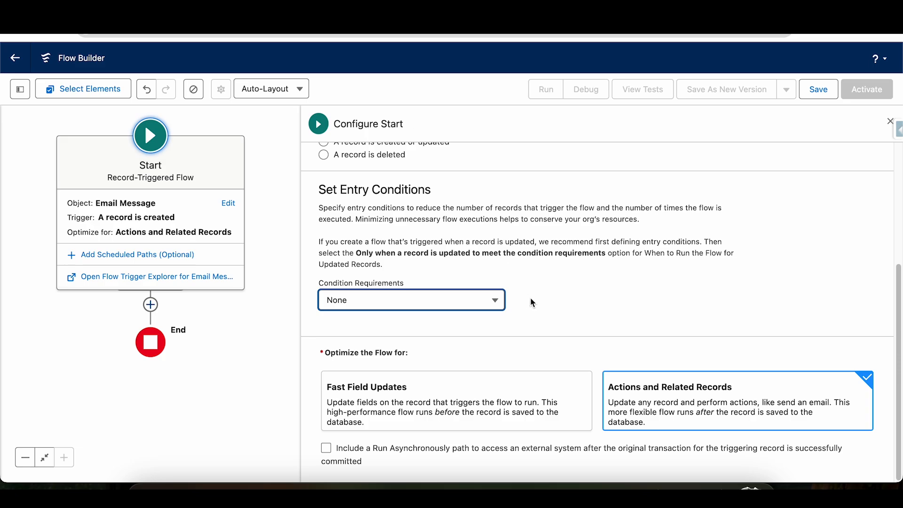
Set the flow's entry conditions to All Conditions Are Met (AND), with Incoming Equals True.
{"action": "left_click", "coordinate": [453, 300]}
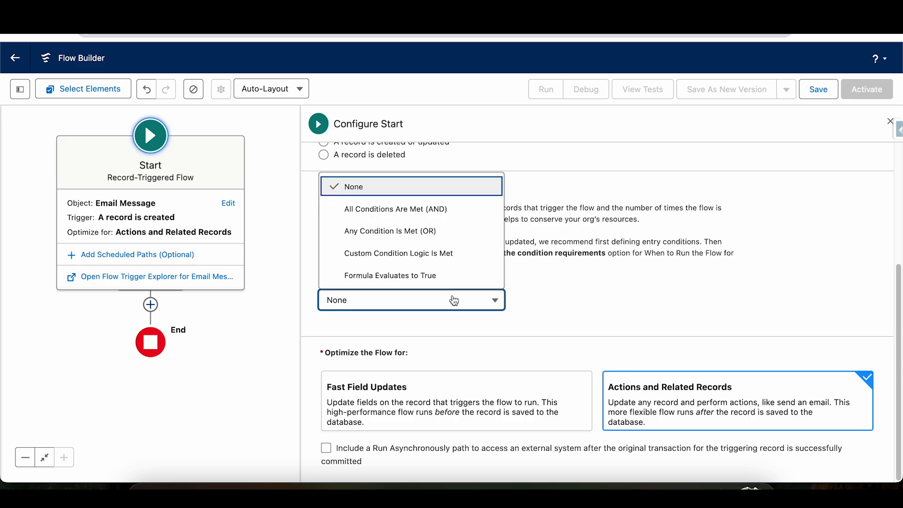
{"action": "left_click", "coordinate": [412, 207]}
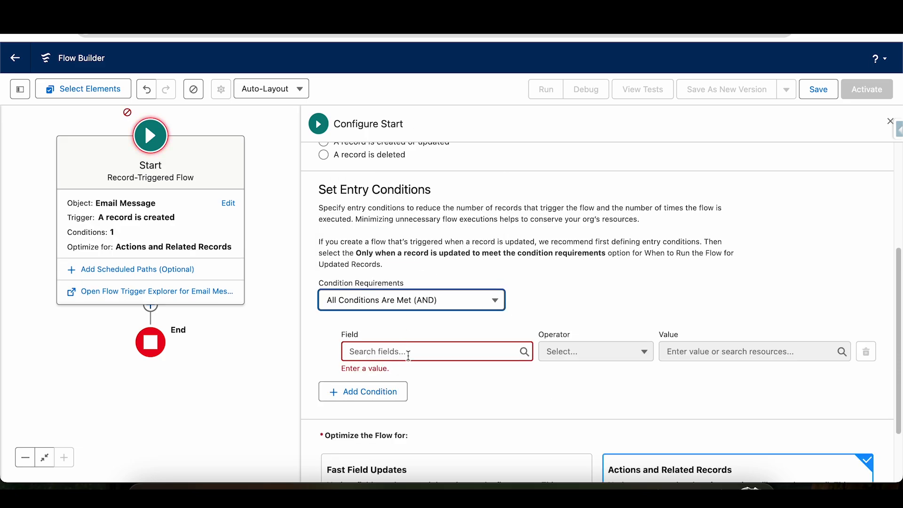
{"action": "left_click", "coordinate": [408, 353]}
{"action": "type", "text": "in"}
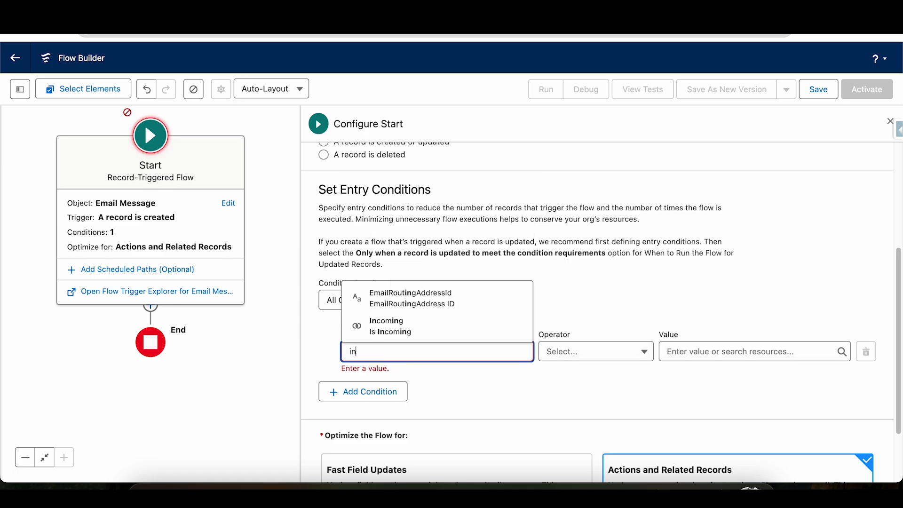
{"action": "left_click", "coordinate": [428, 329]}
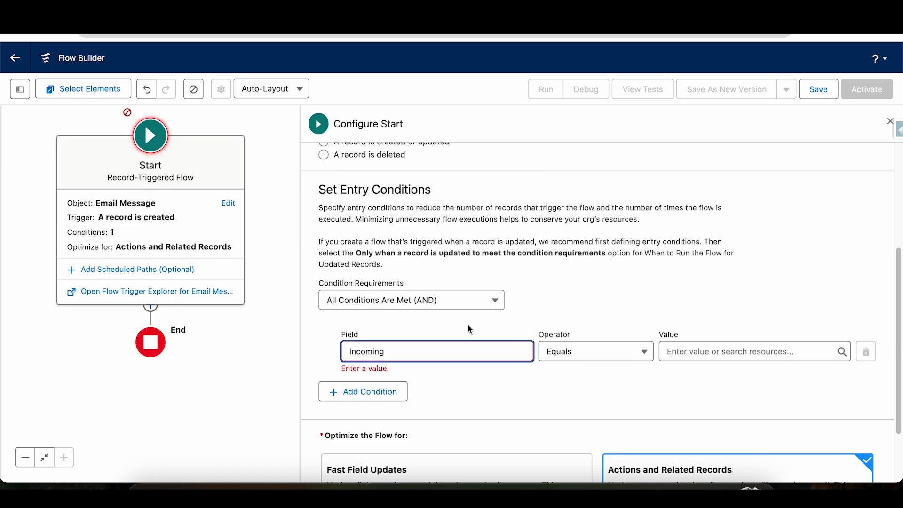
{"action": "left_click", "coordinate": [680, 356]}
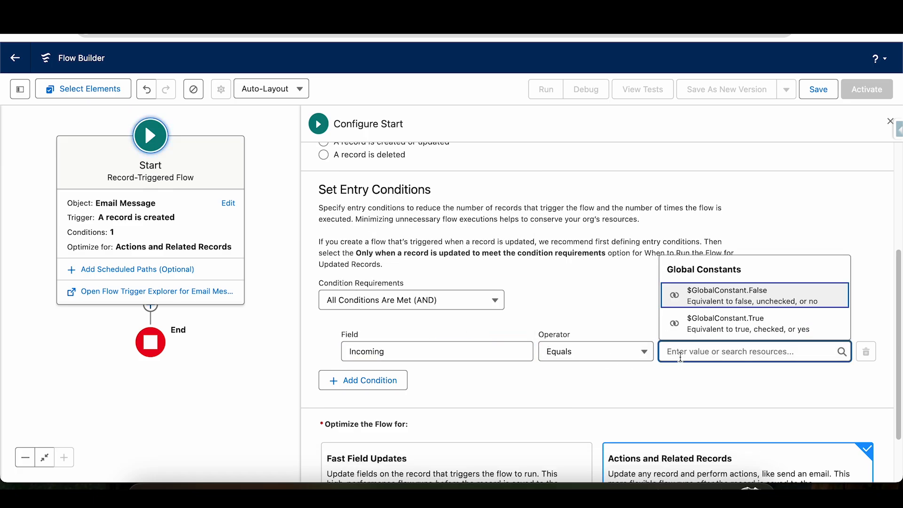
{"action": "type", "text": "t.True"}
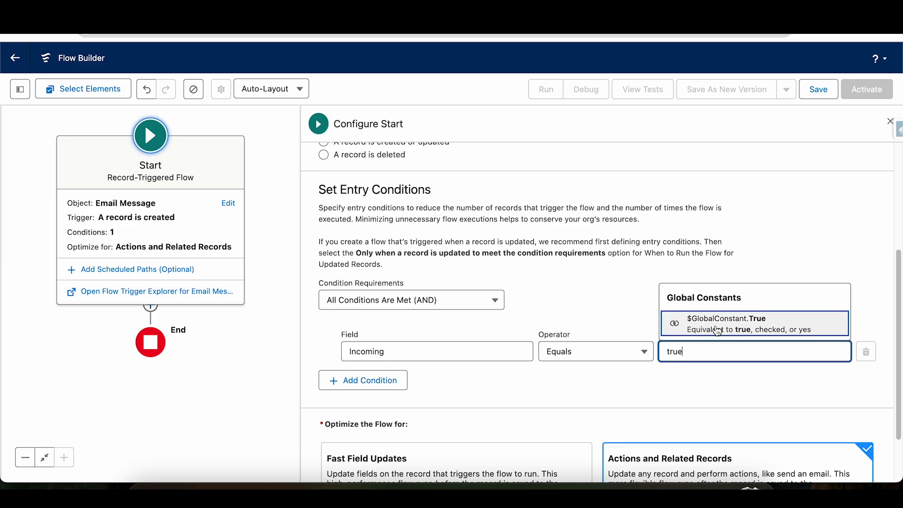
{"action": "left_click", "coordinate": [718, 327]}
{"action": "left_click", "coordinate": [651, 289]}
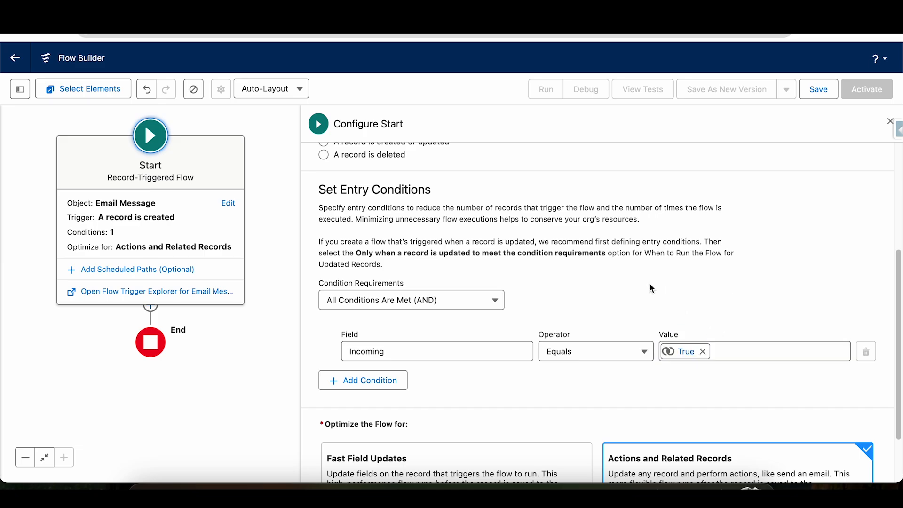
Optimize the flow for Actions and Related Records, and open the element picker on the path between Start and End.
{"action": "left_click_drag", "start_coordinate": [900, 274], "coordinate": [899, 315]}
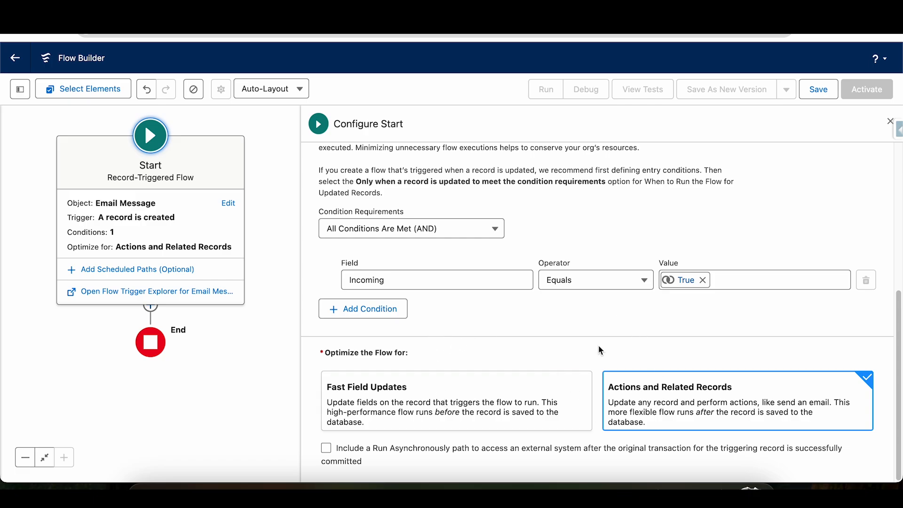
{"action": "left_click", "coordinate": [720, 414]}
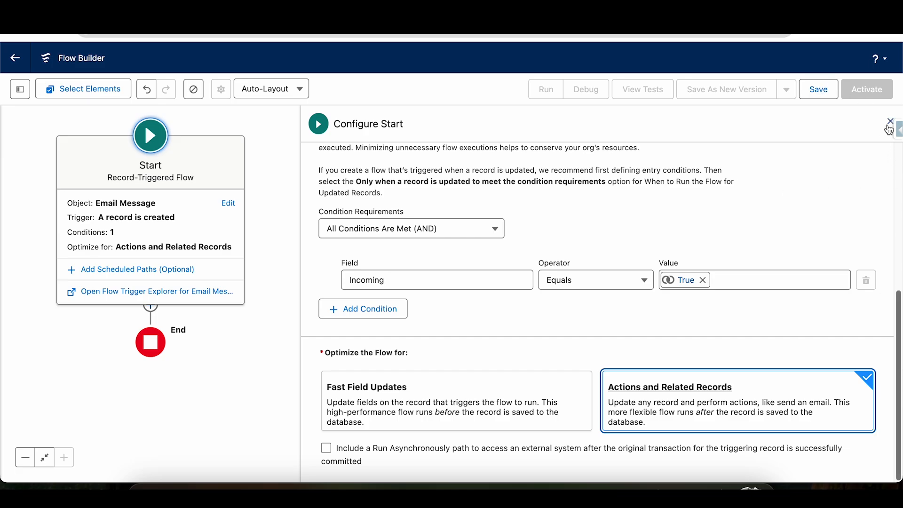
{"action": "left_click", "coordinate": [889, 121]}
{"action": "left_click_drag", "start_coordinate": [476, 210], "coordinate": [627, 219]}
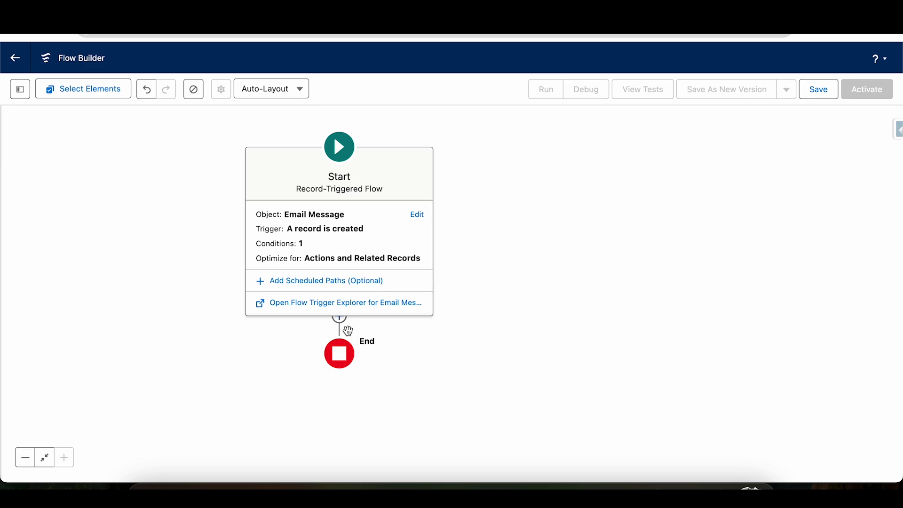
{"action": "left_click", "coordinate": [339, 323]}
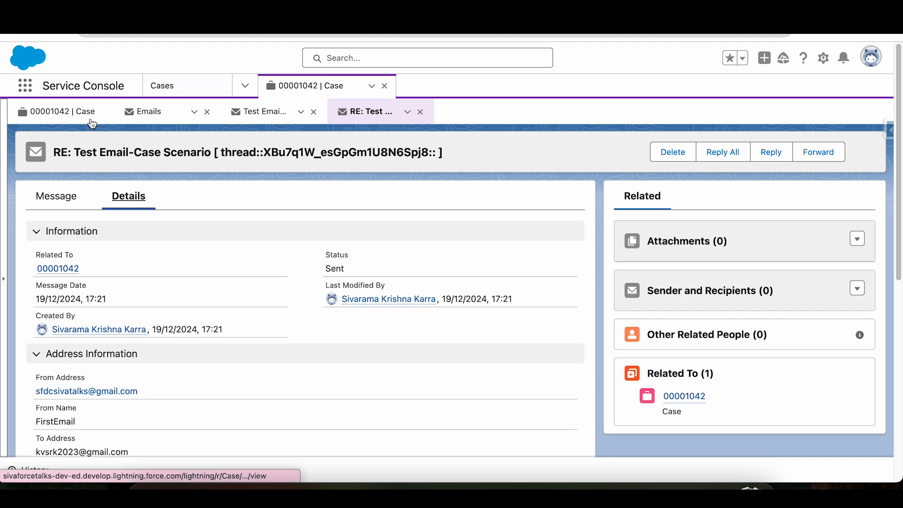
Switch to the case in Service Console, examine its Status field in edit mode, and cancel the edit.
{"action": "left_click", "coordinate": [159, 115]}
{"action": "left_click", "coordinate": [67, 117]}
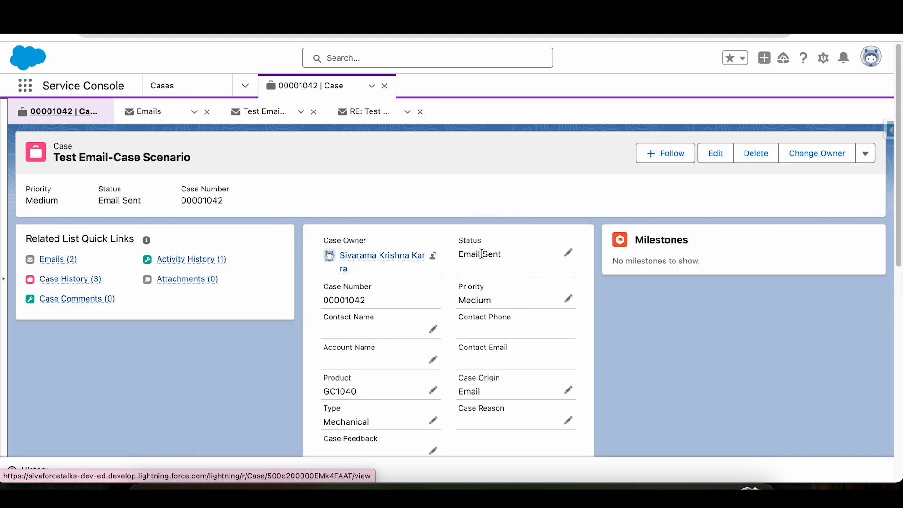
{"action": "left_click_drag", "start_coordinate": [507, 258], "coordinate": [456, 254]}
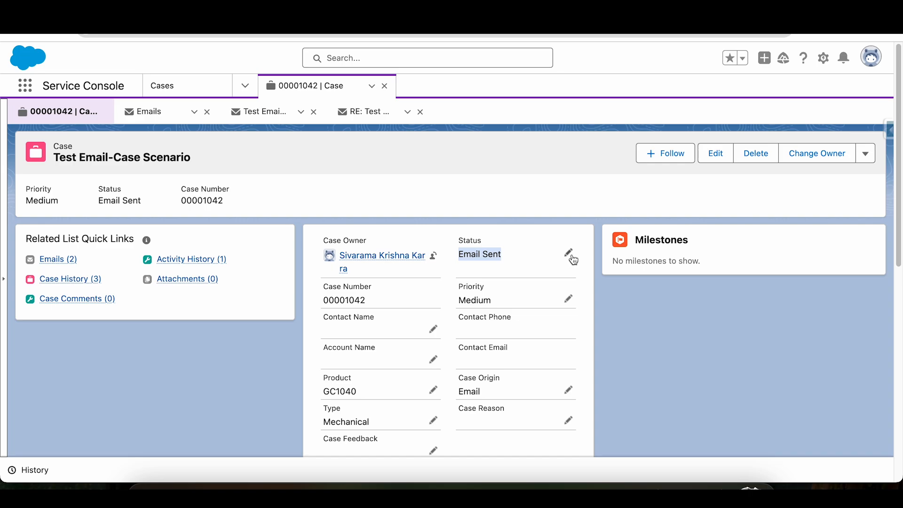
{"action": "left_click", "coordinate": [569, 254]}
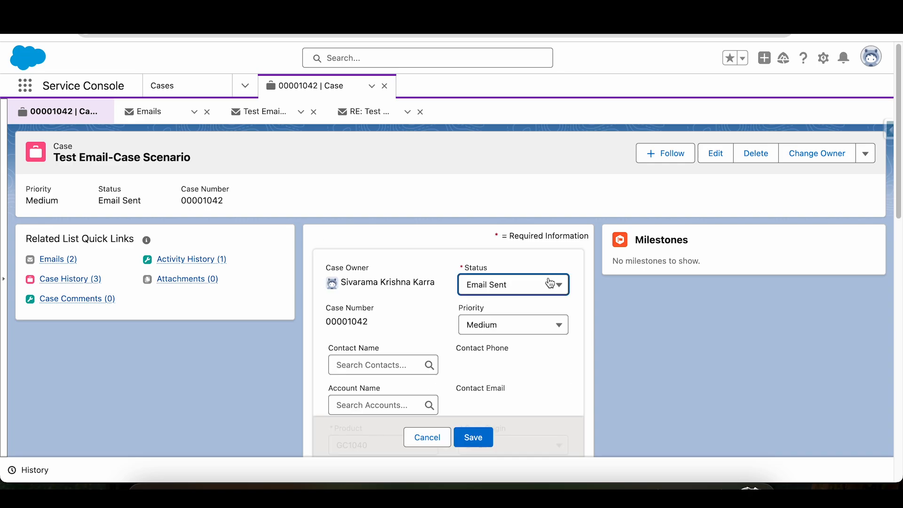
{"action": "left_click", "coordinate": [435, 443]}
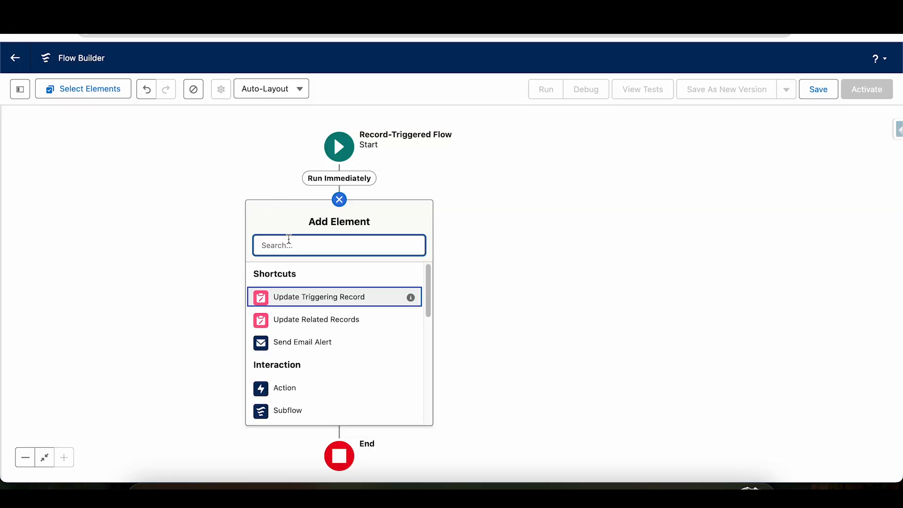
Add a Decision element after Run Immediately and label it Check Case Status.
{"action": "type", "text": "dec"}
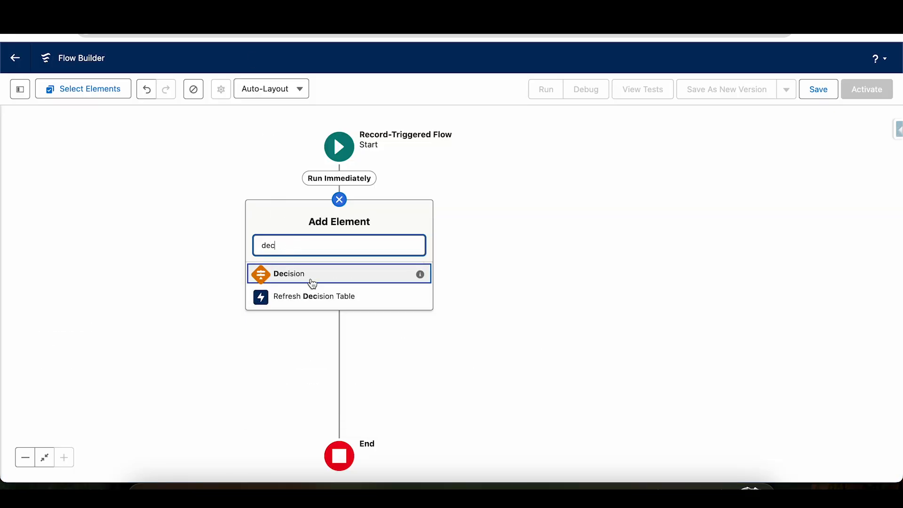
{"action": "left_click", "coordinate": [312, 282]}
{"action": "type", "text": "Che"}
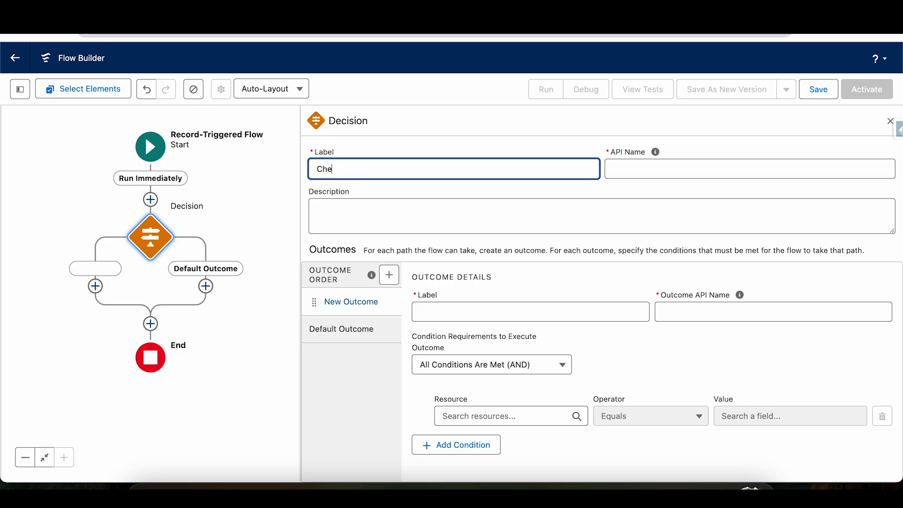
{"action": "type", "text": "ck Case Status"}
{"action": "key", "text": "Tab"}
Label the decision's new outcome Email Sent and rename the default outcome to No.
{"action": "left_click", "coordinate": [439, 306]}
{"action": "type", "text": "Email Sent"}
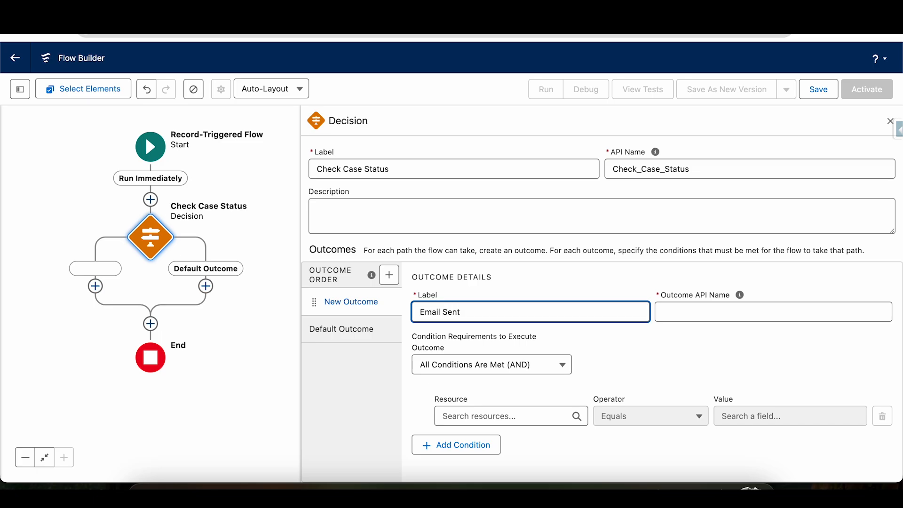
{"action": "key", "text": "Tab"}
{"action": "left_click", "coordinate": [354, 328]}
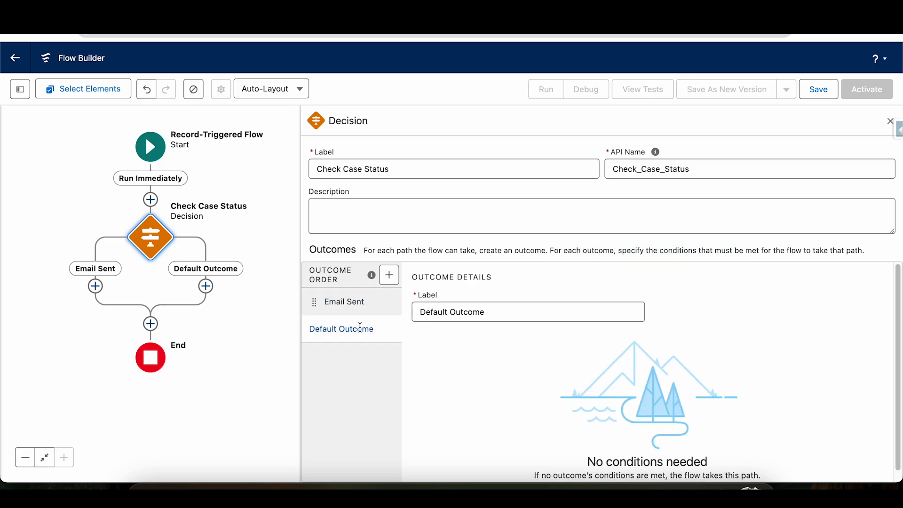
{"action": "triple_click", "coordinate": [504, 312]}
{"action": "type", "text": "No"}
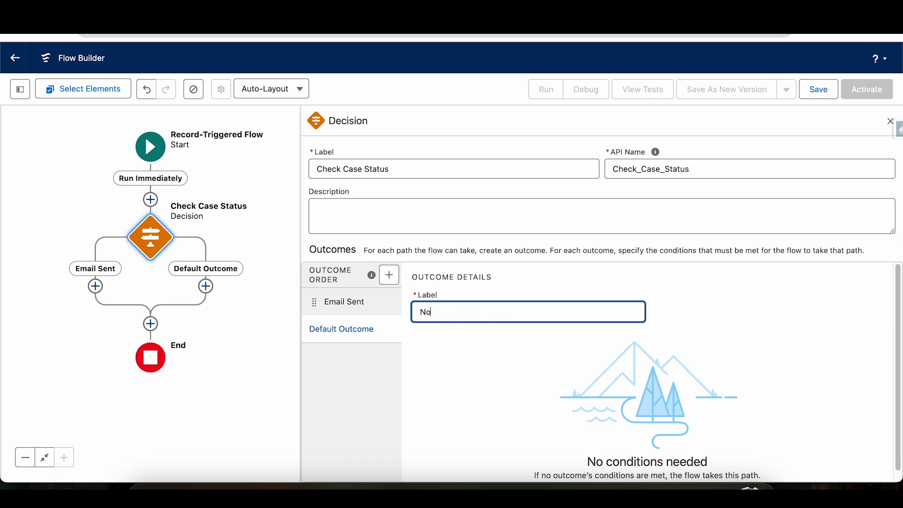
In the Email Sent outcome, set the condition's resource to Triggering EmailMessage > Case ID > Status.
{"action": "left_click", "coordinate": [361, 303]}
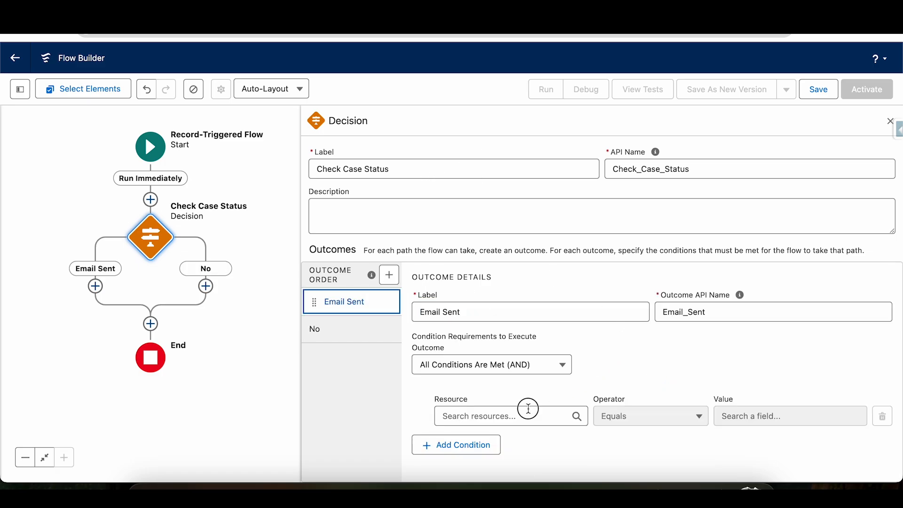
{"action": "left_click", "coordinate": [528, 410]}
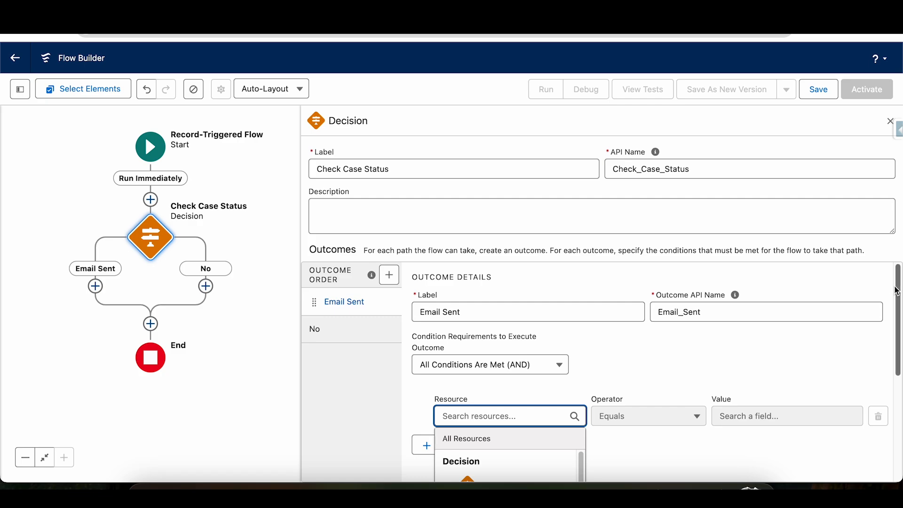
{"action": "left_click_drag", "start_coordinate": [896, 285], "coordinate": [899, 363]}
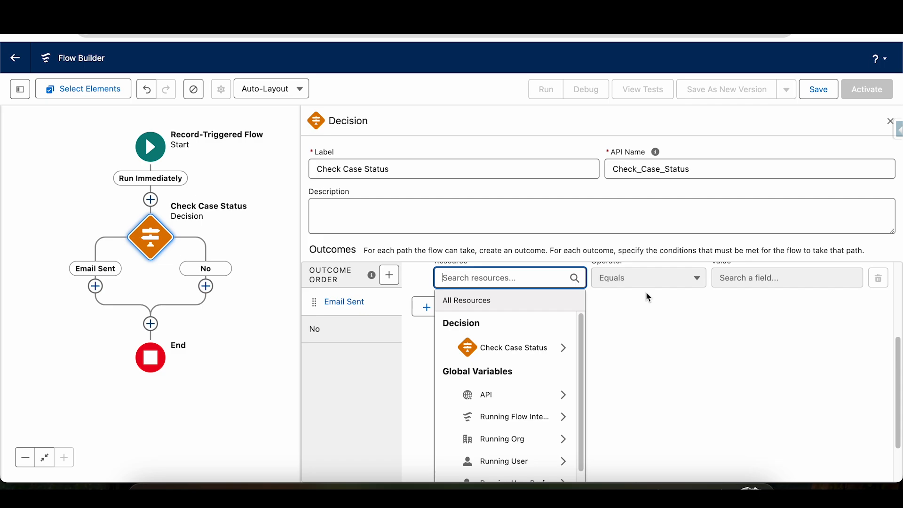
{"action": "type", "text": "$"}
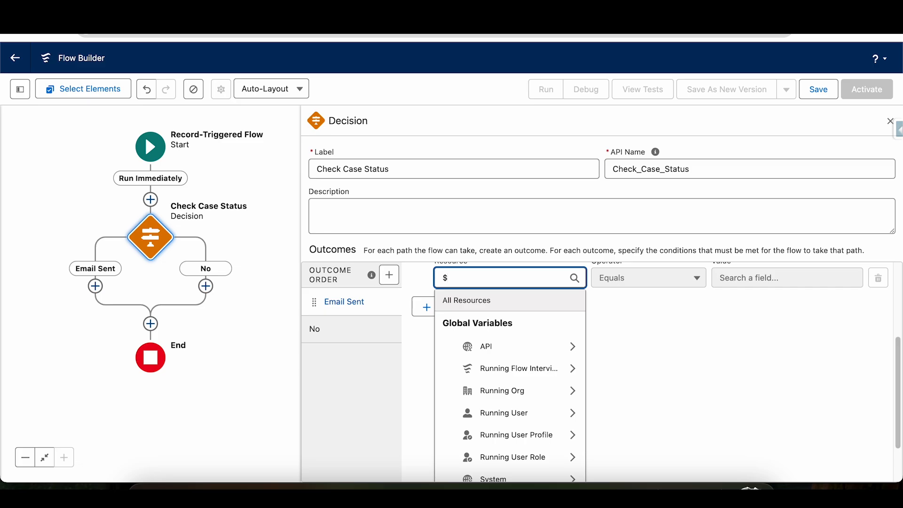
{"action": "type", "text": "rec"}
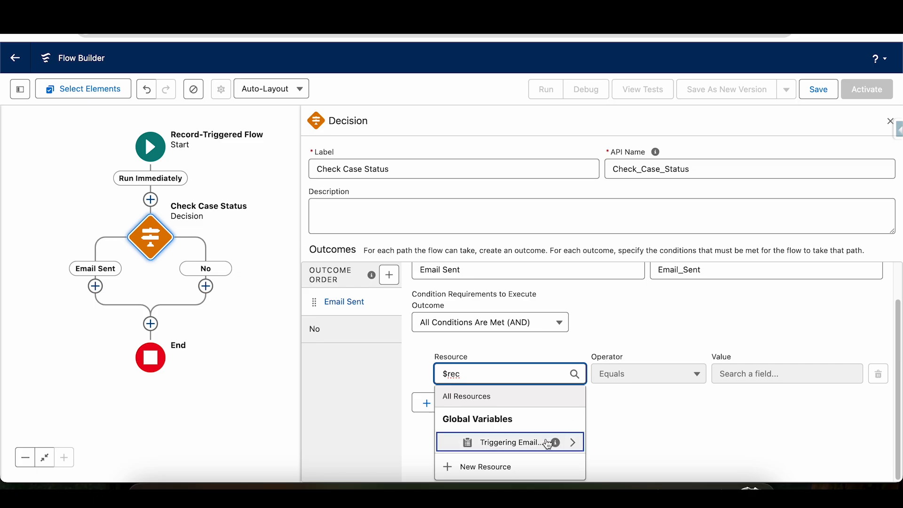
{"action": "left_click", "coordinate": [548, 445]}
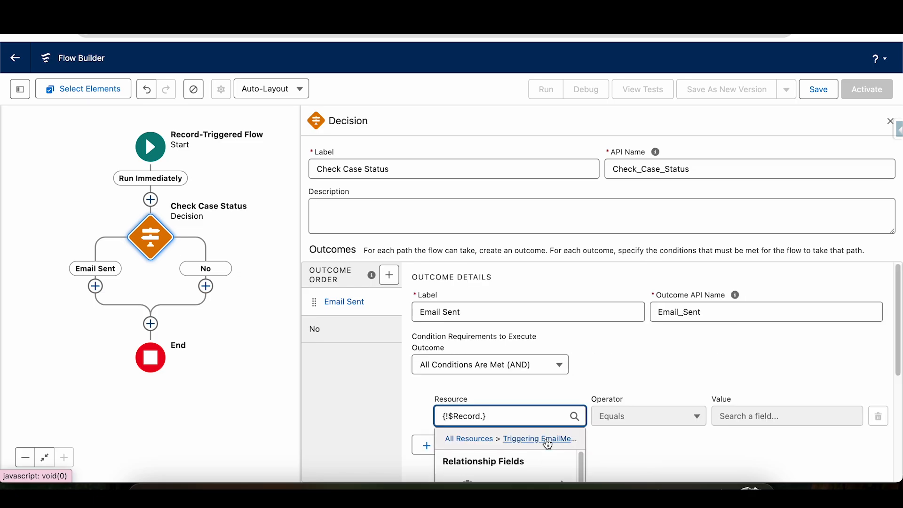
{"action": "type", "text": "case"}
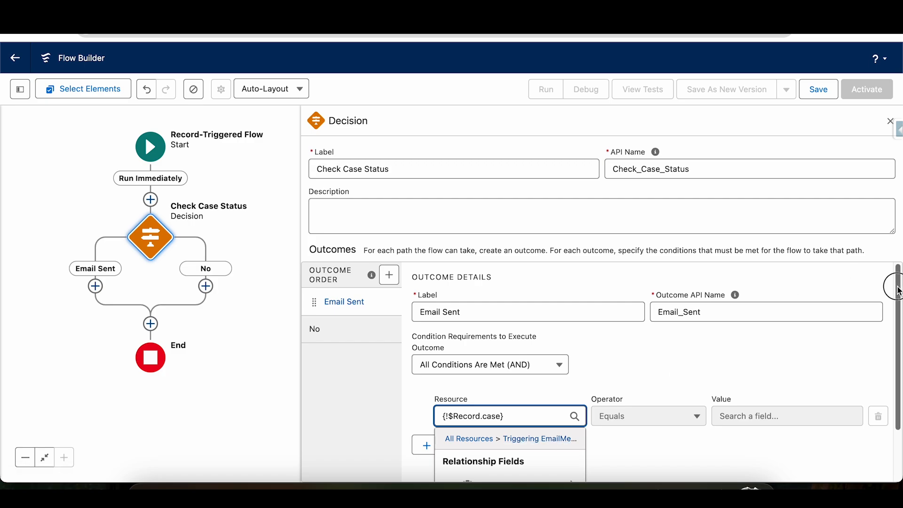
{"action": "scroll", "coordinate": [898, 290], "scroll_direction": "down", "scroll_amount": 2}
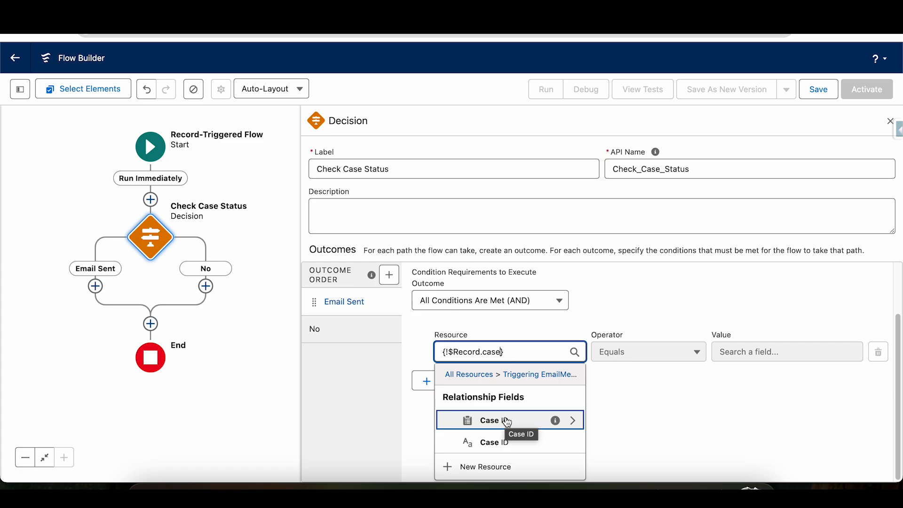
{"action": "left_click", "coordinate": [507, 421]}
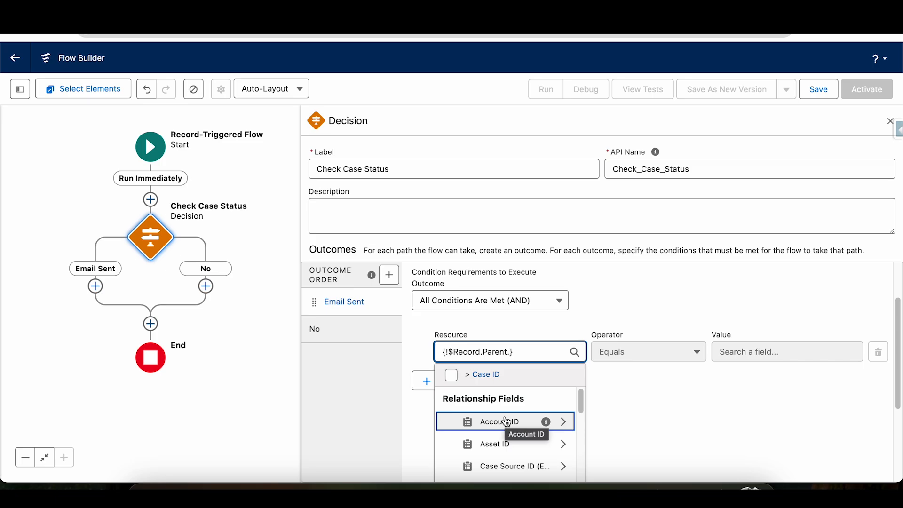
{"action": "type", "text": "sta"}
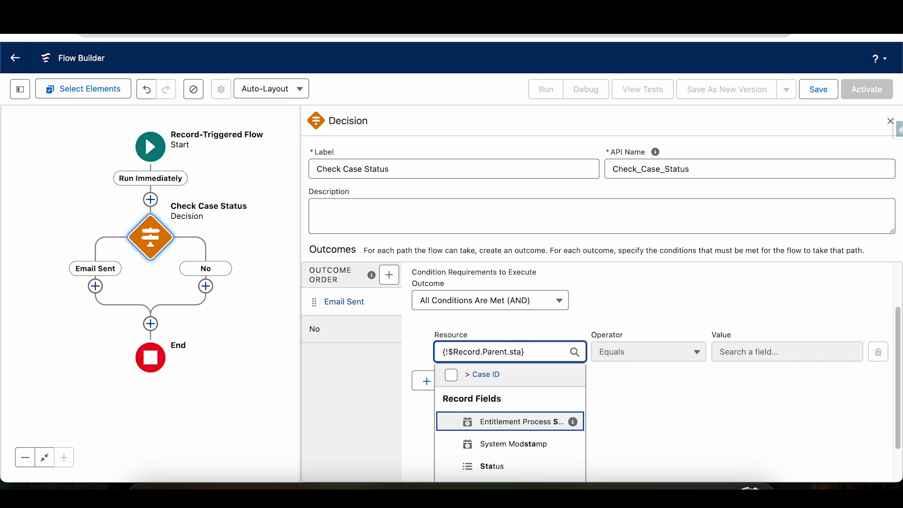
{"action": "left_click", "coordinate": [498, 466]}
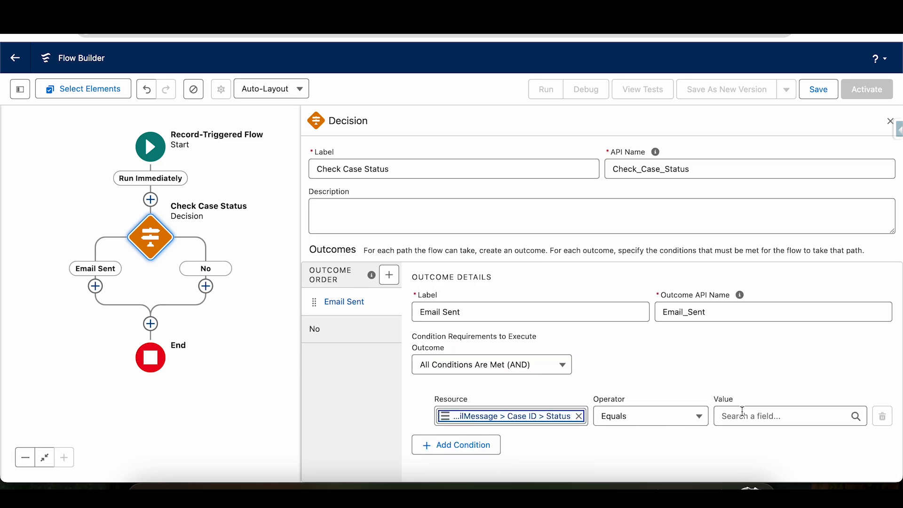
Set the Email Sent outcome's condition value to the picklist value Email Sent and close the Decision settings.
{"action": "left_click", "coordinate": [744, 412]}
{"action": "scroll", "coordinate": [891, 362], "scroll_direction": "down", "scroll_amount": 5}
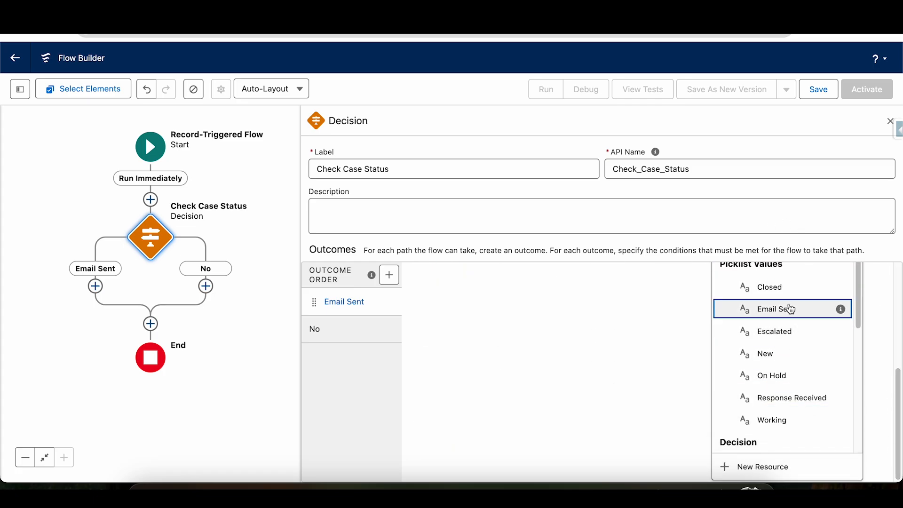
{"action": "left_click", "coordinate": [790, 308]}
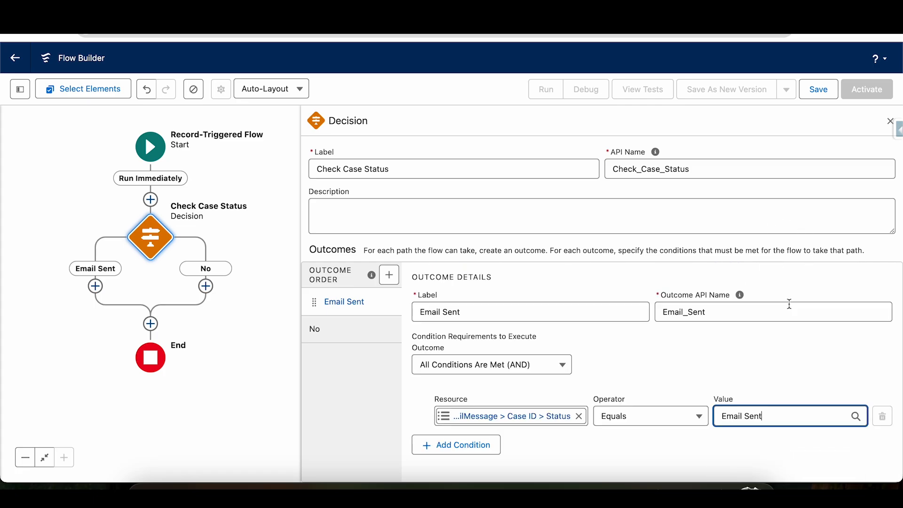
{"action": "left_click", "coordinate": [643, 363]}
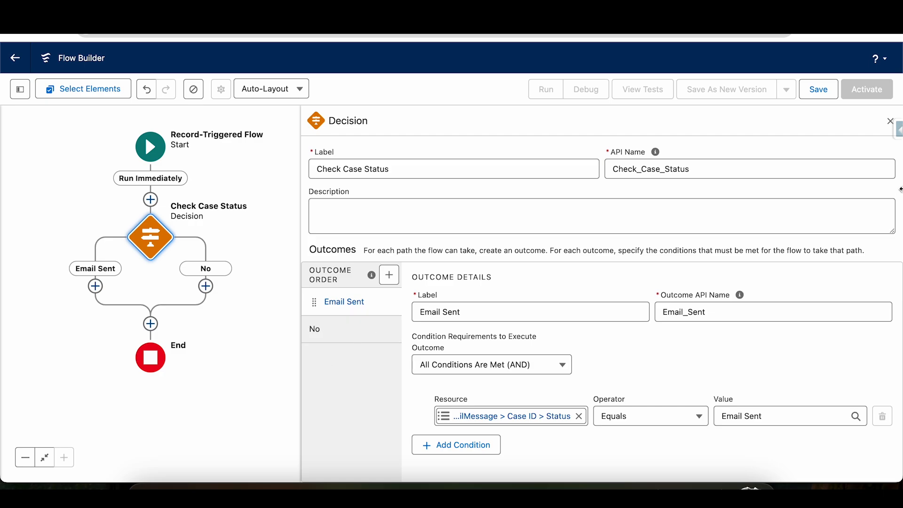
{"action": "left_click", "coordinate": [889, 121]}
Add an Update Related Records element on the Email Sent path and label it Update Case Status.
{"action": "left_click_drag", "start_coordinate": [466, 316], "coordinate": [685, 308]}
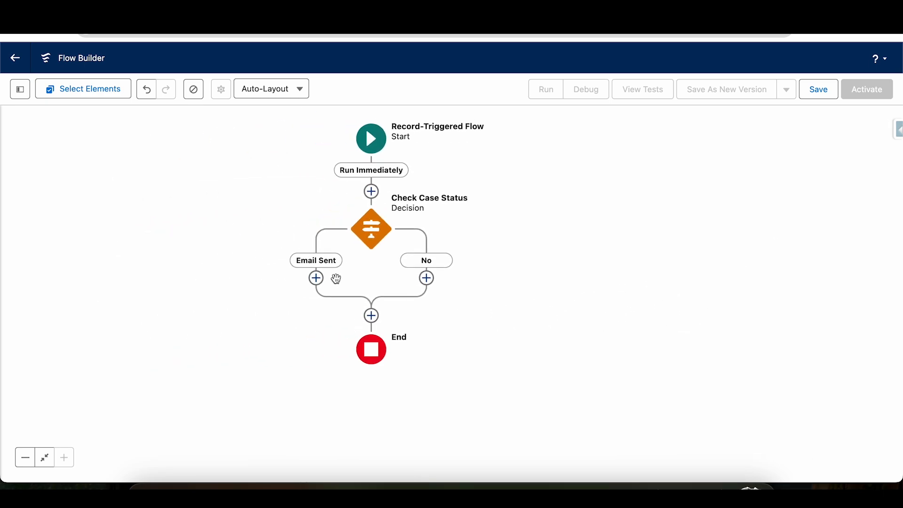
{"action": "left_click", "coordinate": [318, 281]}
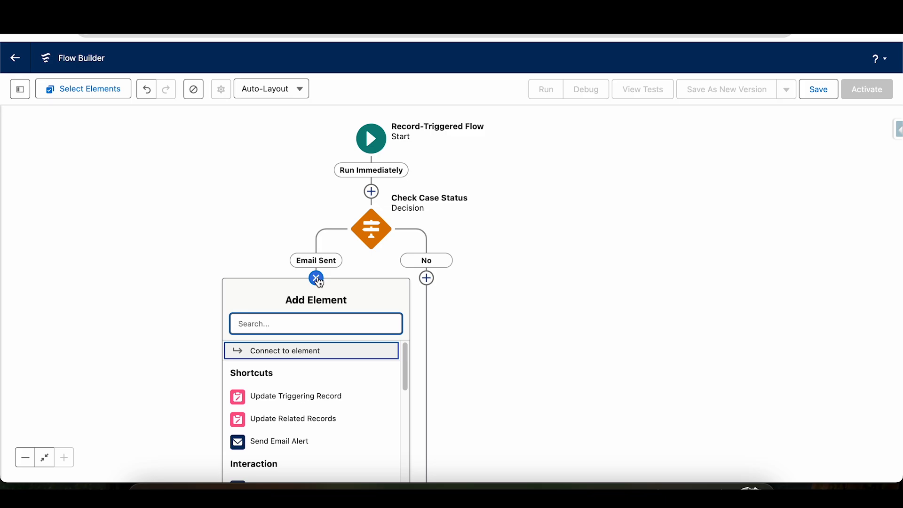
{"action": "left_click", "coordinate": [289, 424]}
{"action": "type", "text": "Update Case Status"}
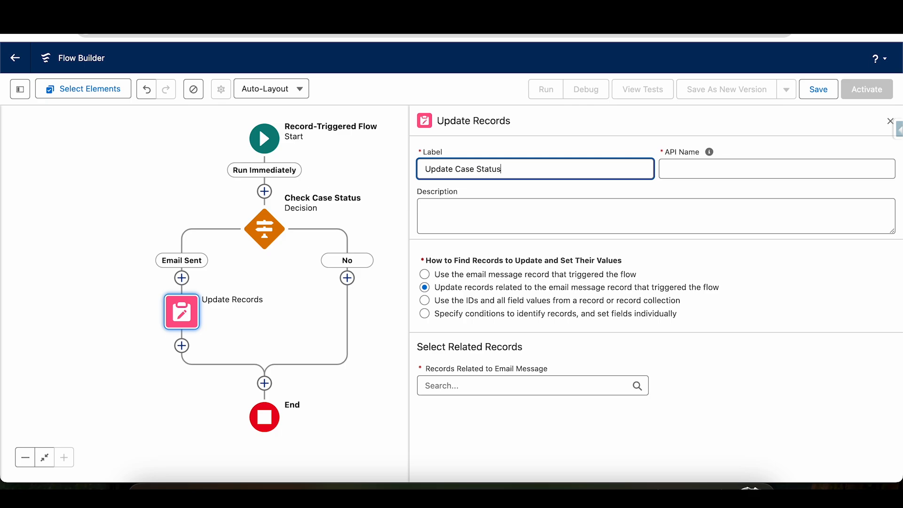
{"action": "left_click", "coordinate": [709, 152]}
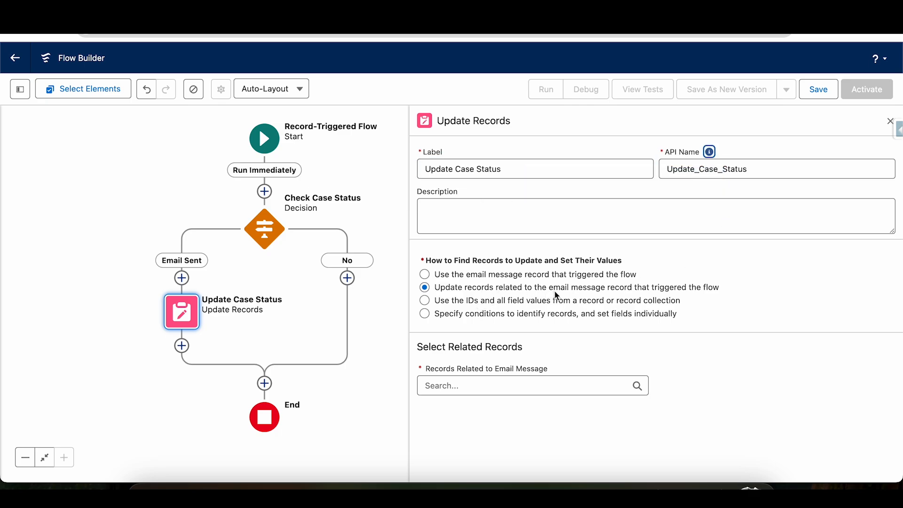
Choose Triggering EmailMessage > Case ID as the related records for Update Case Status to update.
{"action": "left_click", "coordinate": [483, 386]}
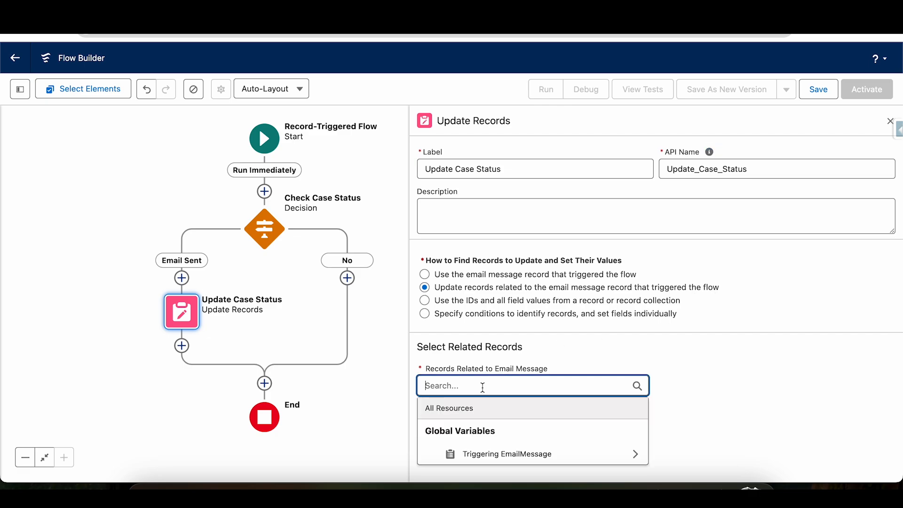
{"action": "left_click", "coordinate": [507, 457]}
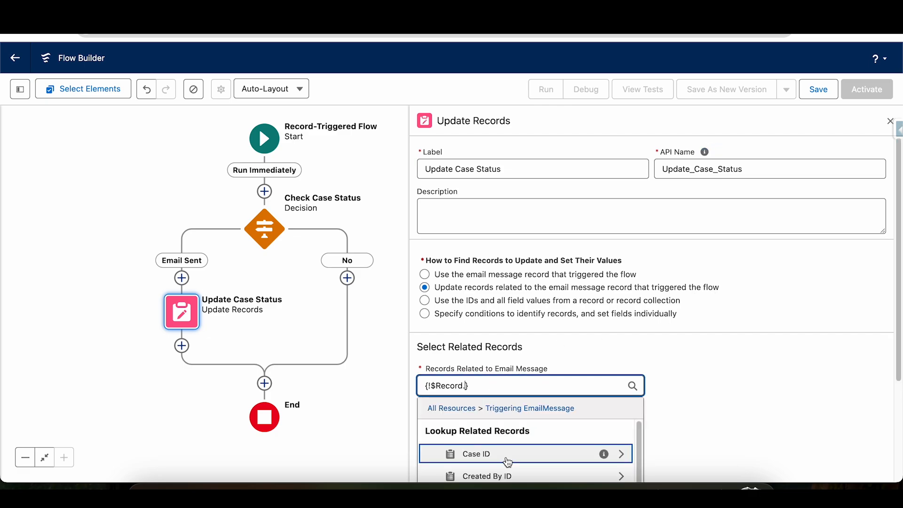
{"action": "left_click", "coordinate": [538, 458]}
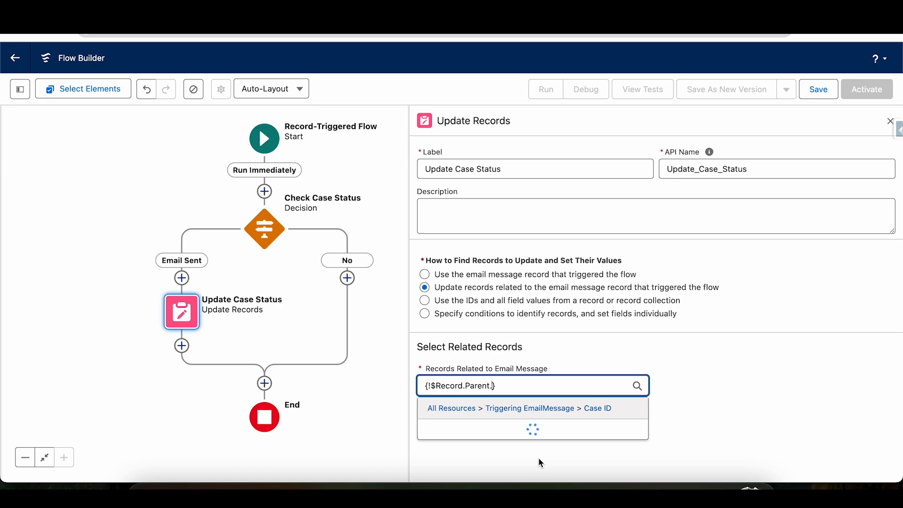
{"action": "type", "text": "s"}
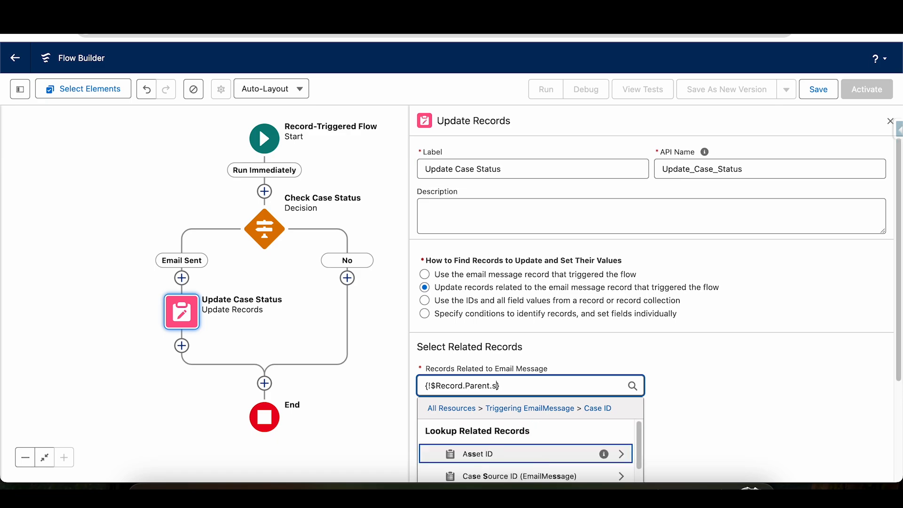
{"action": "type", "text": "="}
{"action": "key", "text": "BackSpace"}
{"action": "key", "text": "BackSpace"}
{"action": "key", "text": "BackSpace"}
{"action": "left_click", "coordinate": [702, 396]}
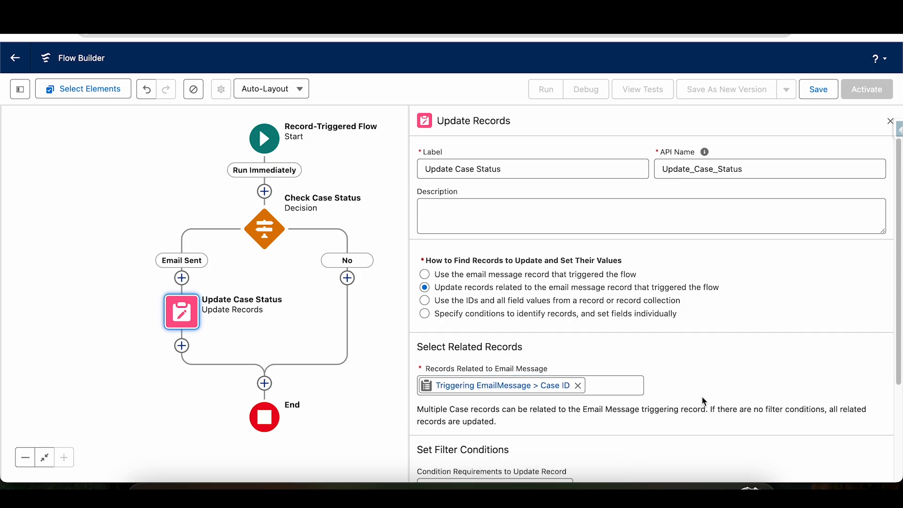
Set the case records' Status field to Response Received and close the Update Records settings.
{"action": "scroll", "coordinate": [895, 278], "scroll_direction": "down", "scroll_amount": 3}
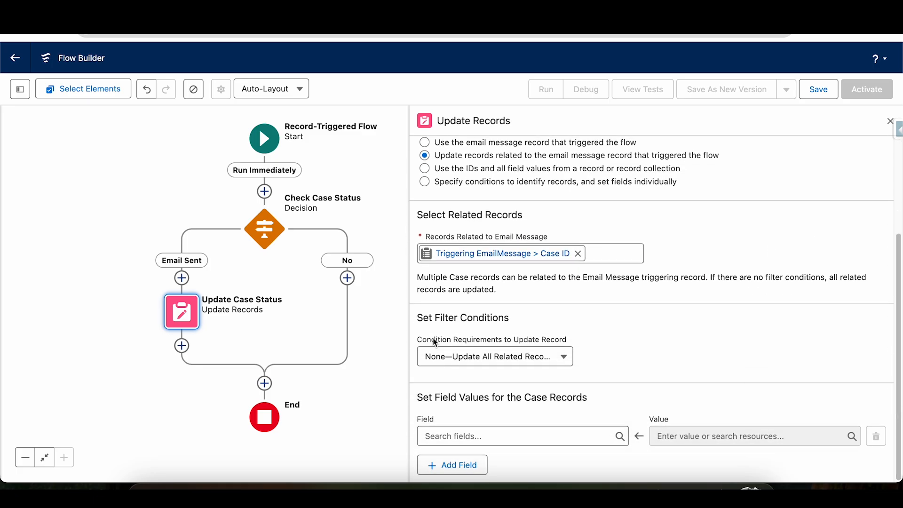
{"action": "left_click", "coordinate": [467, 433]}
{"action": "type", "text": "stat"}
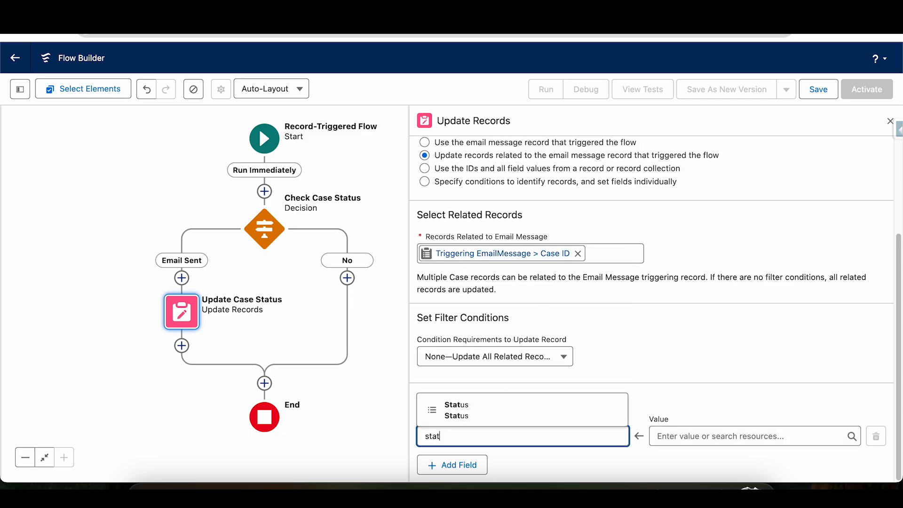
{"action": "left_click", "coordinate": [482, 409]}
{"action": "left_click", "coordinate": [690, 431]}
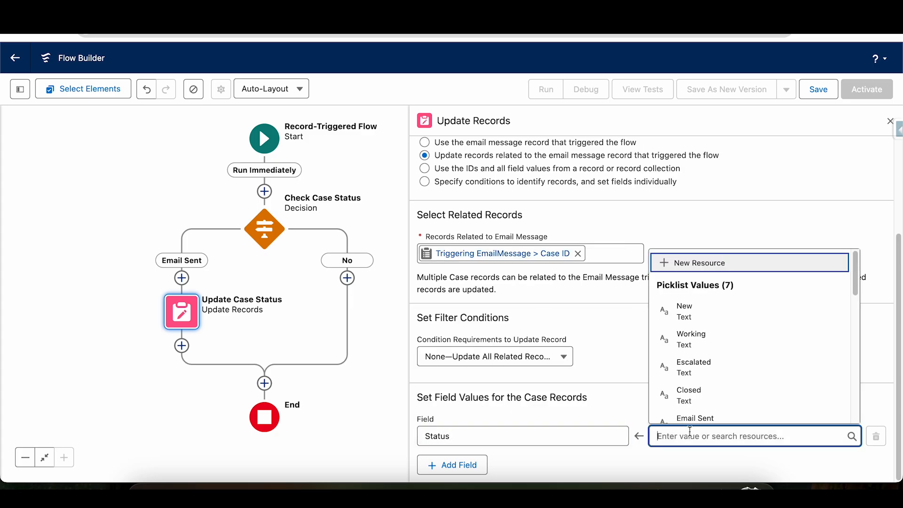
{"action": "left_click_drag", "start_coordinate": [855, 289], "coordinate": [857, 322]}
{"action": "left_click", "coordinate": [758, 329]}
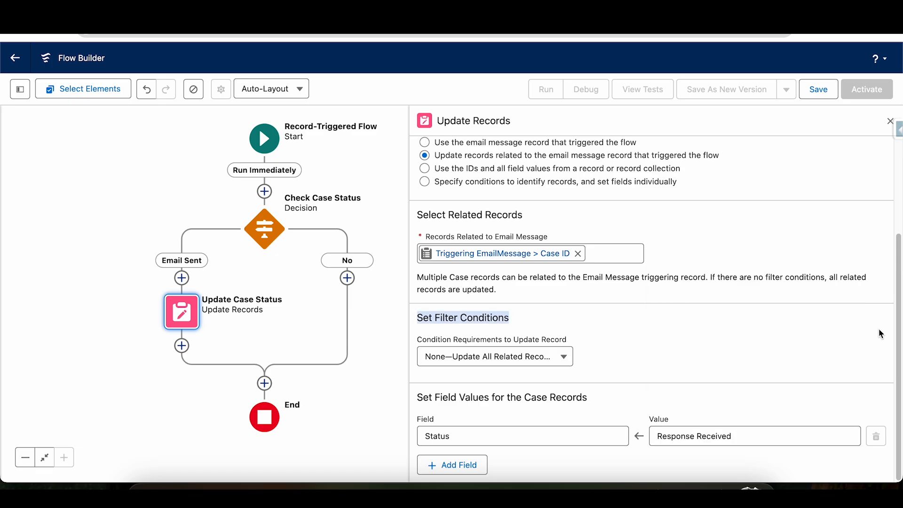
{"action": "left_click_drag", "start_coordinate": [899, 343], "coordinate": [901, 399]}
{"action": "left_click", "coordinate": [890, 123]}
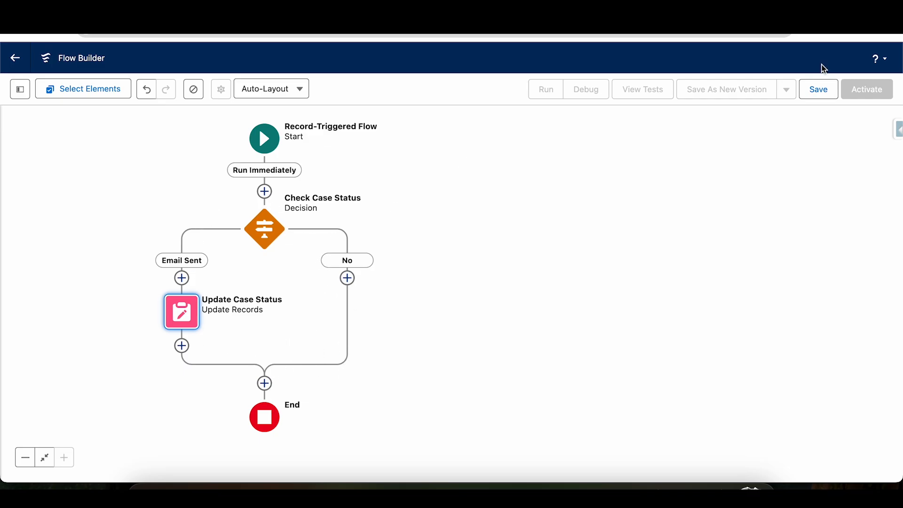
Start saving the flow and label it Update Case Status on Incoming Email, with the matching API name filled in.
{"action": "left_click", "coordinate": [818, 89]}
{"action": "left_click", "coordinate": [322, 218]}
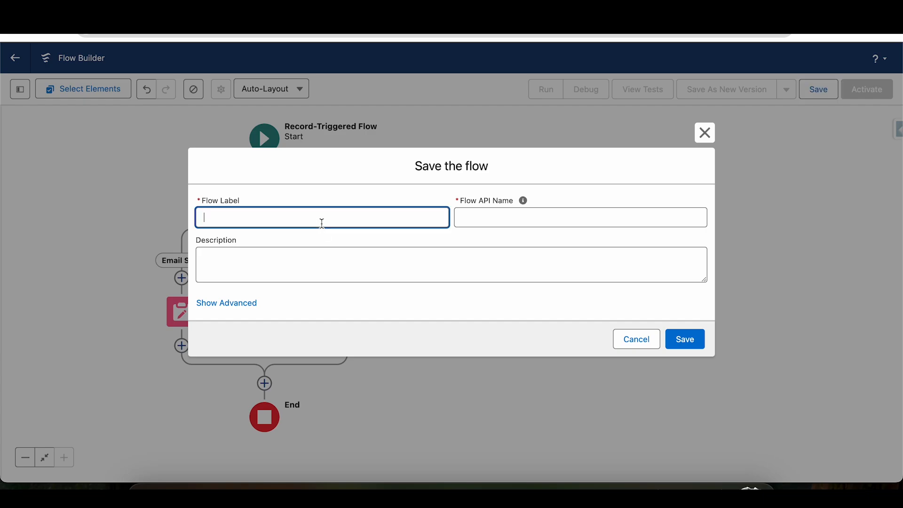
{"action": "type", "text": "Update Case Status on In"}
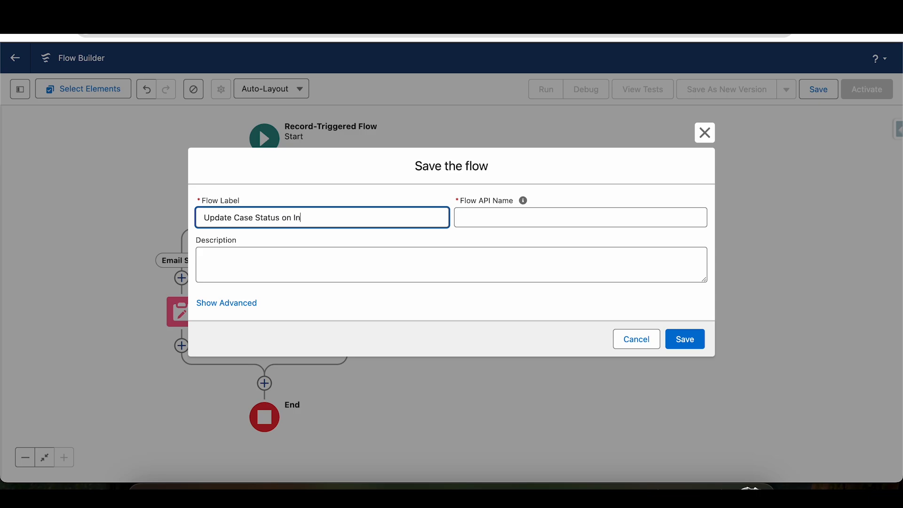
{"action": "type", "text": "coming Email"}
{"action": "key", "text": "Tab"}
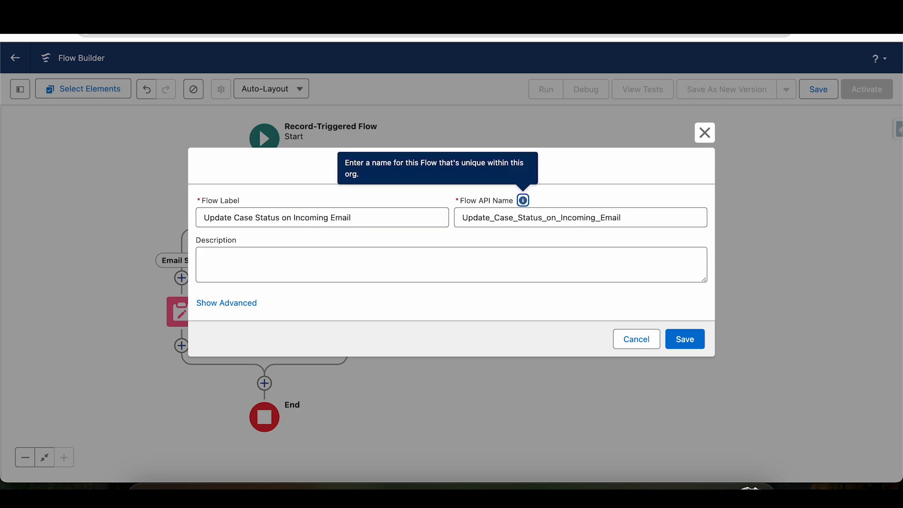
Describe the flow as "Whenever Incoming email is received then update Case status" and save it.
{"action": "left_click", "coordinate": [271, 264]}
{"action": "type", "text": "Whenever"}
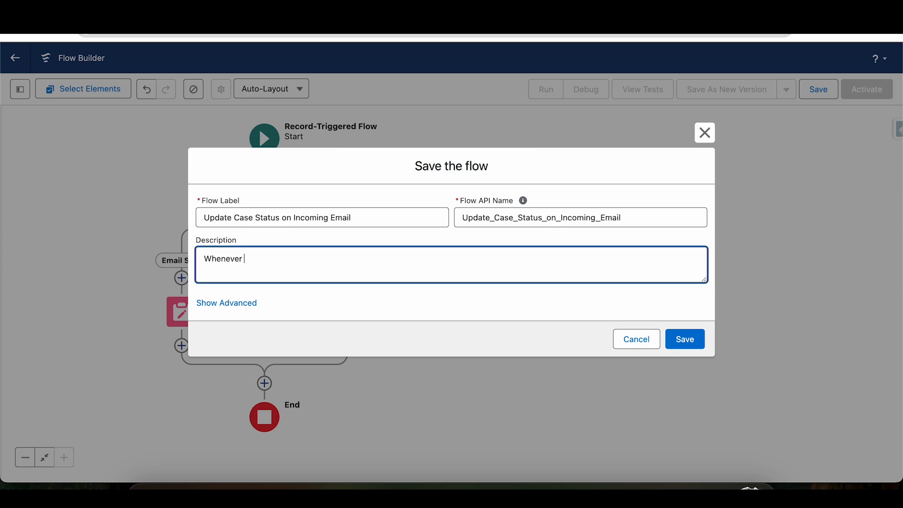
{"action": "type", "text": " Incoming emai"}
{"action": "type", "text": "l is received "}
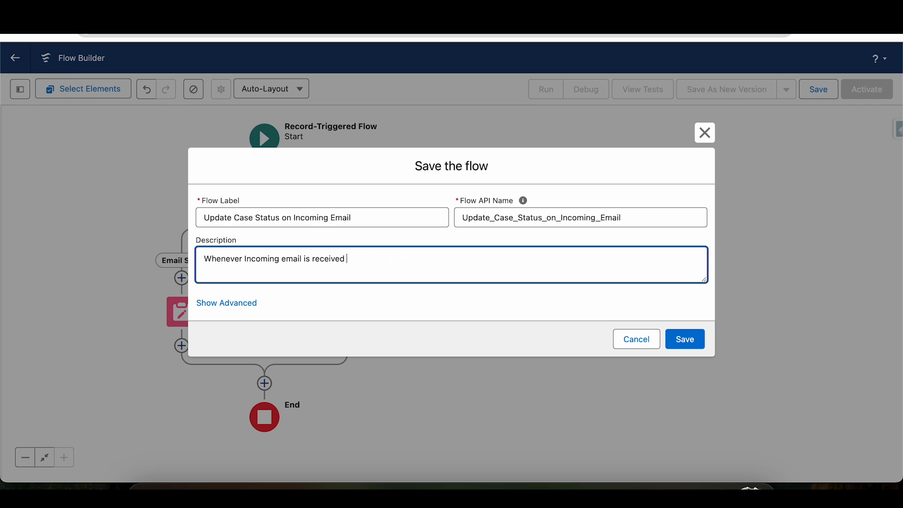
{"action": "type", "text": "and Emai update Case status"}
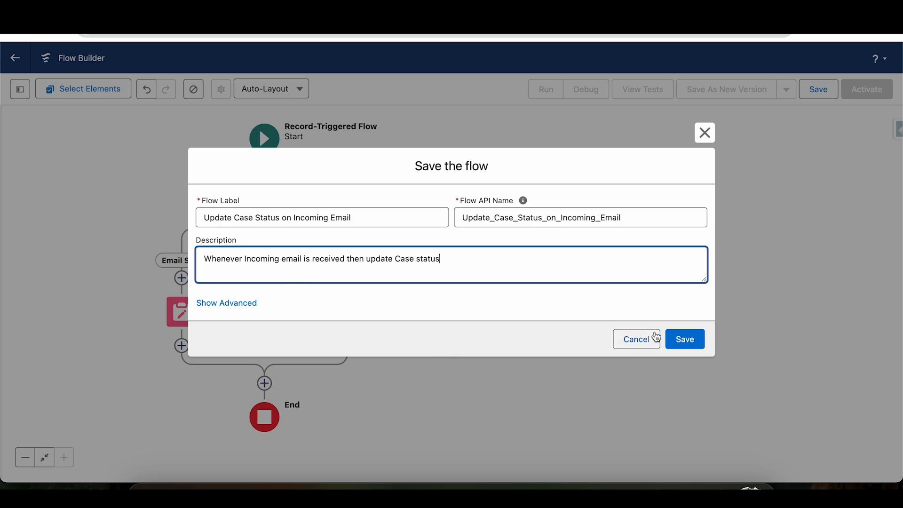
{"action": "left_click", "coordinate": [681, 339]}
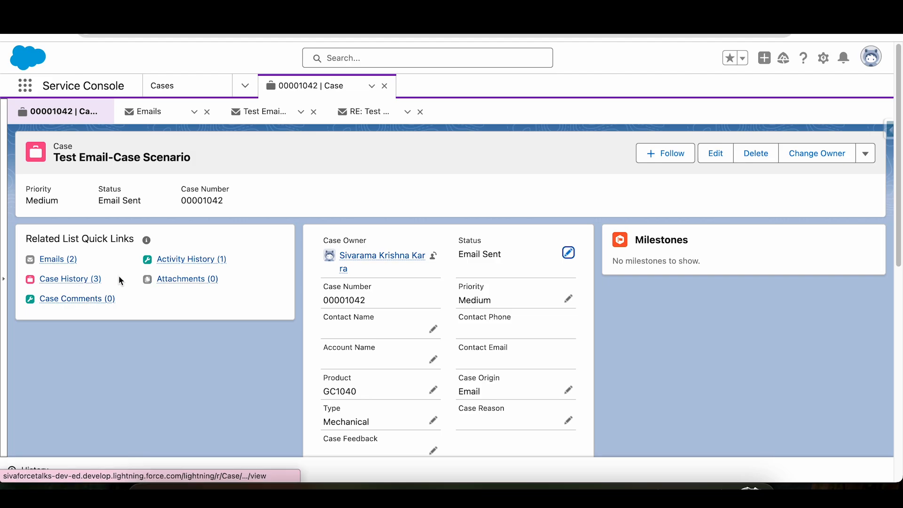
View the Test Email-Case Scenario message from the case's emails and select its subject in the Emails list.
{"action": "left_click", "coordinate": [73, 262]}
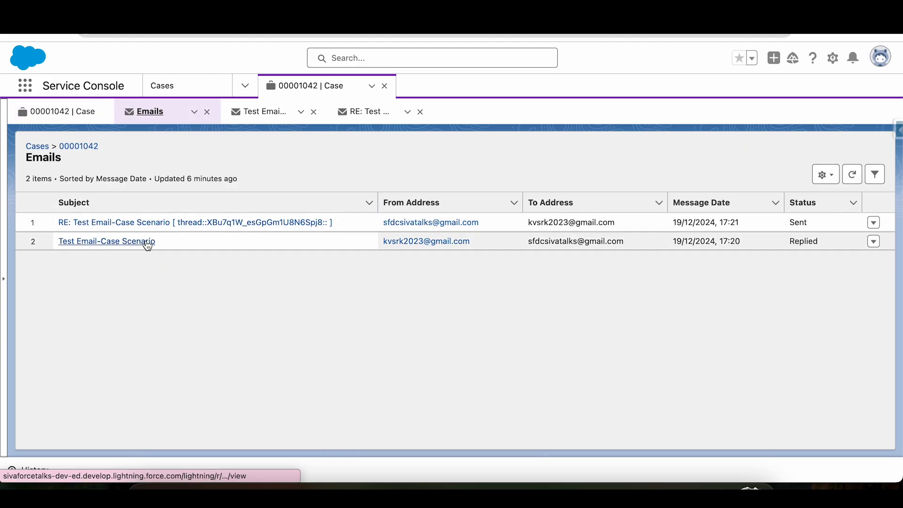
{"action": "left_click", "coordinate": [138, 242]}
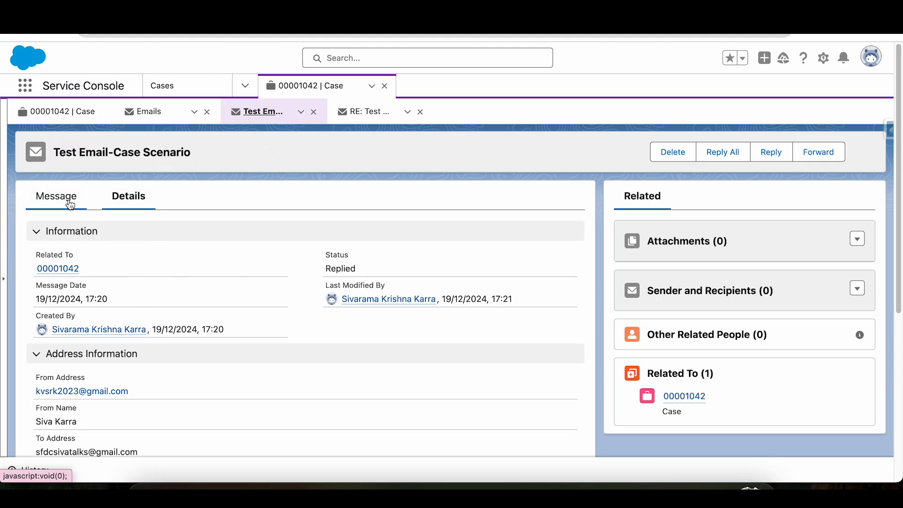
{"action": "left_click", "coordinate": [67, 202]}
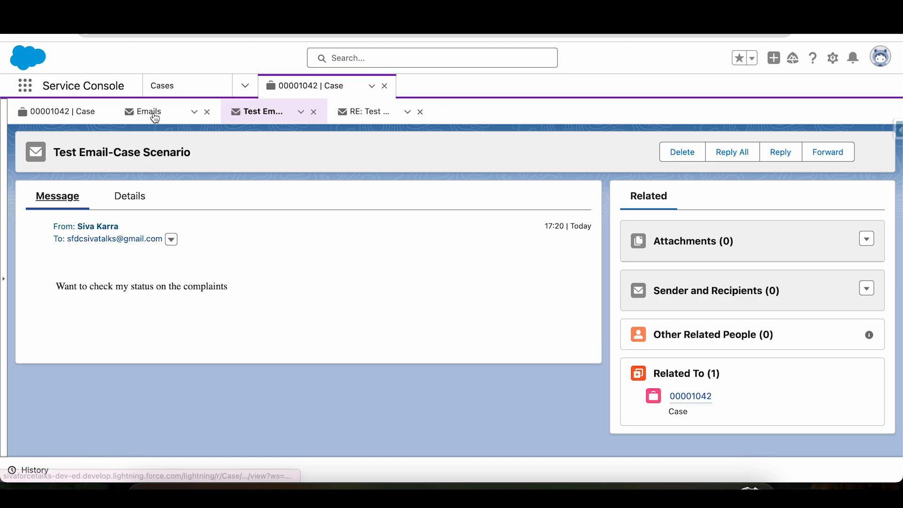
{"action": "left_click", "coordinate": [151, 113]}
{"action": "left_click_drag", "start_coordinate": [160, 242], "coordinate": [61, 245]}
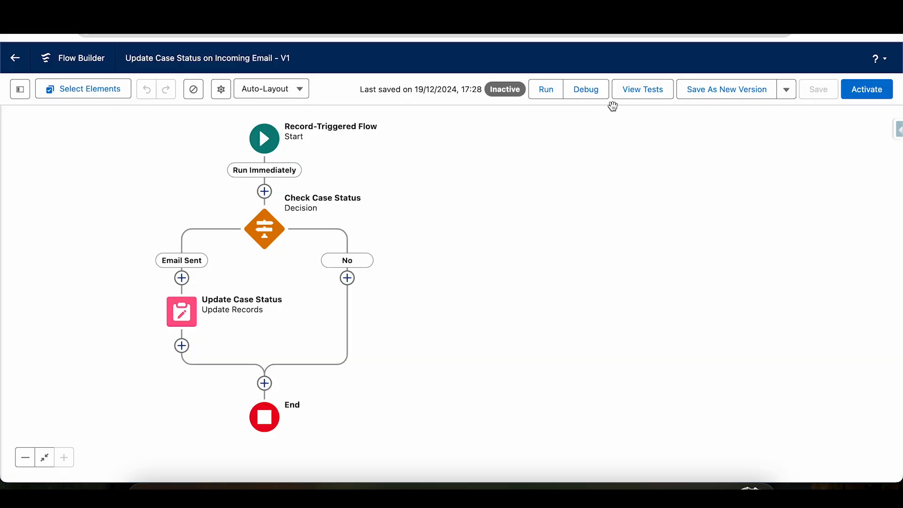
Open the saved flow's debug settings and activate the triggering Email Message search for the Run Immediately path.
{"action": "left_click", "coordinate": [589, 89]}
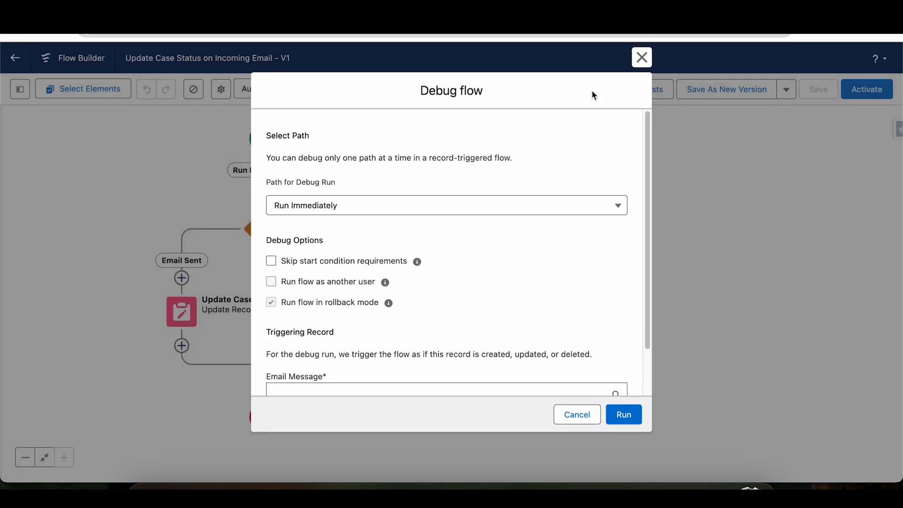
{"action": "left_click_drag", "start_coordinate": [648, 185], "coordinate": [644, 254]}
{"action": "left_click", "coordinate": [397, 342]}
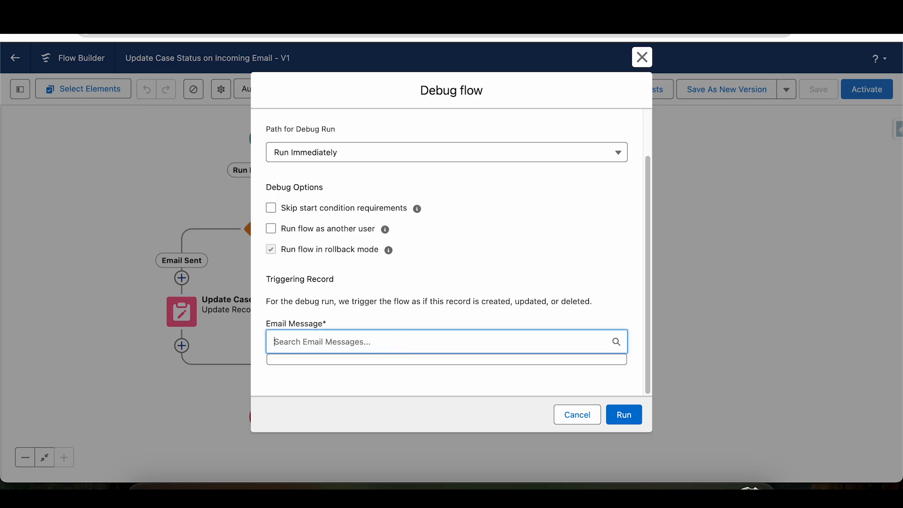
{"action": "key", "text": "ctrl+v"}
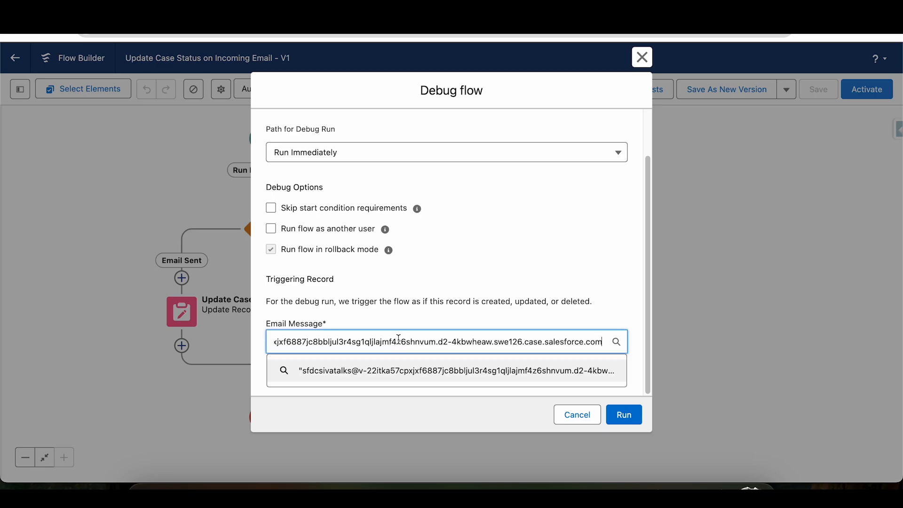
{"action": "key", "text": "BackSpace"}
{"action": "key", "text": "BackSpace"}
{"action": "key", "text": "BackSpace"}
{"action": "key", "text": "BackSpace"}
{"action": "key", "text": "BackSpace"}
{"action": "key", "text": "BackSpace"}
{"action": "key", "text": "BackSpace"}
{"action": "key", "text": "BackSpace"}
{"action": "key", "text": "BackSpace"}
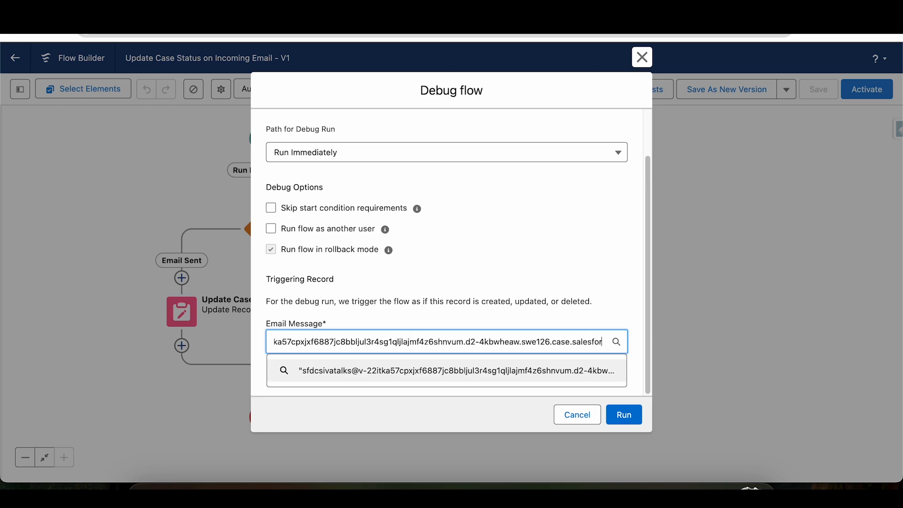
{"action": "key", "text": "super+a"}
{"action": "key", "text": "BackSpace"}
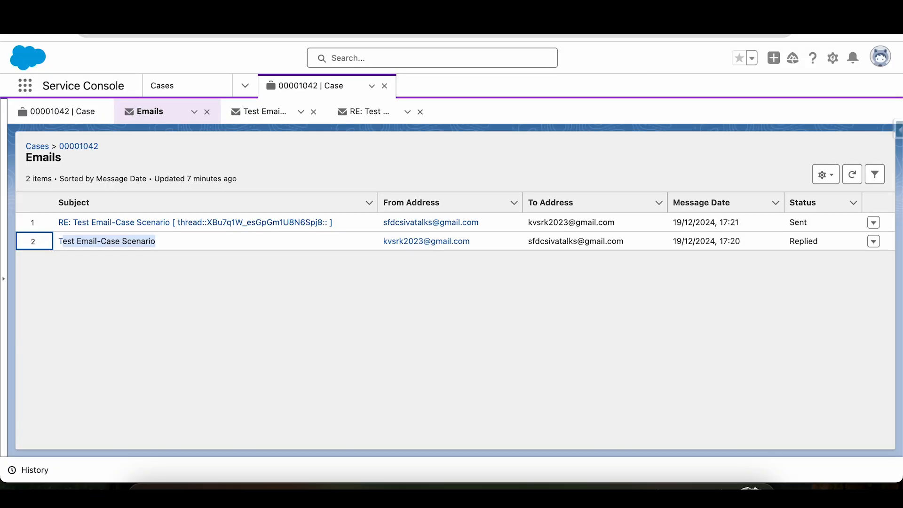
Copy the subject Test Email-Case Scenario from the case's Emails list into the debug run's Email Message search.
{"action": "left_click", "coordinate": [247, 244]}
{"action": "left_click_drag", "start_coordinate": [173, 242], "coordinate": [61, 241]}
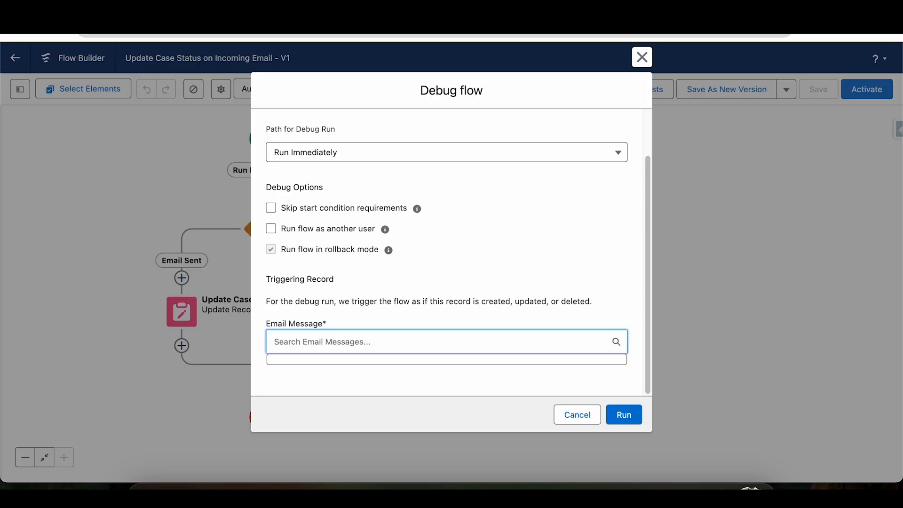
{"action": "type", "text": "Test Email-Case Scenario"}
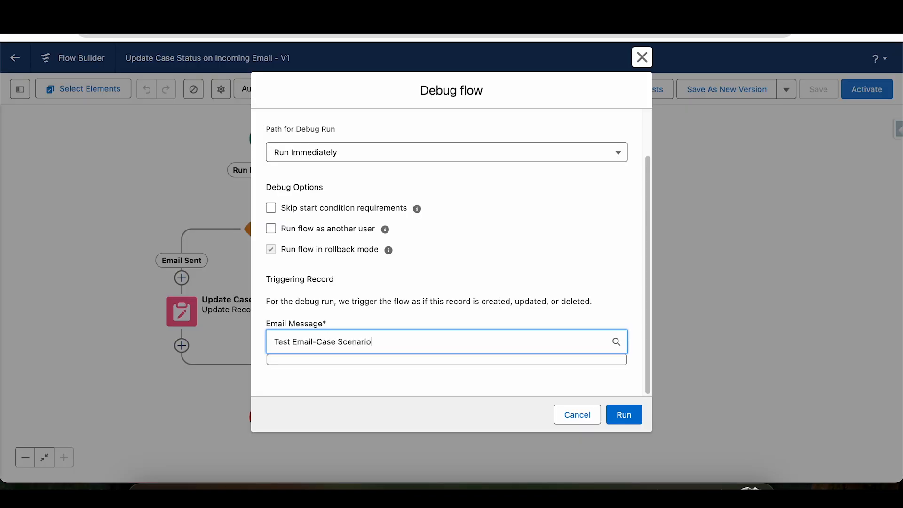
Choose the original Test Email-Case Scenario message as the triggering record and run the debug.
{"action": "left_click_drag", "start_coordinate": [648, 261], "coordinate": [640, 335]}
{"action": "left_click", "coordinate": [454, 328]}
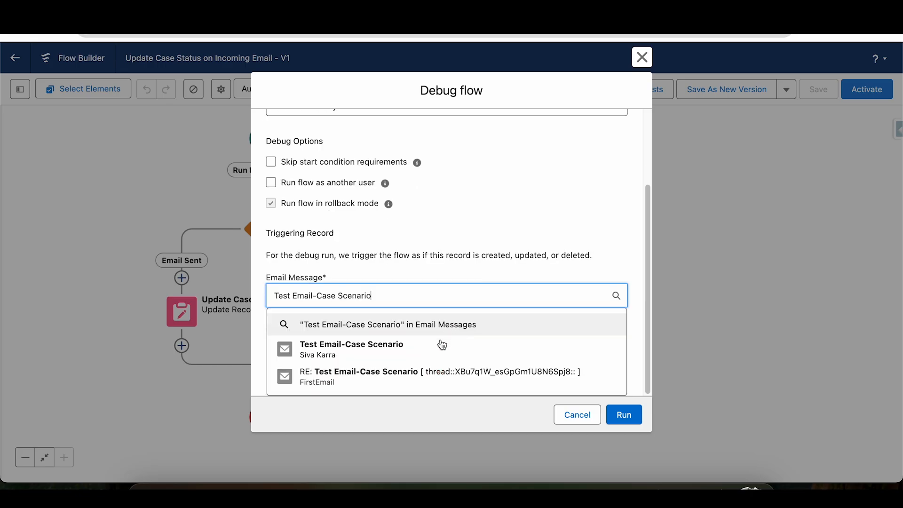
{"action": "left_click", "coordinate": [423, 350]}
{"action": "left_click", "coordinate": [646, 193]}
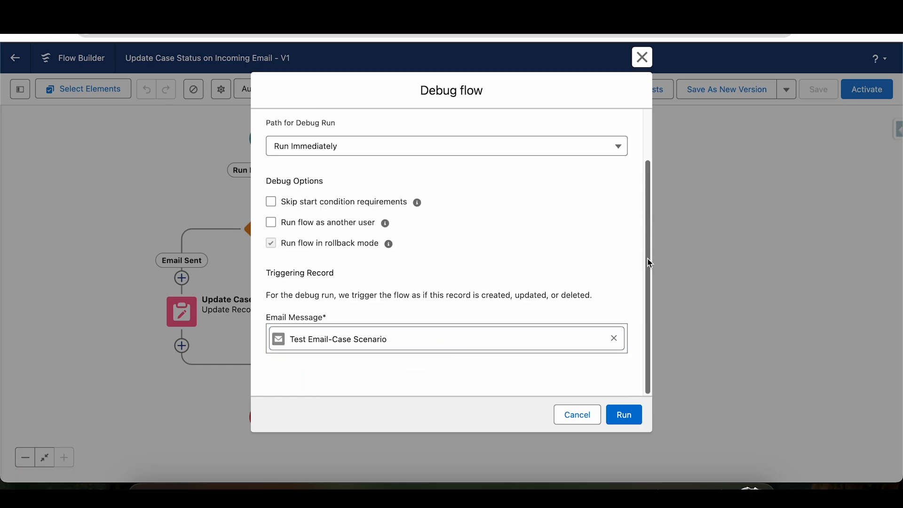
{"action": "left_click", "coordinate": [624, 414]}
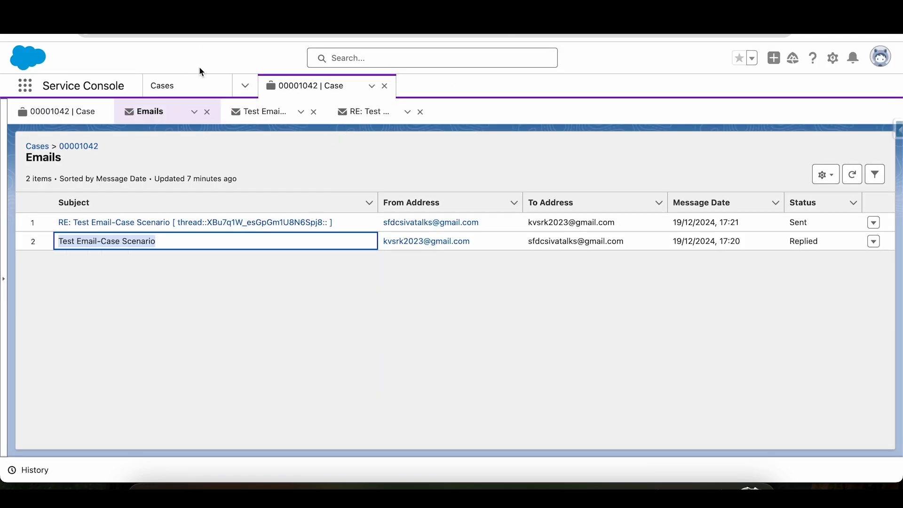
Check the case record's status and copy the subject of the sent RE: Test Email-Case Scenario email.
{"action": "left_click", "coordinate": [48, 112]}
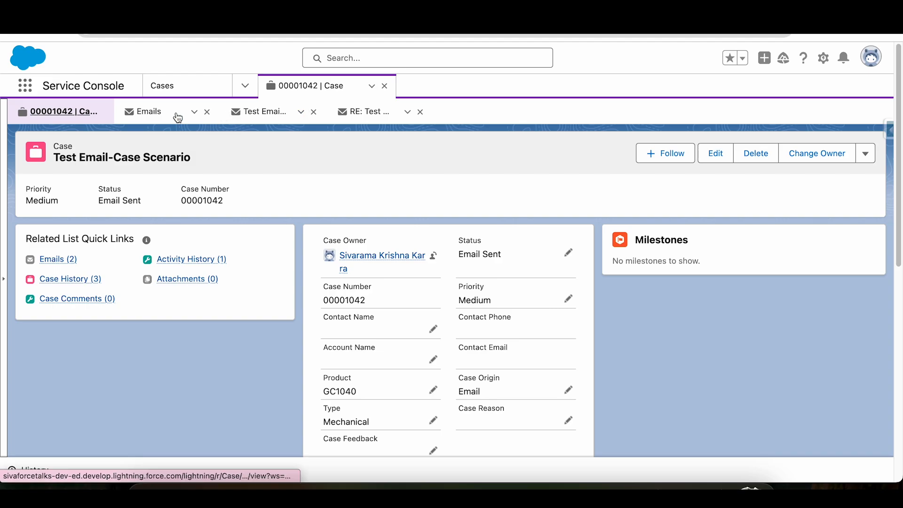
{"action": "left_click", "coordinate": [177, 117]}
{"action": "left_click_drag", "start_coordinate": [347, 227], "coordinate": [59, 223]}
{"action": "key", "text": "super+c"}
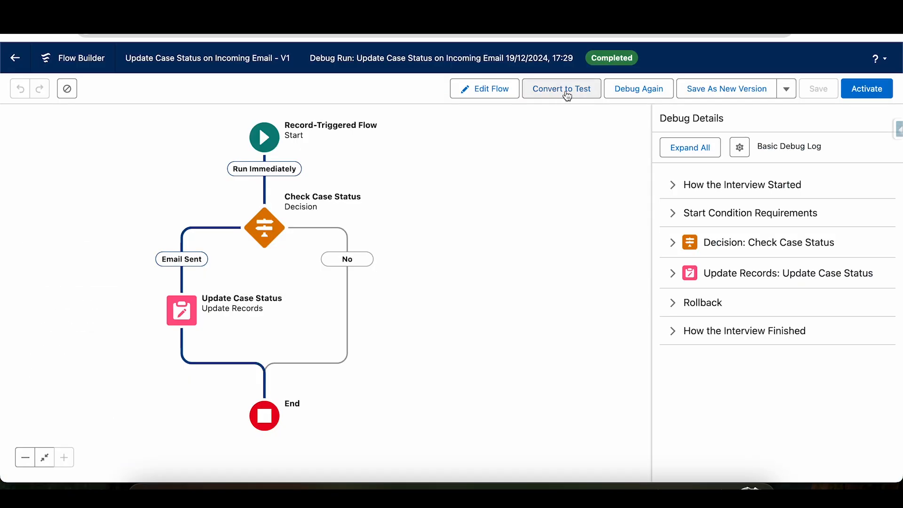
Debug the flow again with the sent RE: Test Email-Case Scenario email as the triggering record.
{"action": "left_click", "coordinate": [662, 89]}
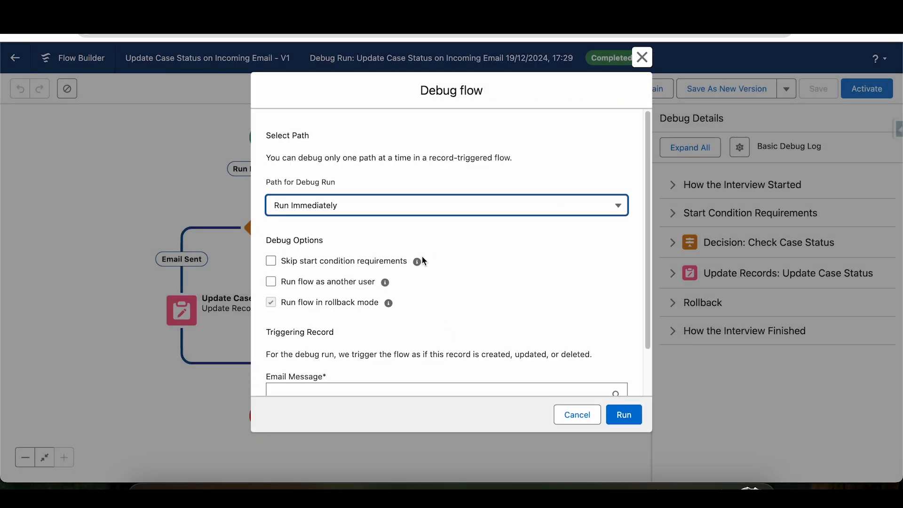
{"action": "scroll", "coordinate": [651, 208], "scroll_direction": "down", "scroll_amount": 2}
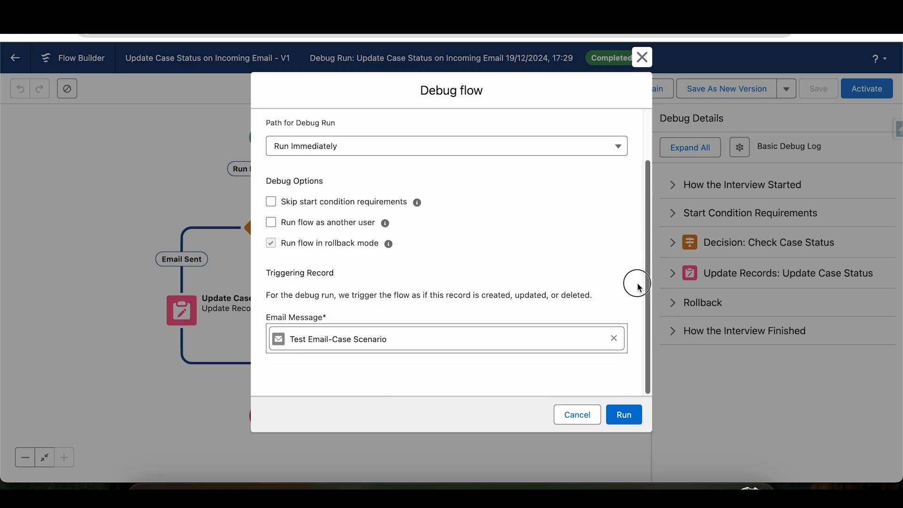
{"action": "left_click", "coordinate": [616, 341]}
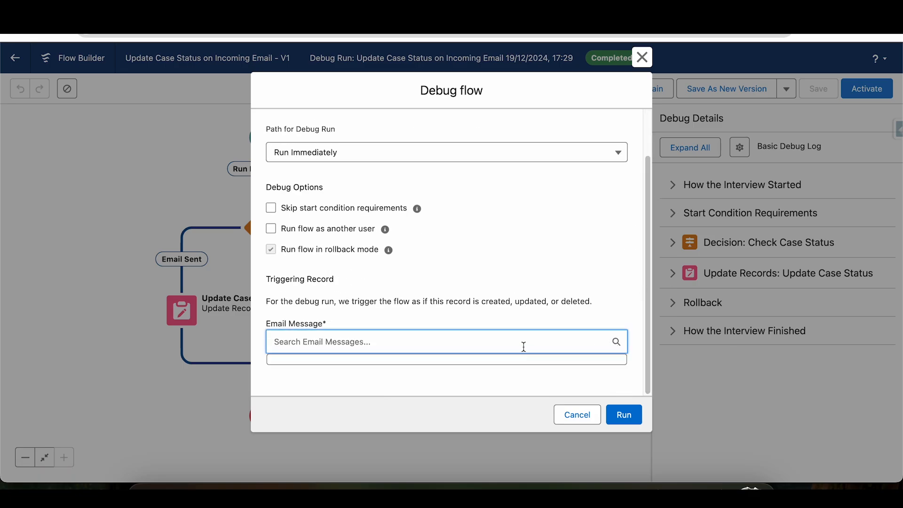
{"action": "key", "text": "super+v"}
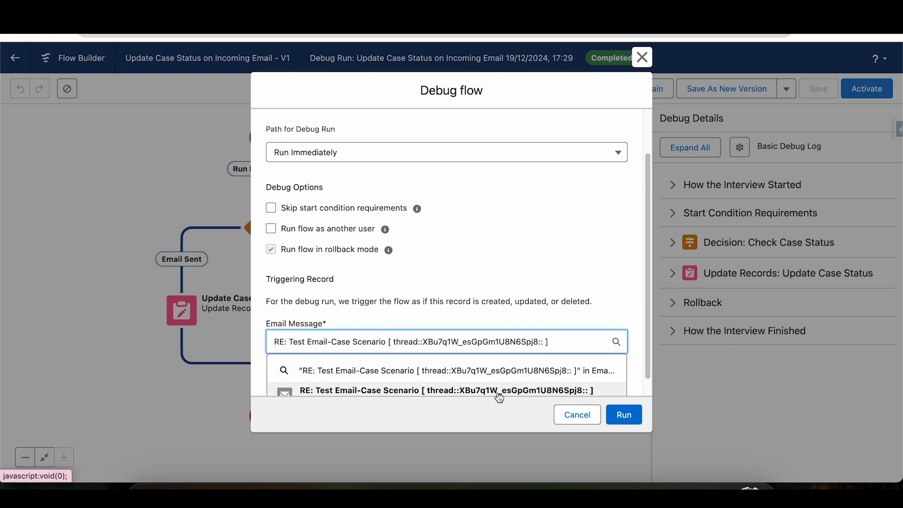
{"action": "left_click", "coordinate": [494, 394]}
{"action": "left_click", "coordinate": [621, 414]}
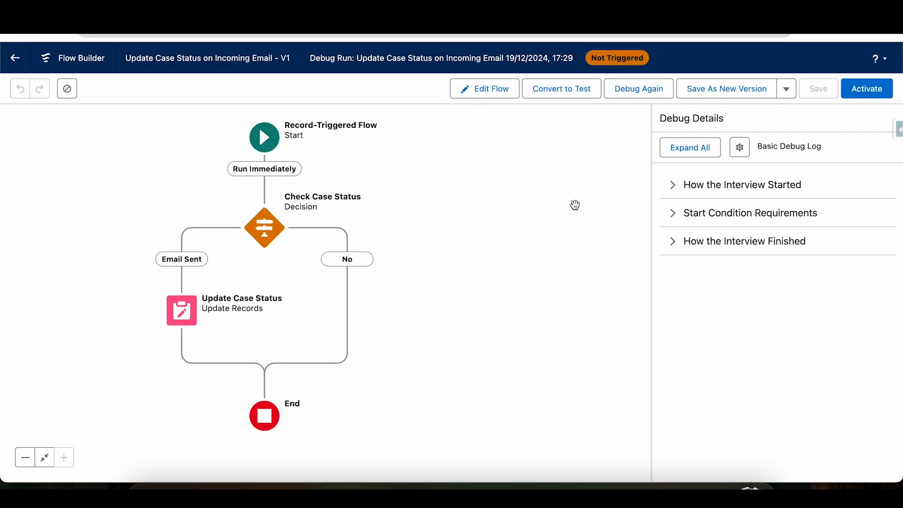
Examine the debug run's start condition requirements and interview finish details, and activate the flow.
{"action": "left_click", "coordinate": [683, 214]}
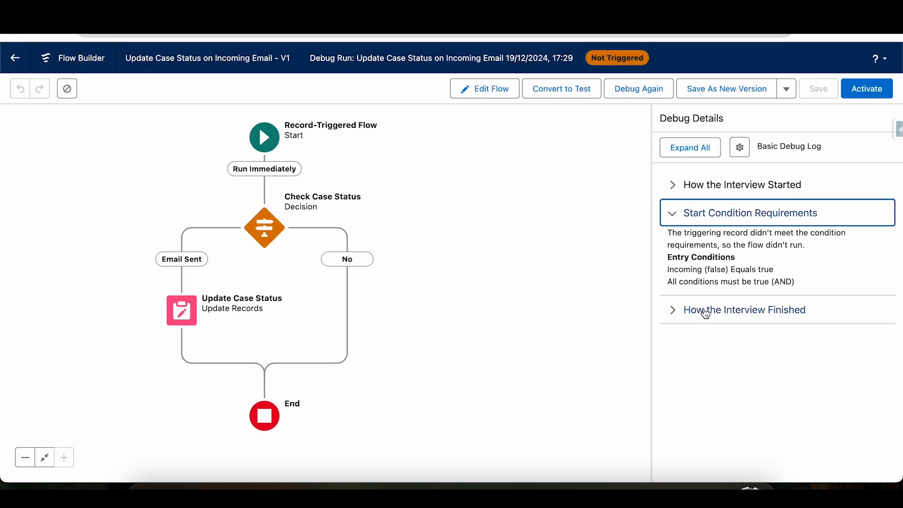
{"action": "left_click", "coordinate": [676, 318]}
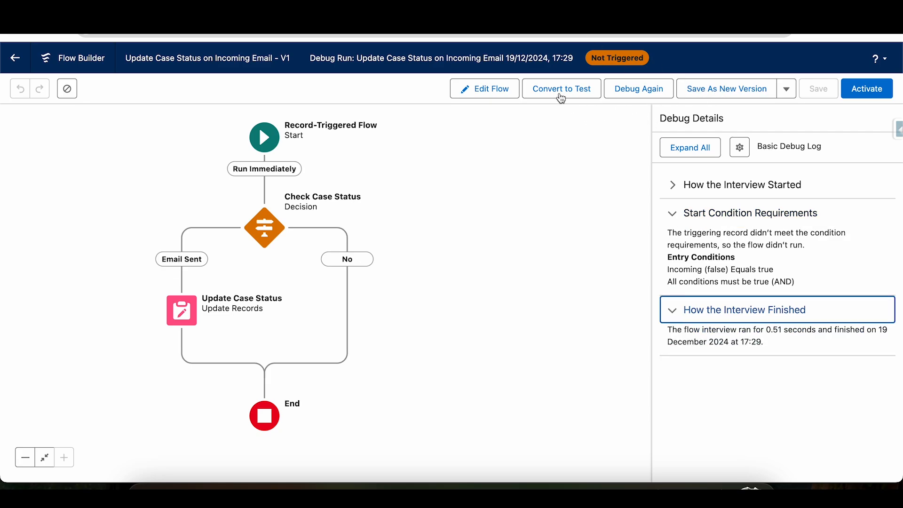
{"action": "left_click", "coordinate": [870, 95]}
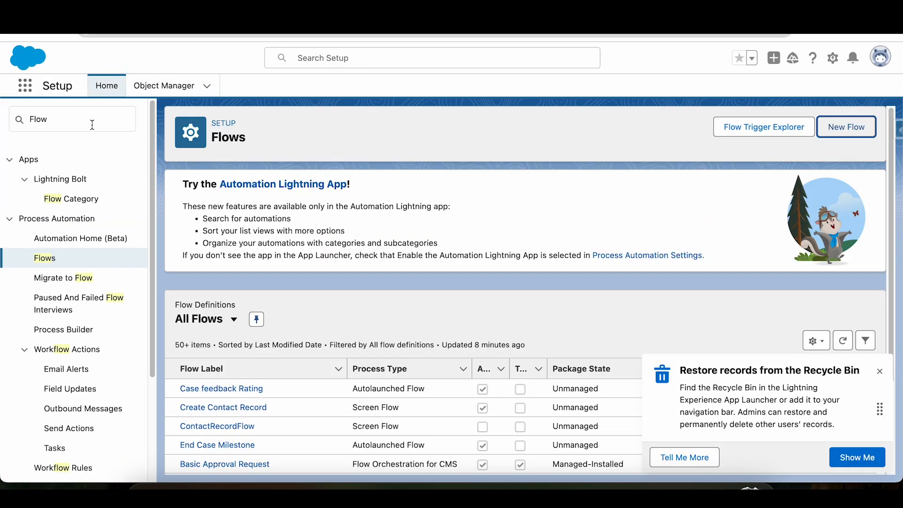
Search Setup for "email-", open the Email-to-Case page and continue past its introduction to the settings.
{"action": "left_click", "coordinate": [90, 121]}
{"action": "key", "text": "ctrl+a"}
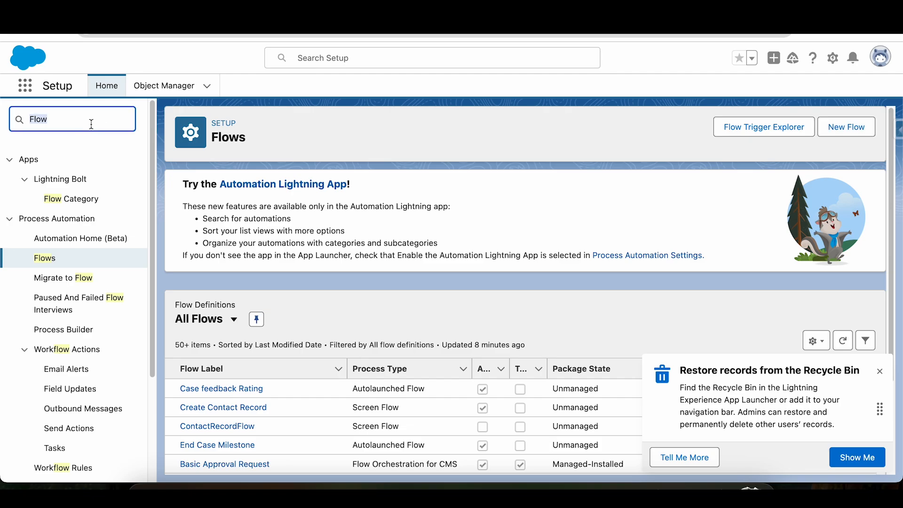
{"action": "type", "text": "email-"}
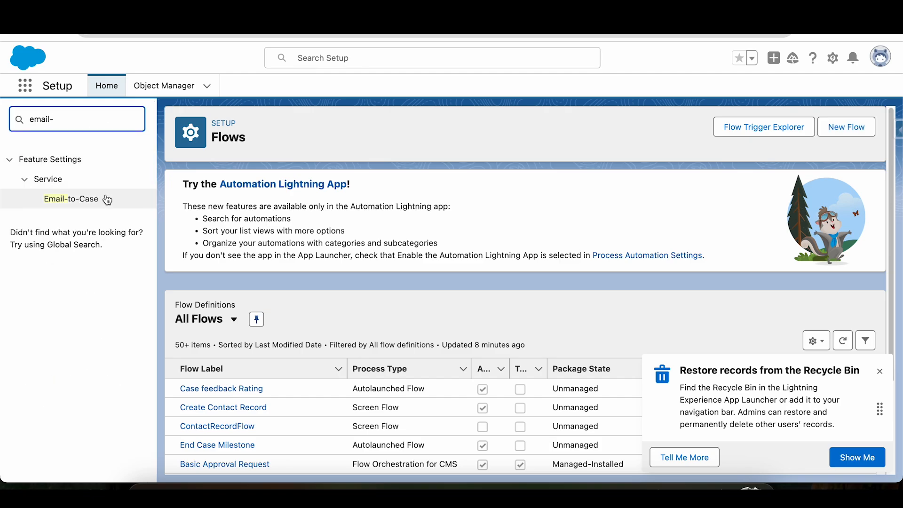
{"action": "left_click", "coordinate": [86, 204]}
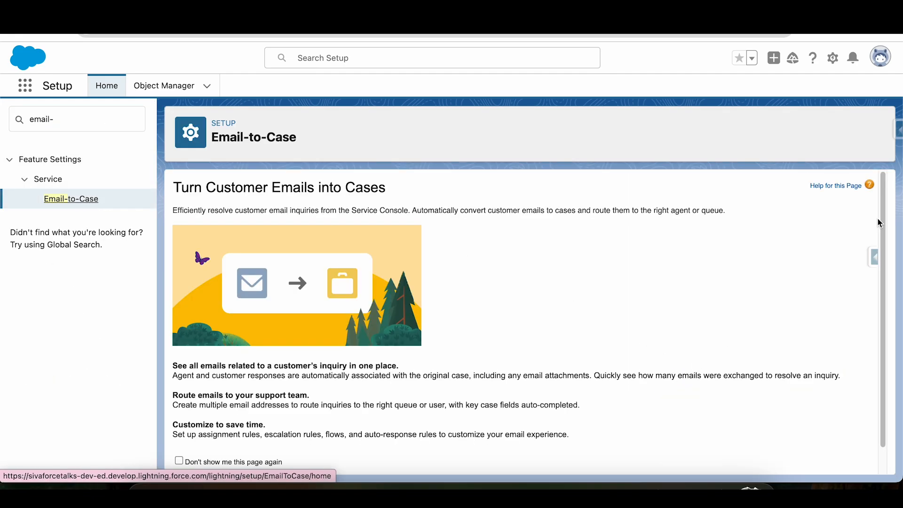
{"action": "scroll", "coordinate": [881, 229], "scroll_direction": "down", "scroll_amount": 2}
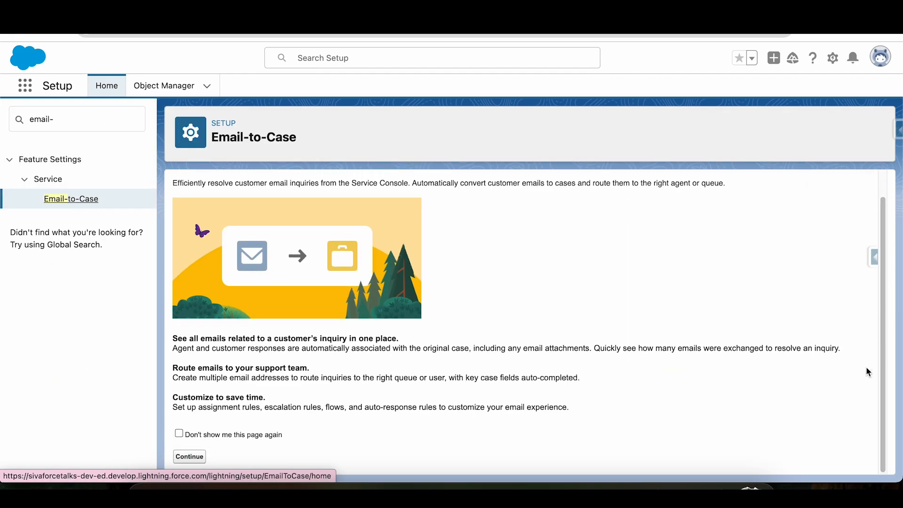
{"action": "left_click", "coordinate": [185, 458]}
Copy the email services address of the FirstEmail entry in the Email-to-Case routing addresses.
{"action": "left_click", "coordinate": [878, 446]}
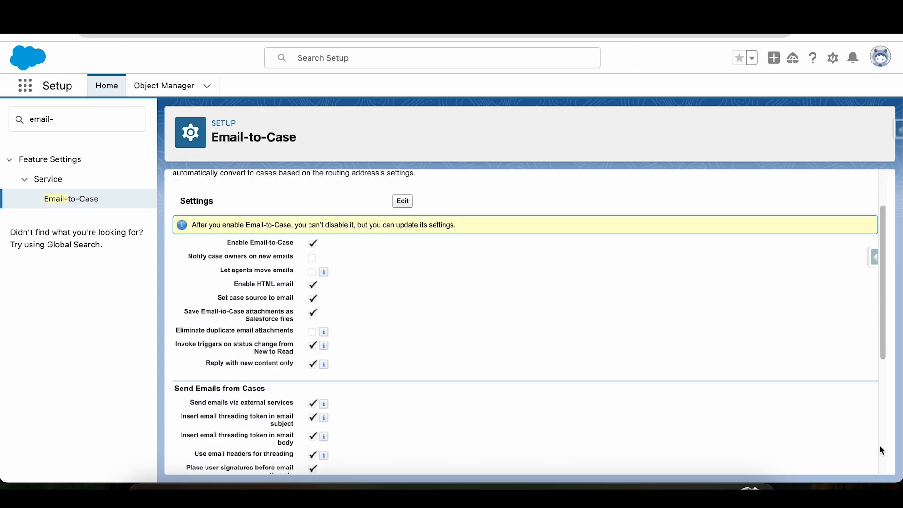
{"action": "scroll", "coordinate": [700, 471], "scroll_direction": "down", "scroll_amount": 1}
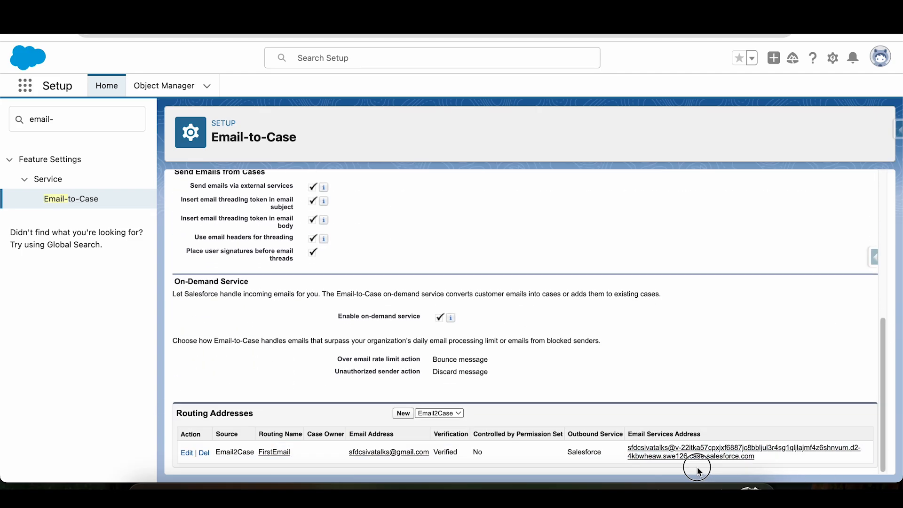
{"action": "left_click_drag", "start_coordinate": [656, 444], "coordinate": [628, 444]}
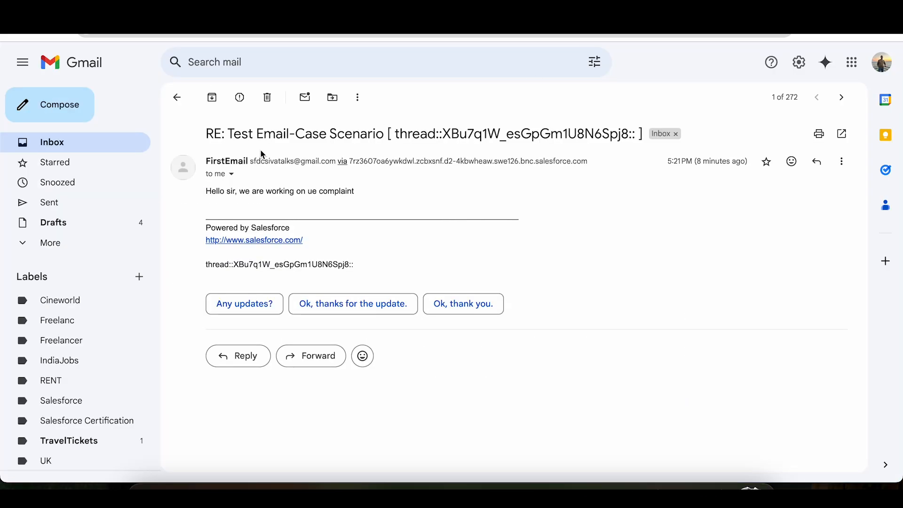
In Gmail, start a reply to the RE: Test Email-Case Scenario email and replace its recipient with the copied email services address.
{"action": "left_click", "coordinate": [816, 161]}
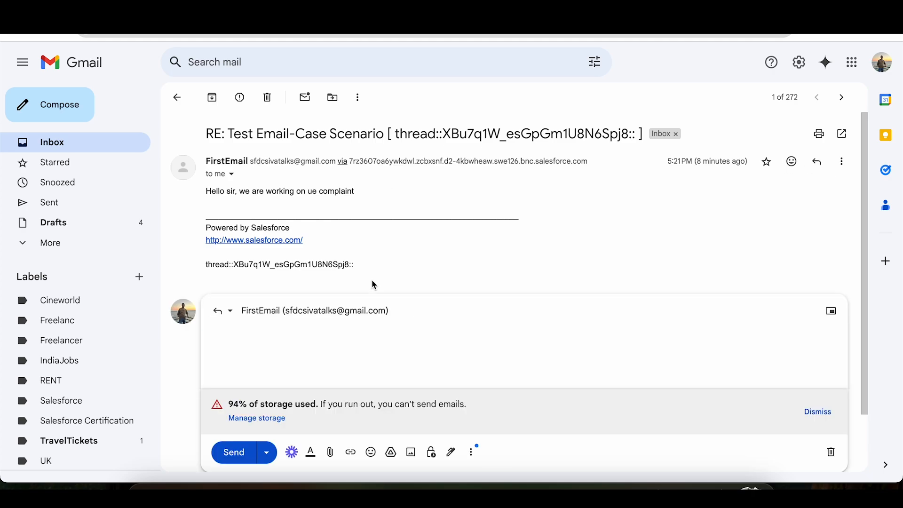
{"action": "left_click", "coordinate": [408, 308]}
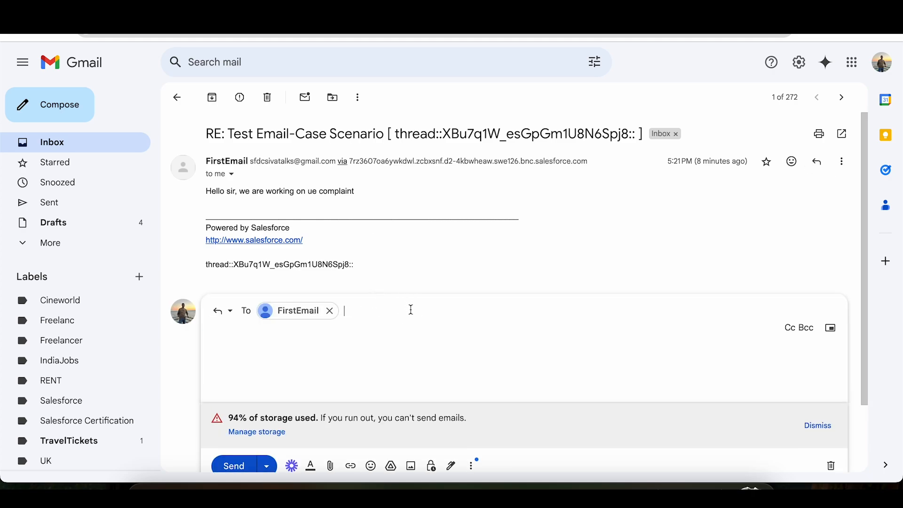
{"action": "left_click", "coordinate": [332, 310]}
{"action": "key", "text": "super+v"}
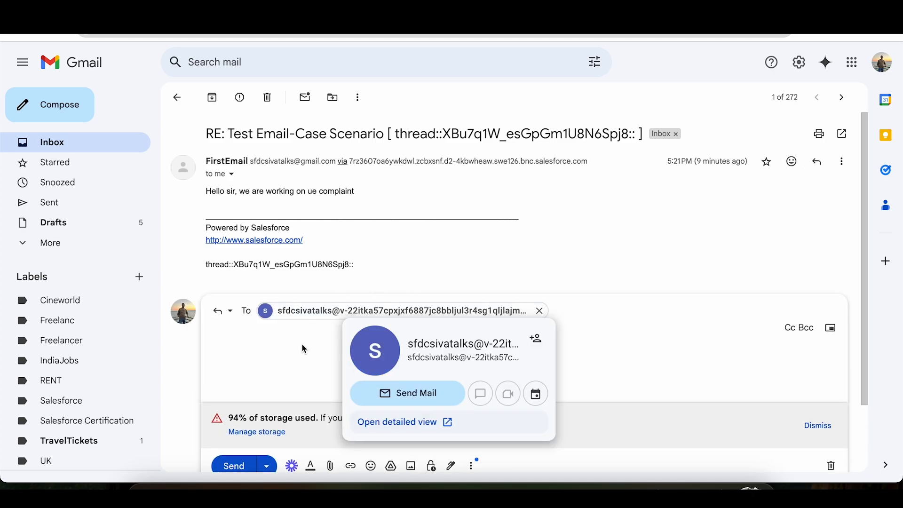
Write "Yes thanks for the reply, plz solve my complaint" as the reply's message and send it.
{"action": "left_click", "coordinate": [290, 348]}
{"action": "type", "text": "TEST"}
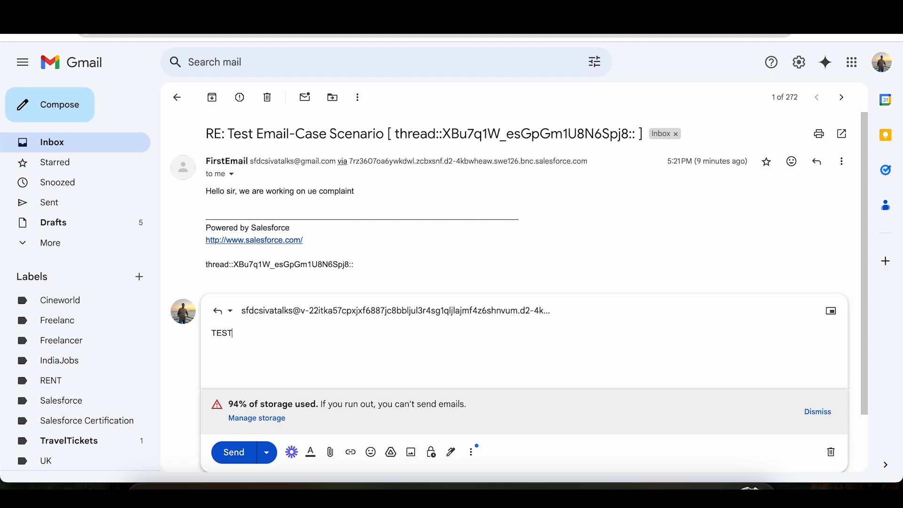
{"action": "key", "text": "BackSpace"}
{"action": "key", "text": "BackSpace"}
{"action": "type", "text": "Yes thanks for the re"}
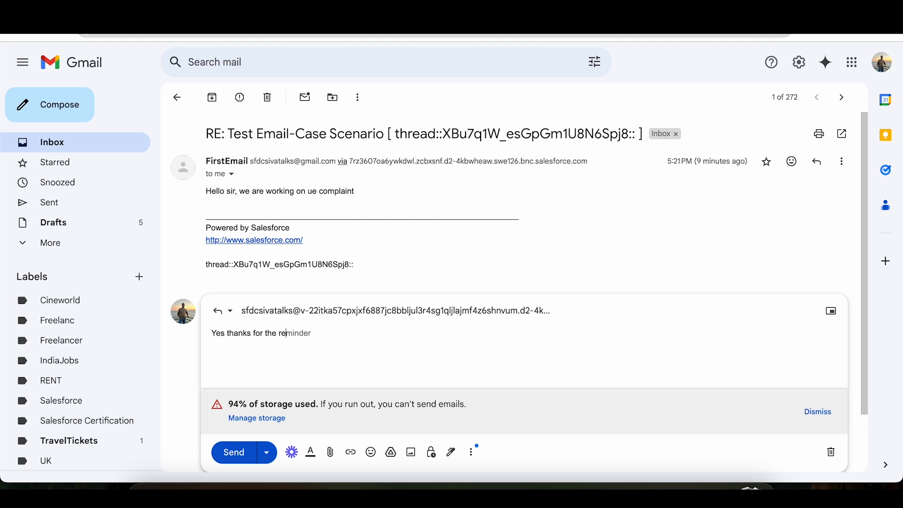
{"action": "type", "text": "ply, plz solve my complaint"}
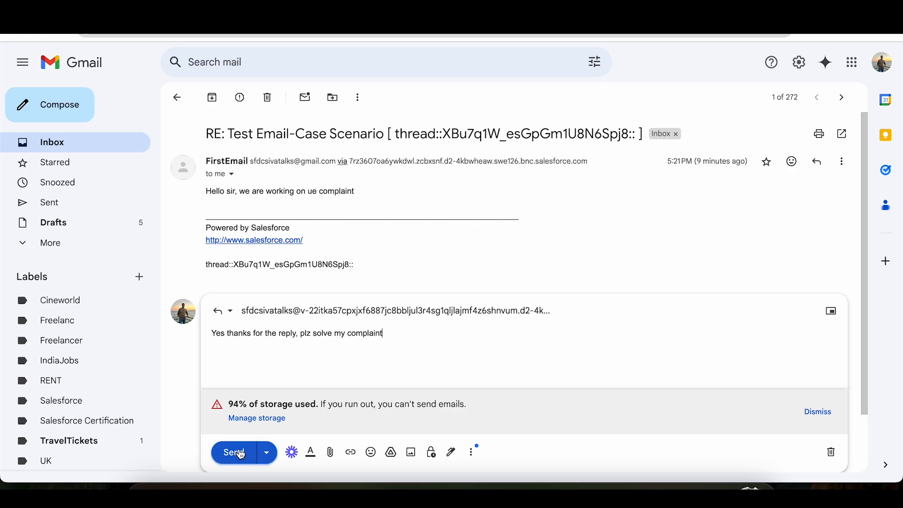
{"action": "left_click", "coordinate": [234, 453]}
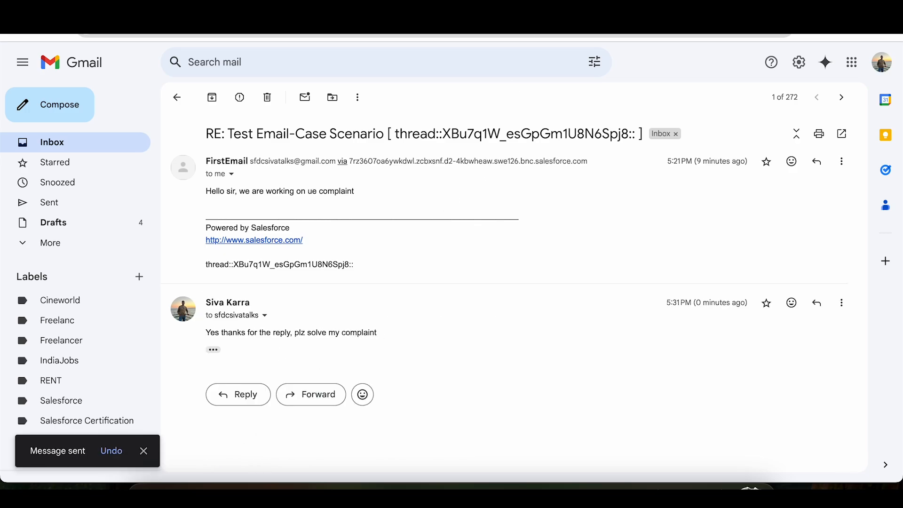
Switch to the Salesforce Service Console and refresh the case's email list repeatedly to check for the incoming reply.
{"action": "left_click", "coordinate": [517, 9]}
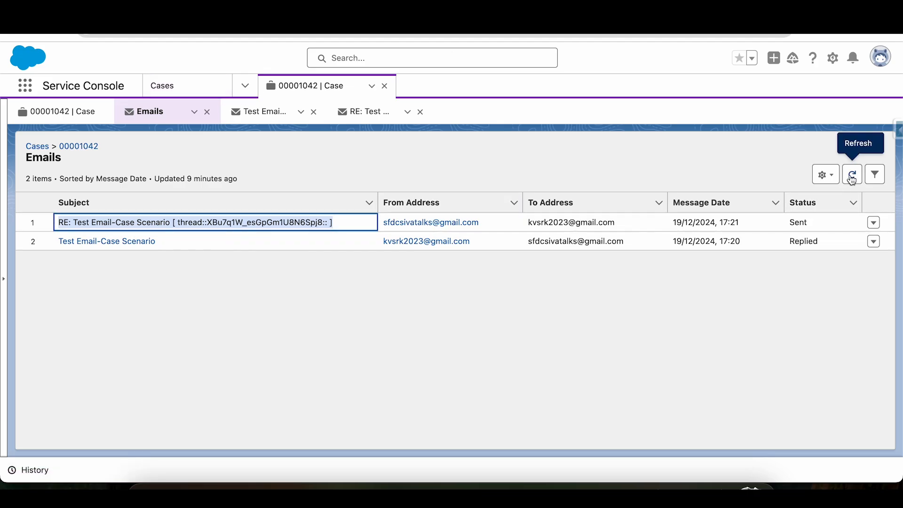
{"action": "left_click", "coordinate": [852, 177]}
{"action": "left_click", "coordinate": [853, 179]}
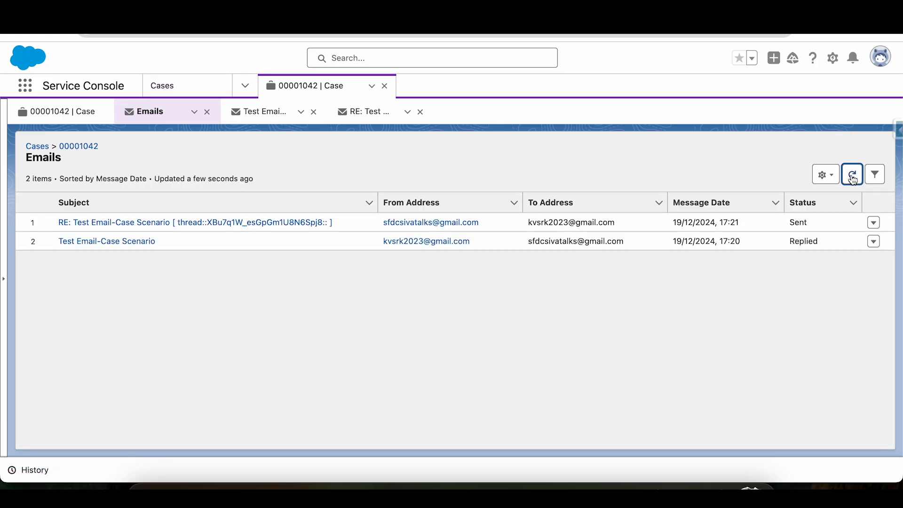
{"action": "left_click", "coordinate": [854, 179]}
{"action": "left_click", "coordinate": [854, 180]}
{"action": "left_click", "coordinate": [854, 179]}
{"action": "left_click", "coordinate": [853, 179]}
{"action": "left_click", "coordinate": [853, 180]}
{"action": "left_click", "coordinate": [854, 179]}
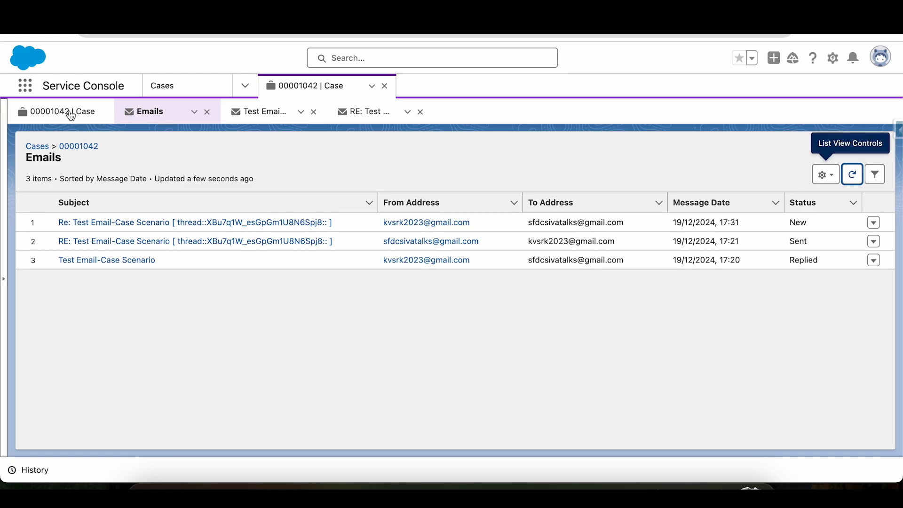
Return to the Test Email-Case Scenario case record and check its status field.
{"action": "left_click", "coordinate": [67, 113]}
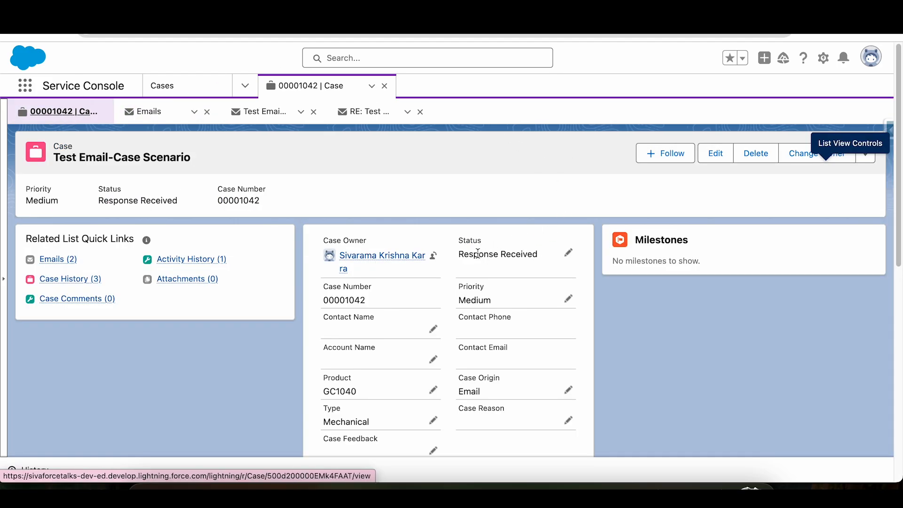
{"action": "left_click", "coordinate": [470, 259]}
{"action": "left_click_drag", "start_coordinate": [470, 259], "coordinate": [541, 265]}
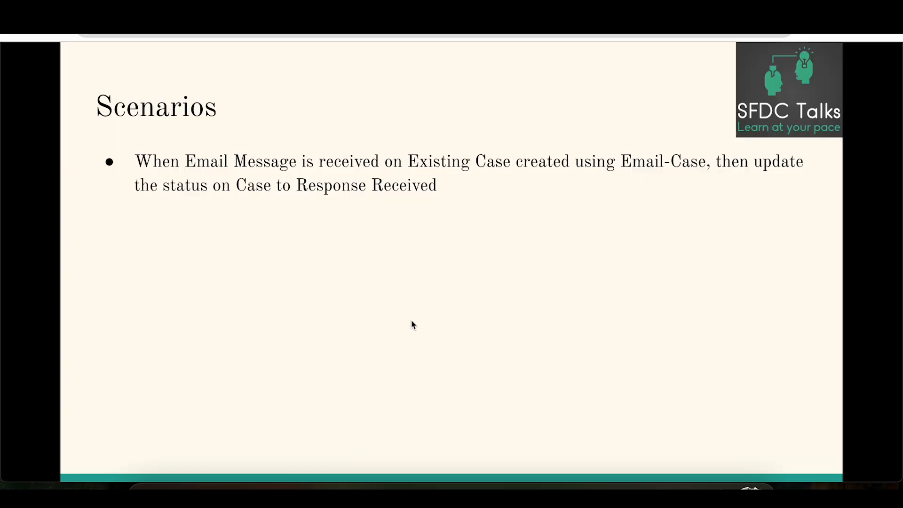
{"action": "key", "text": "Right"}
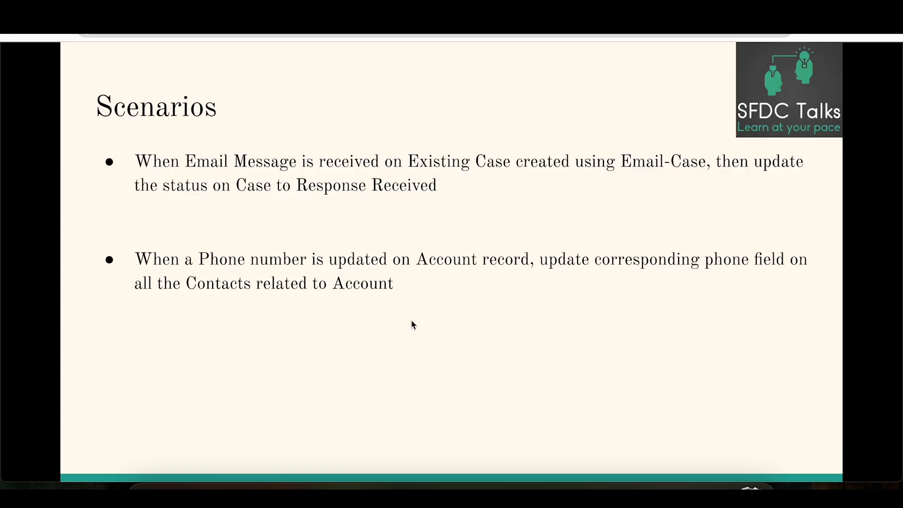
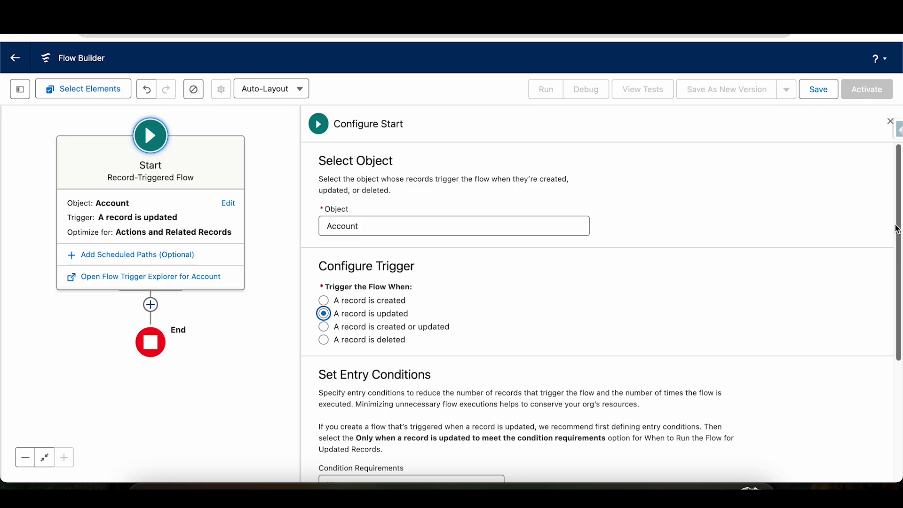
Set the Account trigger's entry conditions to All Conditions Are Met (AND), with Phone Is Changed set to $GlobalConstant.True, and close the start configuration.
{"action": "left_click_drag", "start_coordinate": [898, 237], "coordinate": [896, 399]}
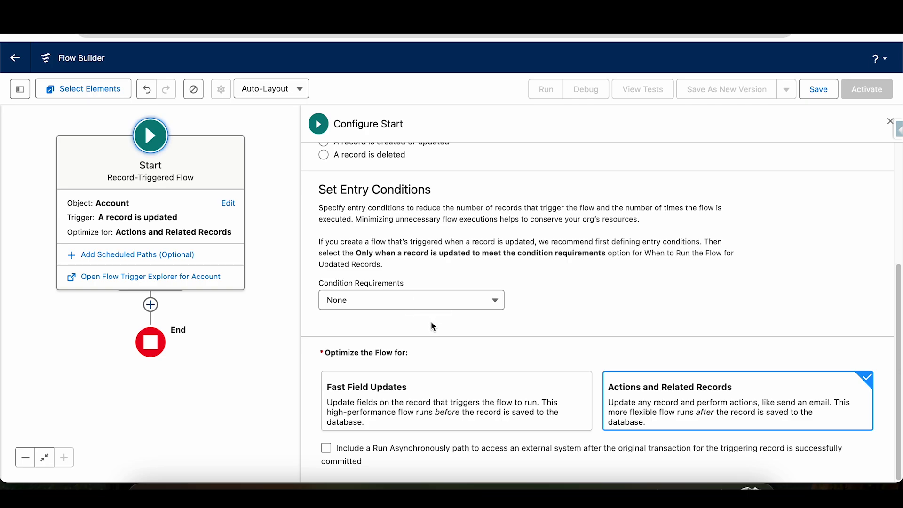
{"action": "left_click", "coordinate": [423, 306]}
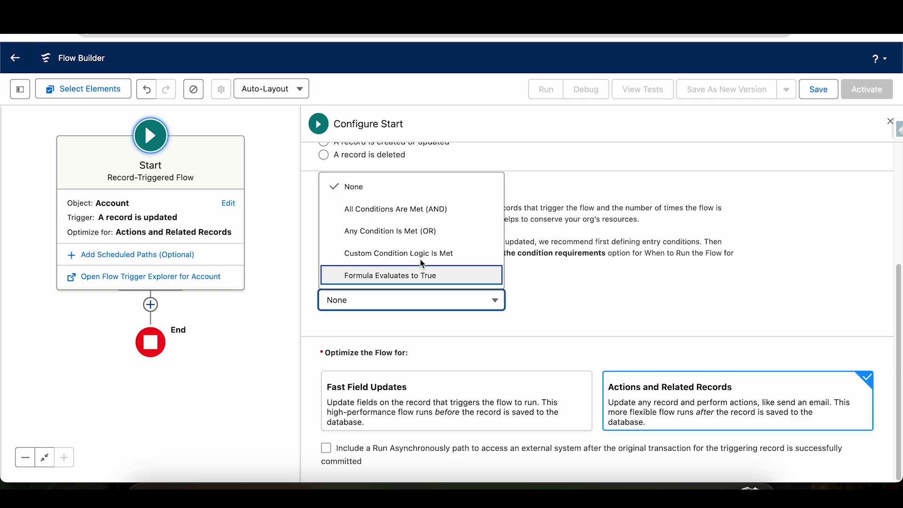
{"action": "left_click", "coordinate": [414, 221]}
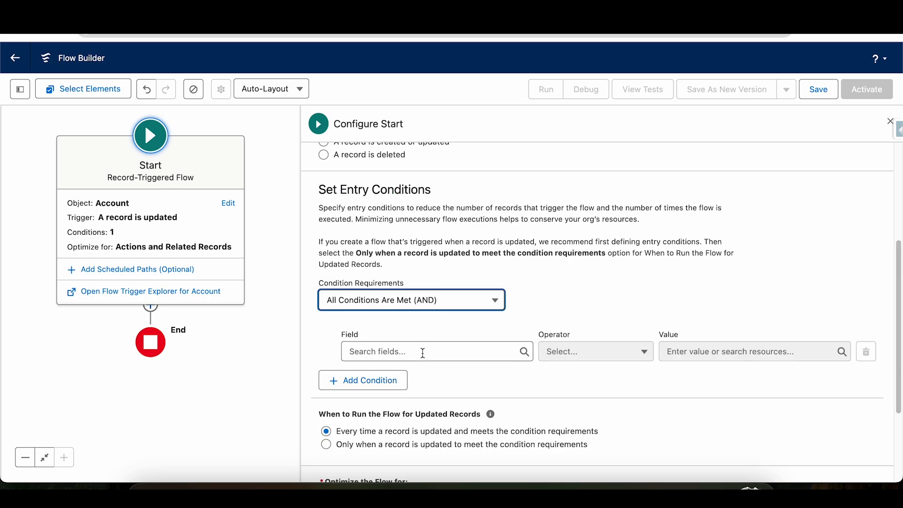
{"action": "left_click", "coordinate": [422, 351]}
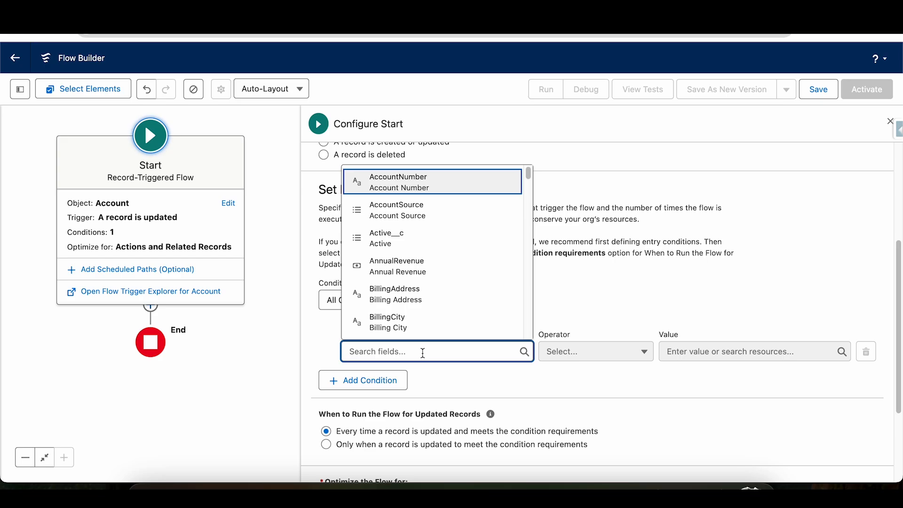
{"action": "type", "text": "phone"}
{"action": "left_click", "coordinate": [430, 324]}
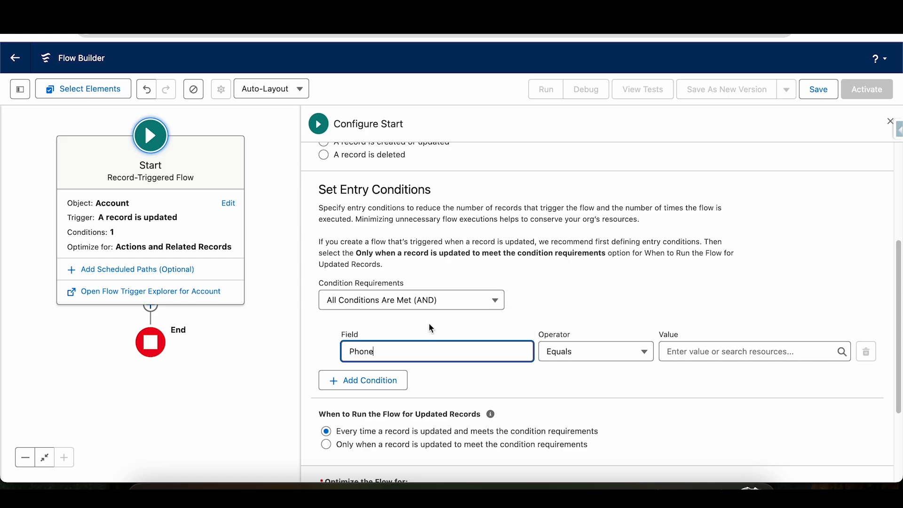
{"action": "left_click", "coordinate": [589, 353]}
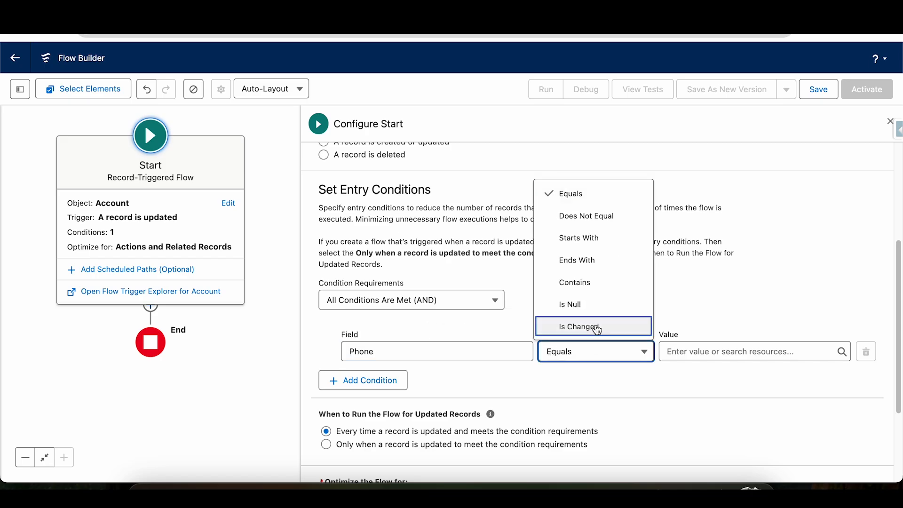
{"action": "left_click", "coordinate": [597, 328]}
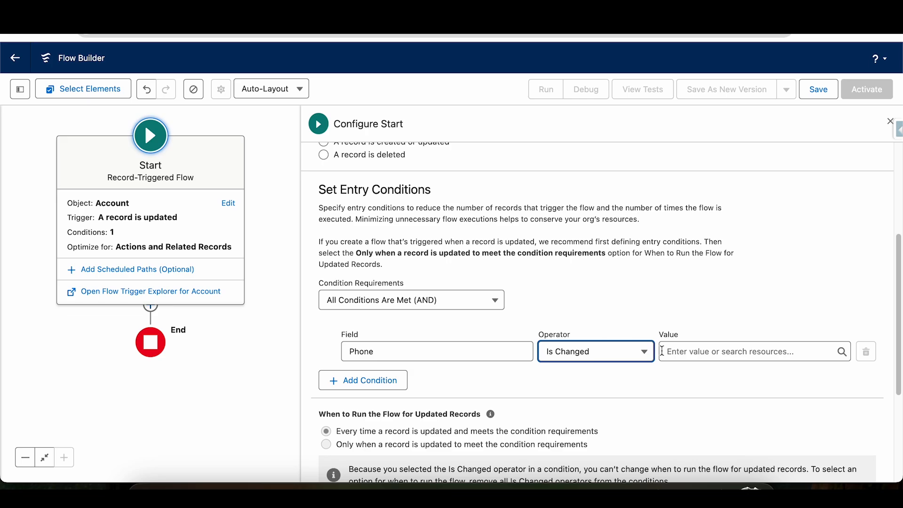
{"action": "left_click", "coordinate": [677, 351]}
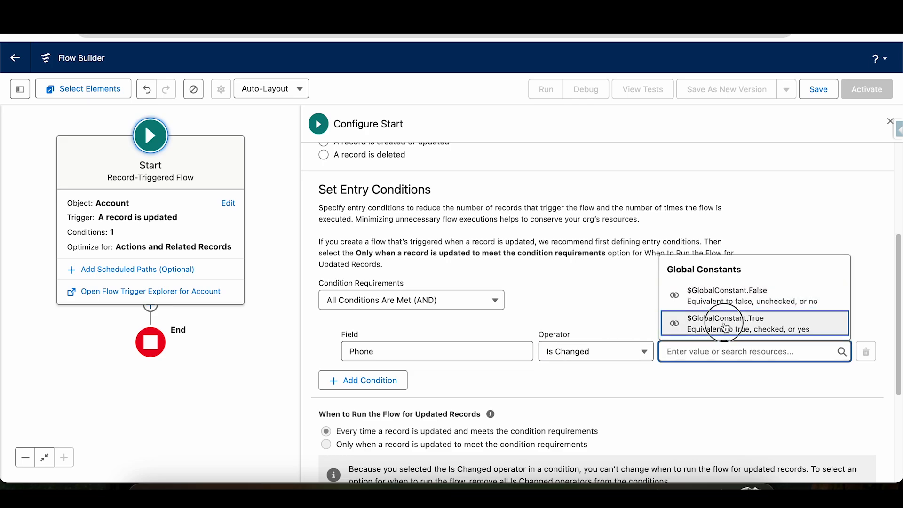
{"action": "left_click", "coordinate": [726, 326]}
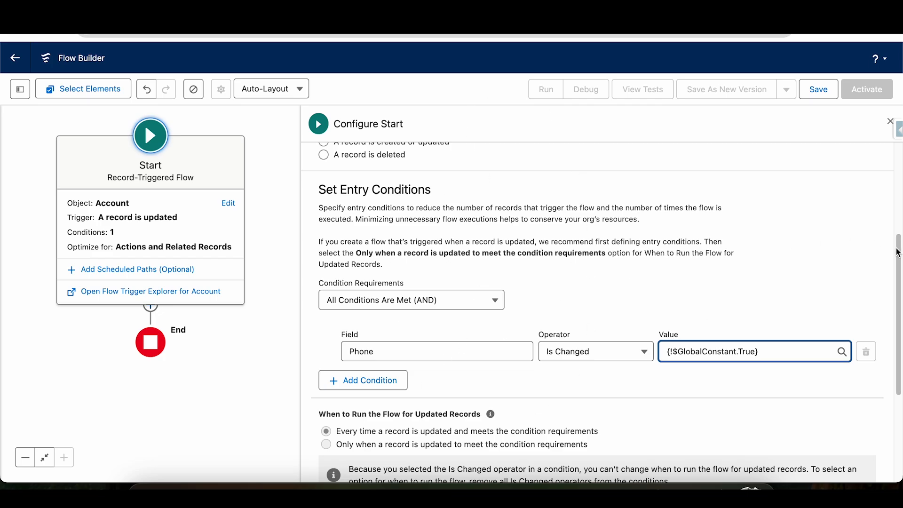
{"action": "left_click_drag", "start_coordinate": [898, 265], "coordinate": [894, 188]}
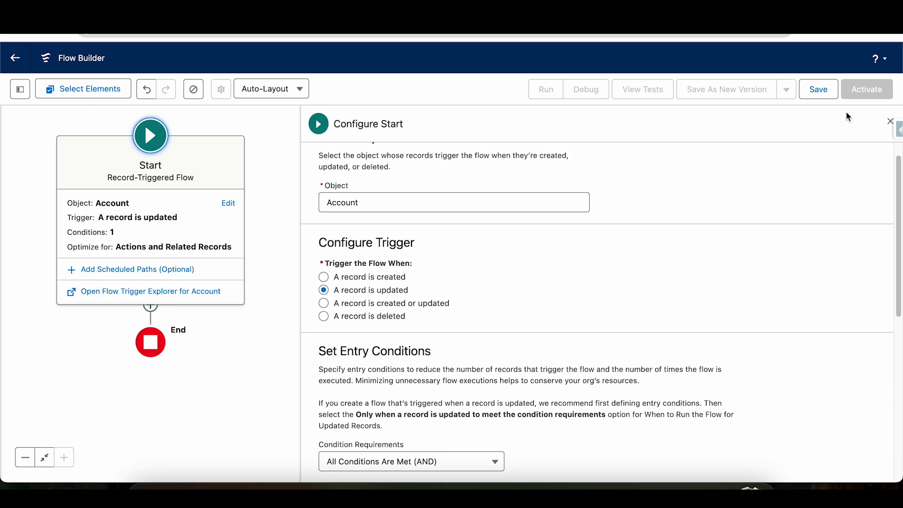
{"action": "left_click", "coordinate": [890, 121]}
Add an Update Related Records element on the Run Immediately path between Start and End.
{"action": "left_click", "coordinate": [350, 356]}
{"action": "left_click_drag", "start_coordinate": [350, 356], "coordinate": [544, 336]}
{"action": "left_click", "coordinate": [345, 294]}
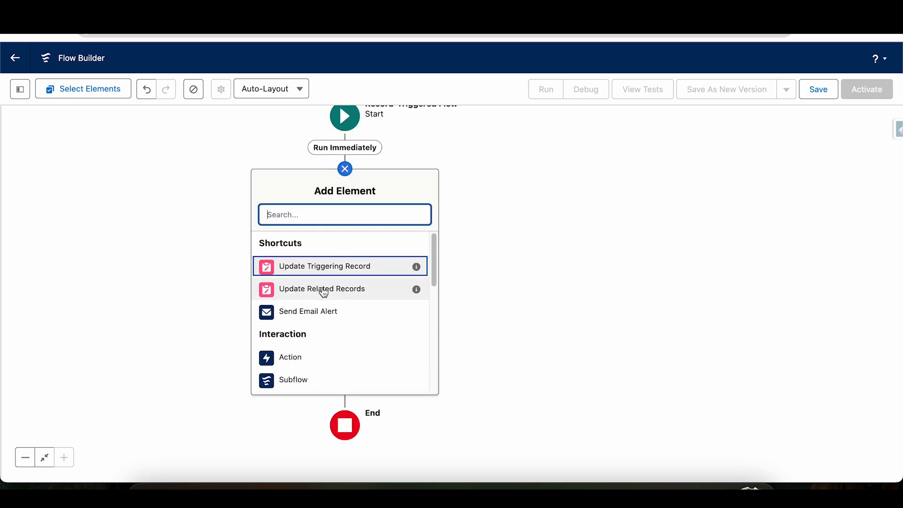
{"action": "left_click", "coordinate": [322, 289]}
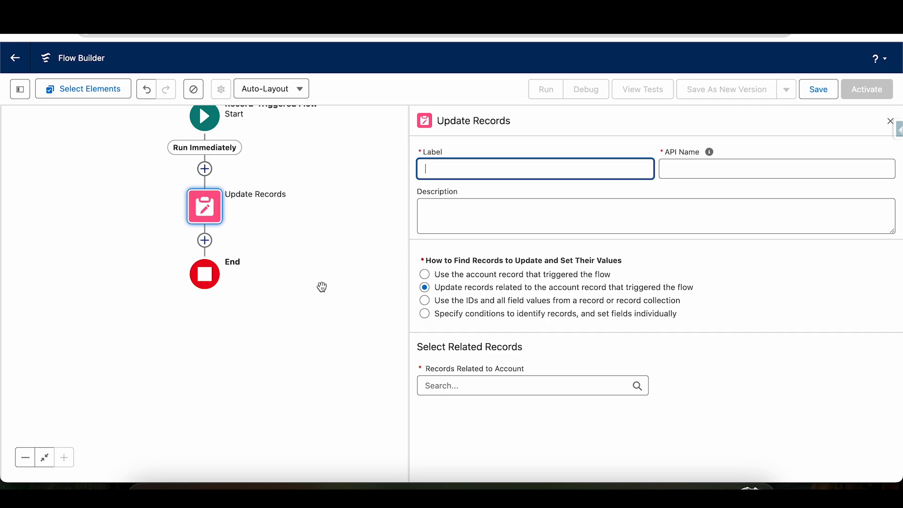
Label the update element "Update Phone field on Contact" and let its API name fill in from the label.
{"action": "type", "text": "Update Phone field on Contact"}
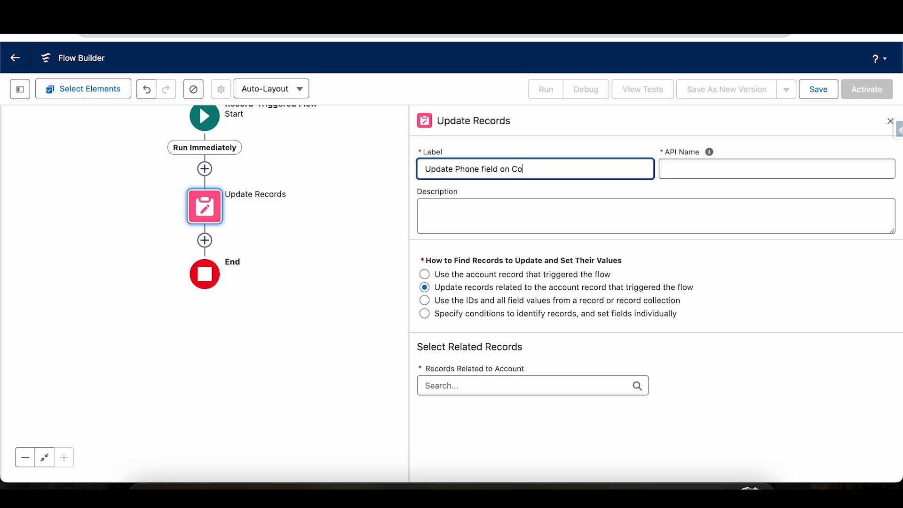
{"action": "key", "text": "Tab"}
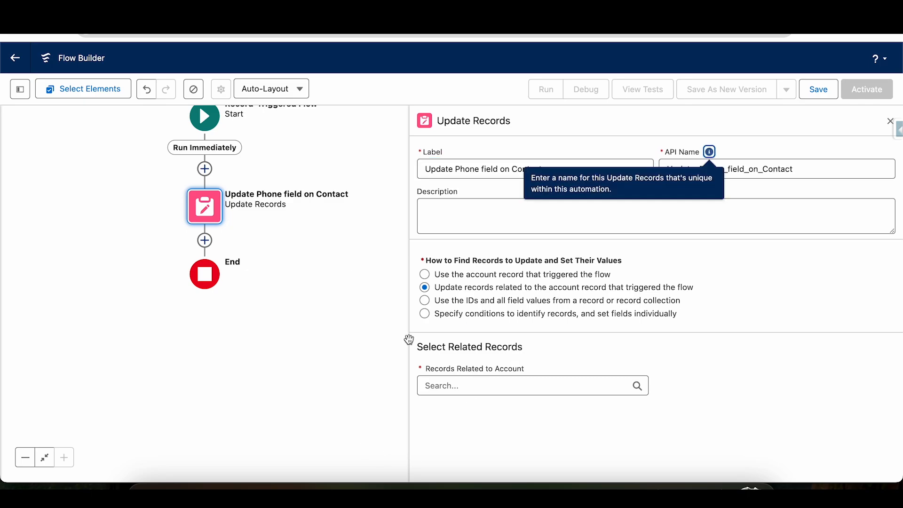
Choose Triggering Account > Contacts as the related records that the element updates.
{"action": "left_click", "coordinate": [450, 383]}
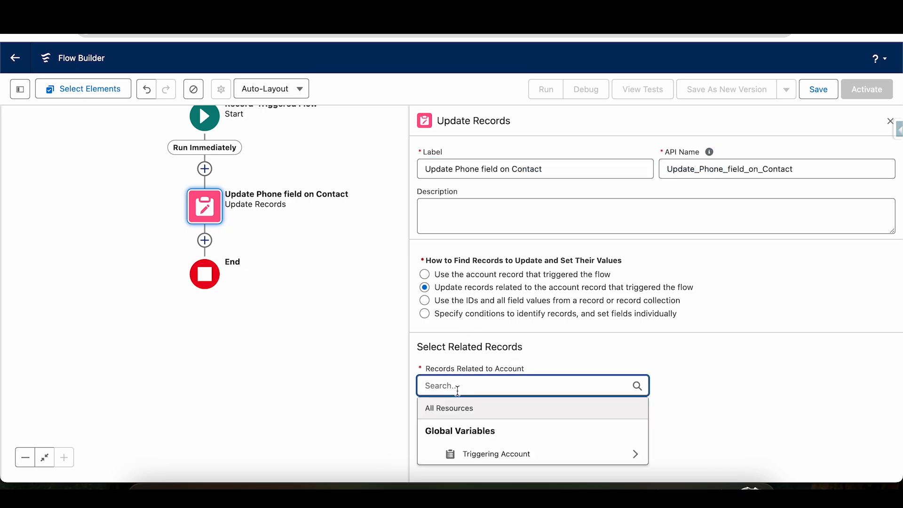
{"action": "left_click", "coordinate": [496, 453]}
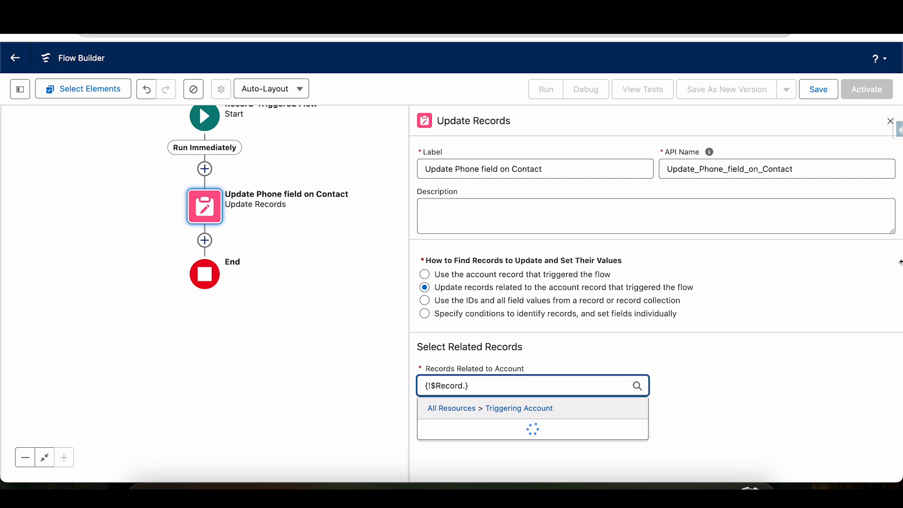
{"action": "left_click_drag", "start_coordinate": [898, 205], "coordinate": [894, 354]}
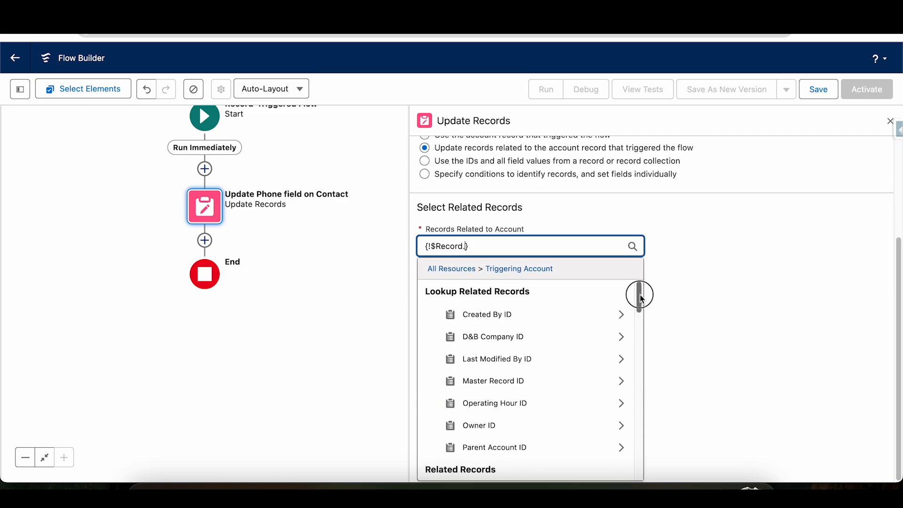
{"action": "left_click_drag", "start_coordinate": [640, 296], "coordinate": [638, 367]}
{"action": "left_click", "coordinate": [496, 425]}
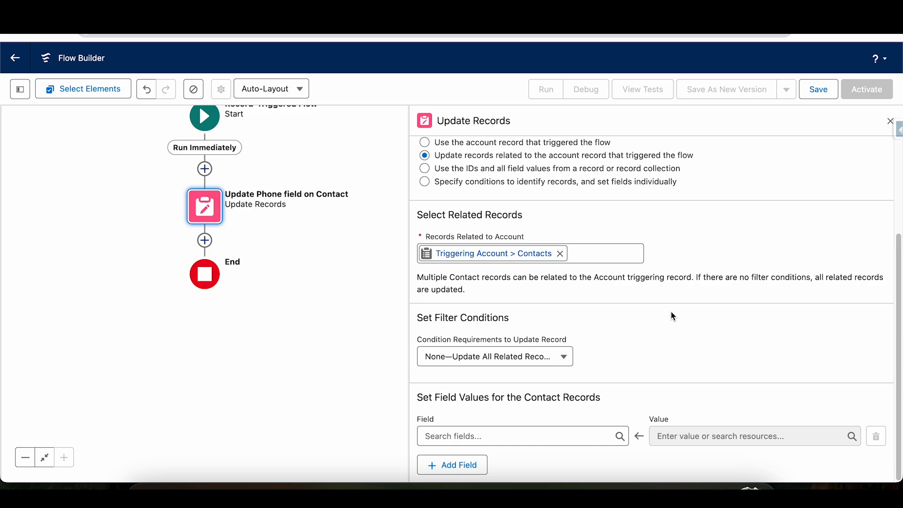
Filter the contacts with All Conditions Are Met (AND), using the condition Phone Is Null False.
{"action": "left_click", "coordinate": [525, 359]}
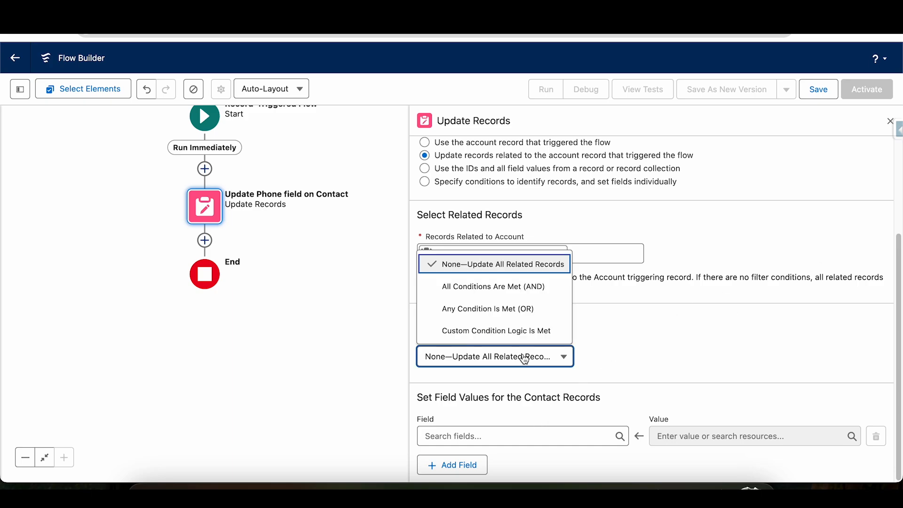
{"action": "left_click", "coordinate": [501, 288]}
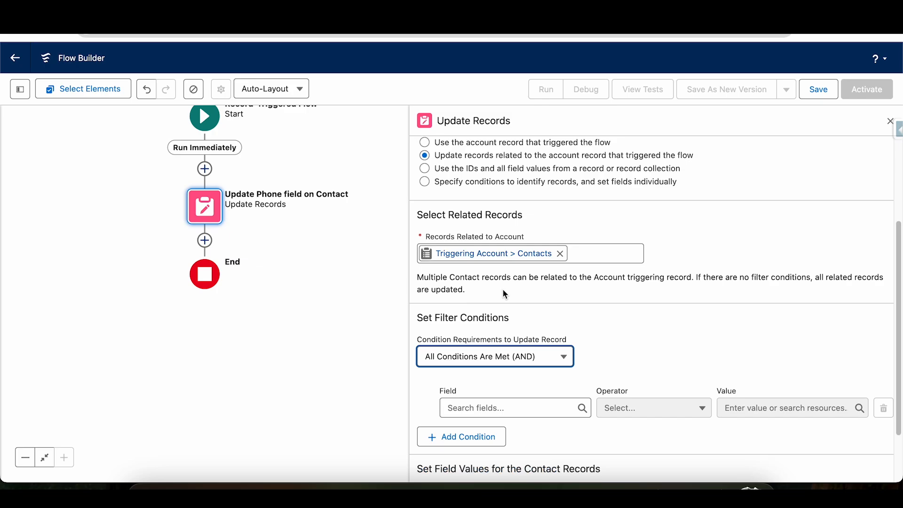
{"action": "left_click", "coordinate": [492, 410]}
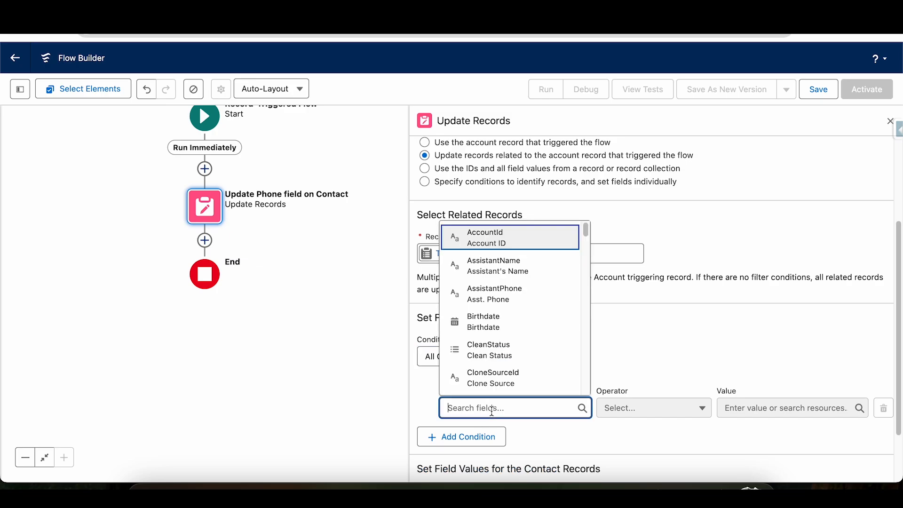
{"action": "type", "text": "phone"}
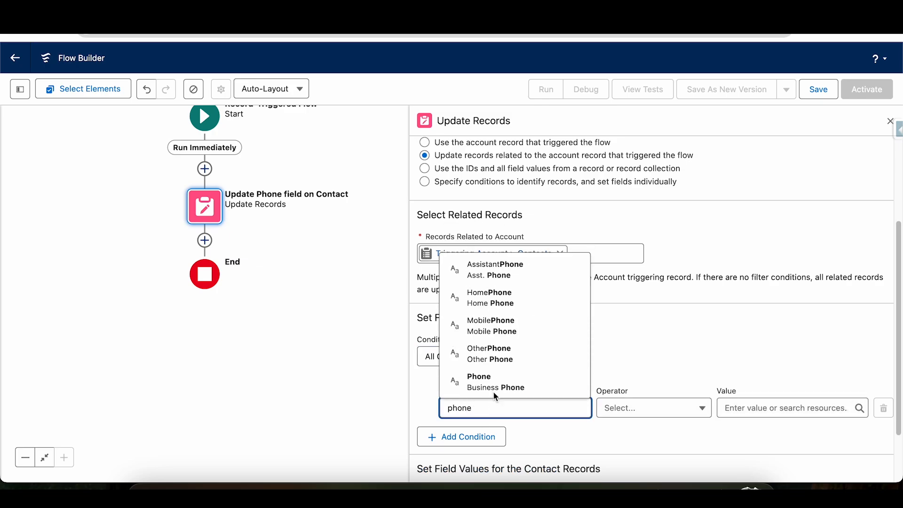
{"action": "left_click", "coordinate": [499, 387]}
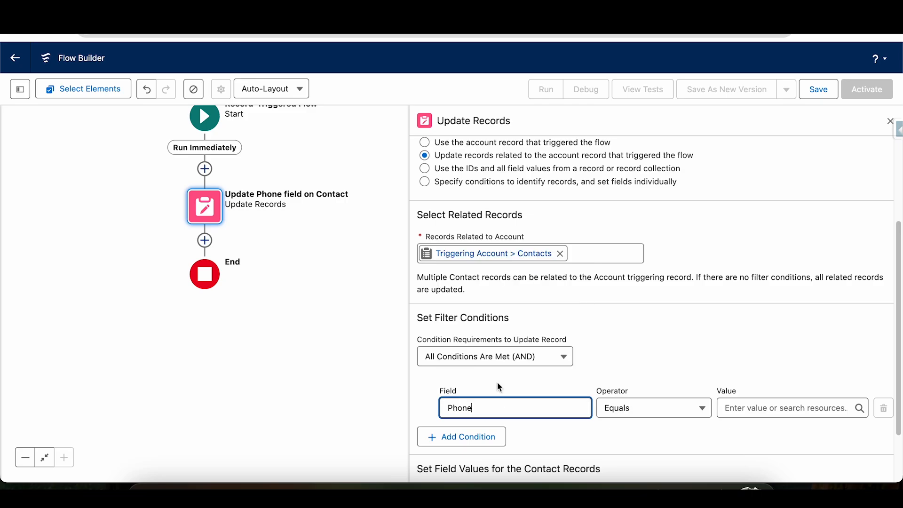
{"action": "left_click", "coordinate": [653, 409]}
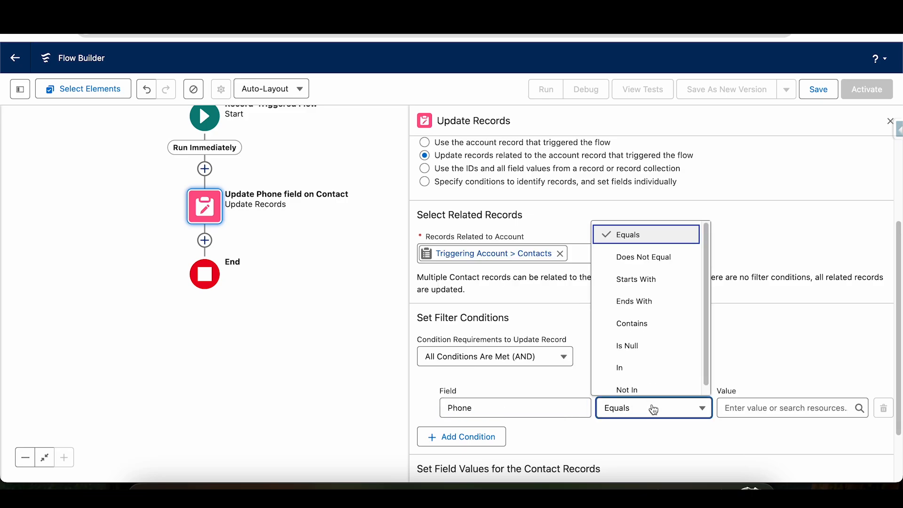
{"action": "left_click", "coordinate": [652, 344]}
{"action": "left_click", "coordinate": [759, 405]}
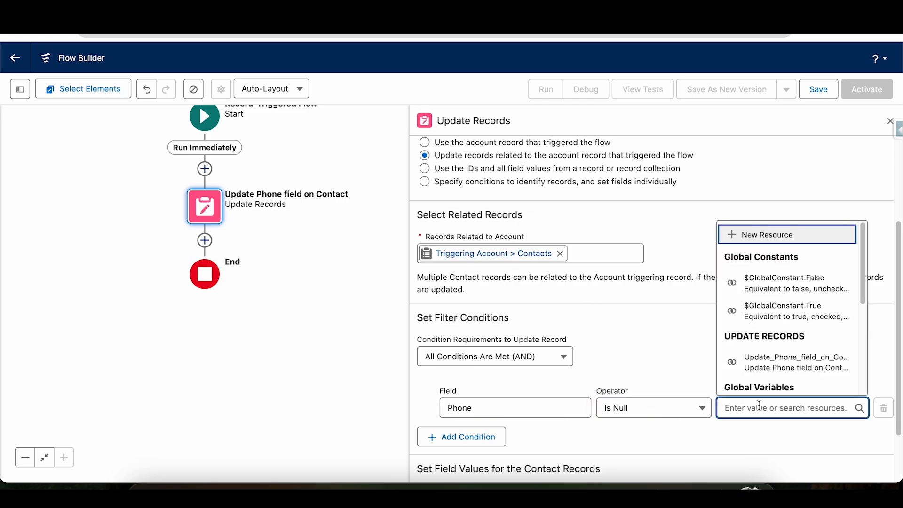
{"action": "type", "text": "fal"}
{"action": "left_click", "coordinate": [780, 378]}
Set the contact records' Phone field to the triggering account's phone, {!$Record.Phone}.
{"action": "scroll", "coordinate": [720, 228], "scroll_direction": "down", "scroll_amount": 2}
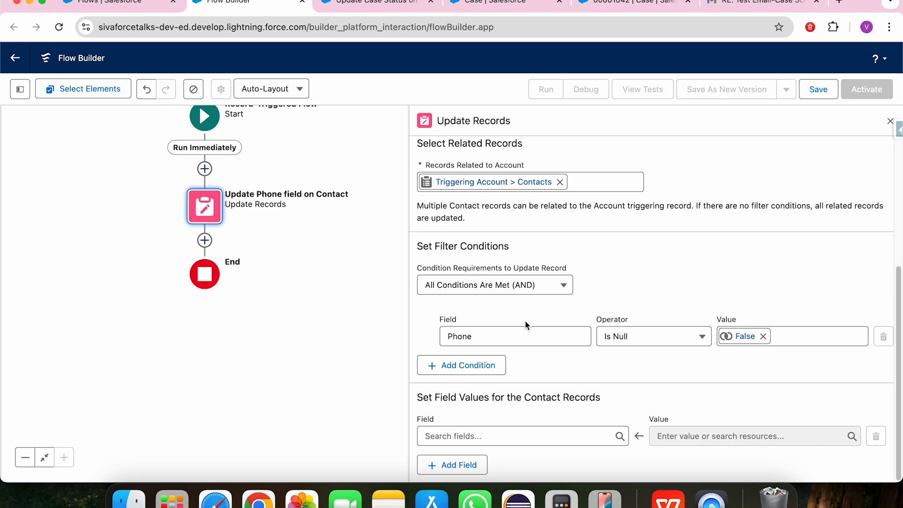
{"action": "left_click", "coordinate": [504, 436]}
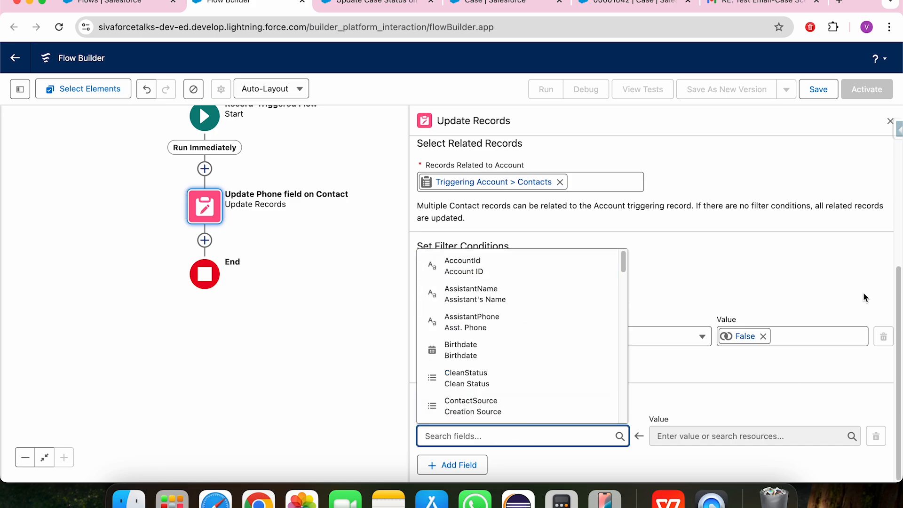
{"action": "left_click_drag", "start_coordinate": [899, 281], "coordinate": [899, 320]}
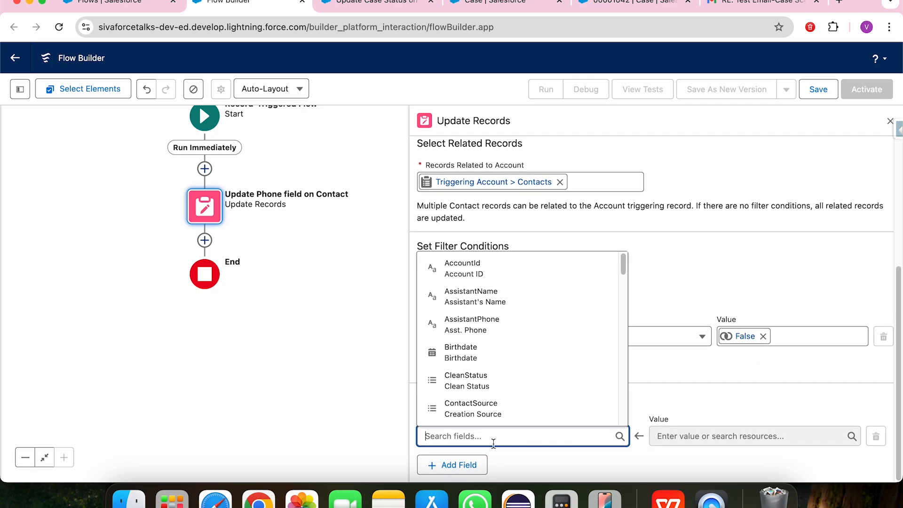
{"action": "type", "text": "phone"}
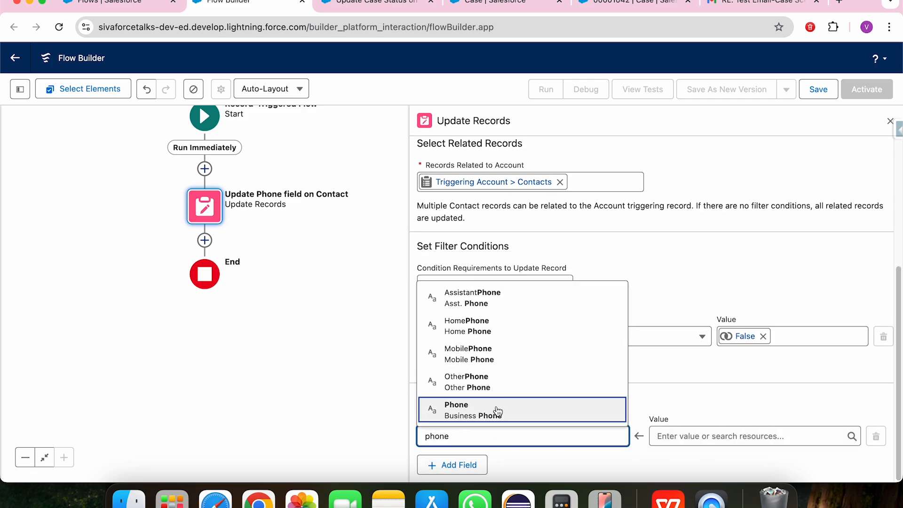
{"action": "left_click", "coordinate": [498, 409]}
{"action": "left_click", "coordinate": [722, 440]}
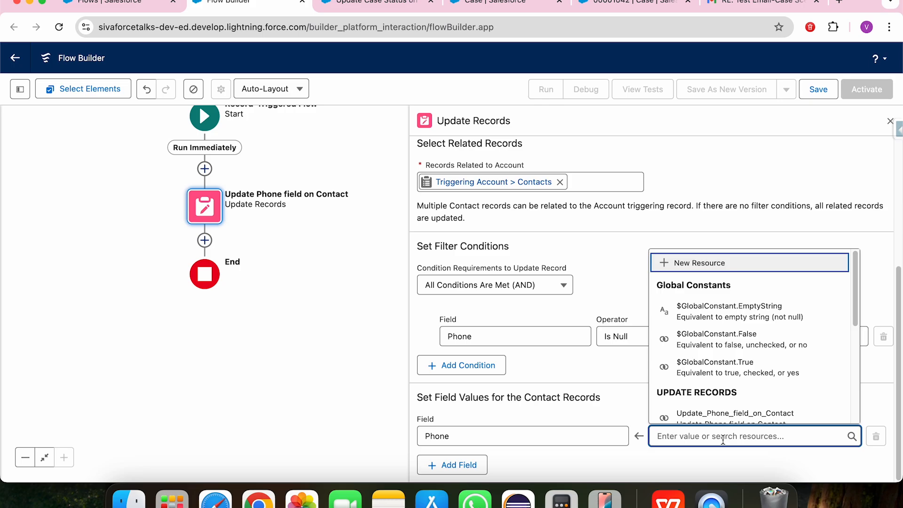
{"action": "type", "text": "$rec"}
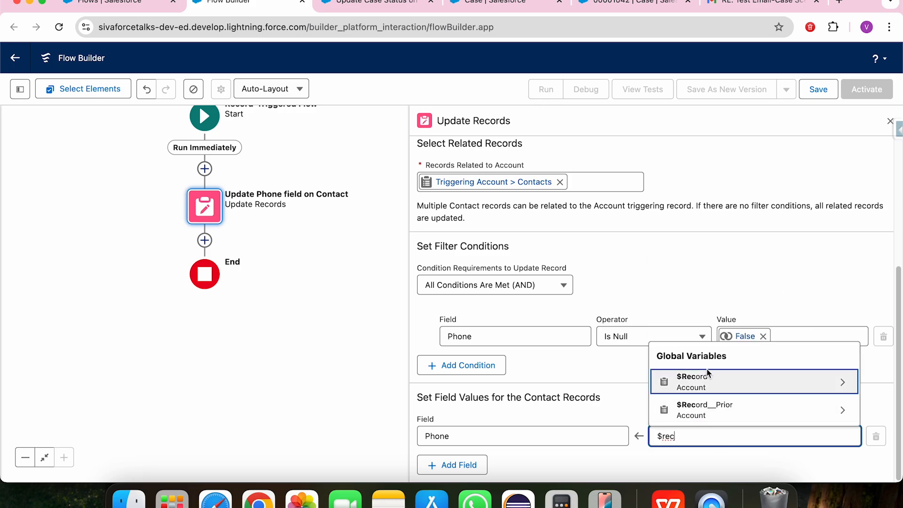
{"action": "left_click", "coordinate": [705, 381]}
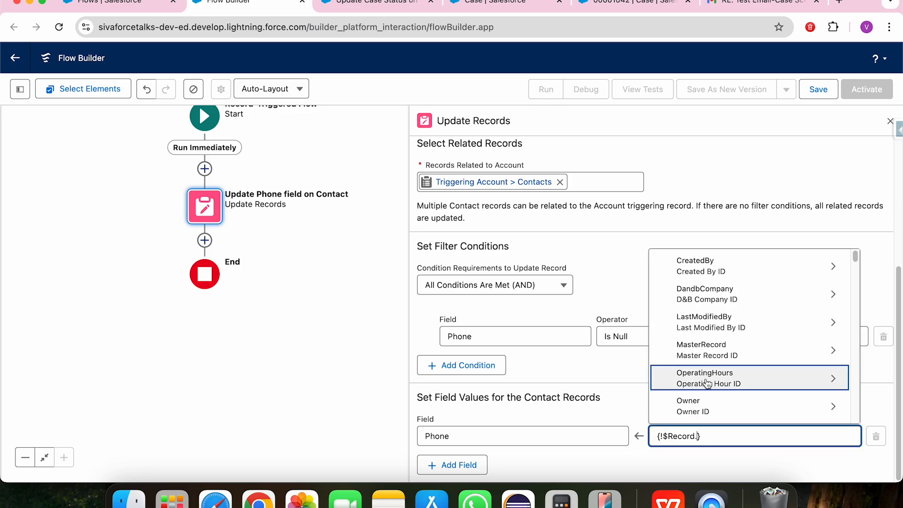
{"action": "type", "text": "phone"}
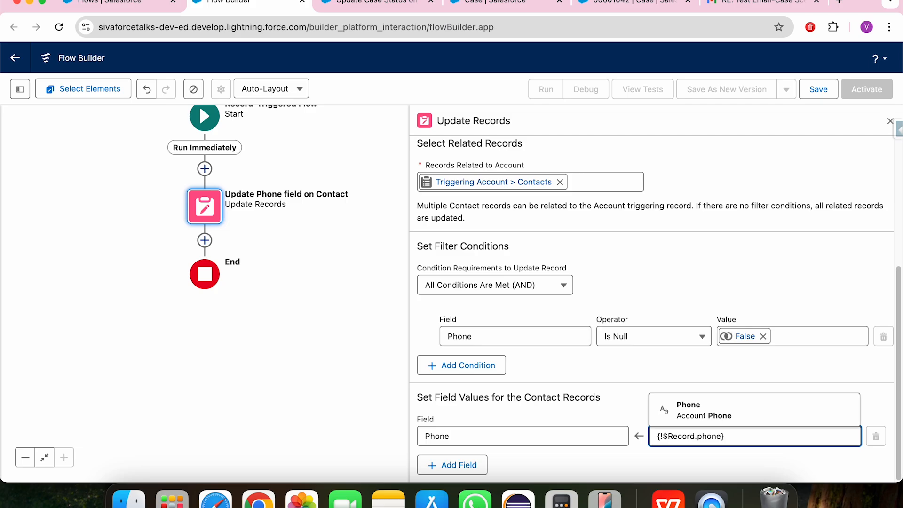
{"action": "left_click", "coordinate": [700, 376]}
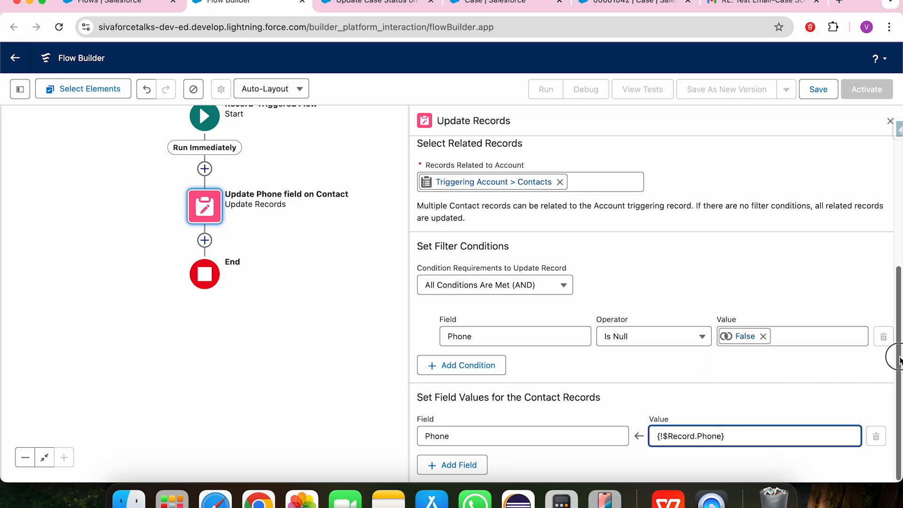
Save the flow with the label "Update Account Phone on Contact", let its API name fill in from the label, and activate it.
{"action": "left_click_drag", "start_coordinate": [899, 356], "coordinate": [898, 212]}
{"action": "left_click", "coordinate": [826, 94]}
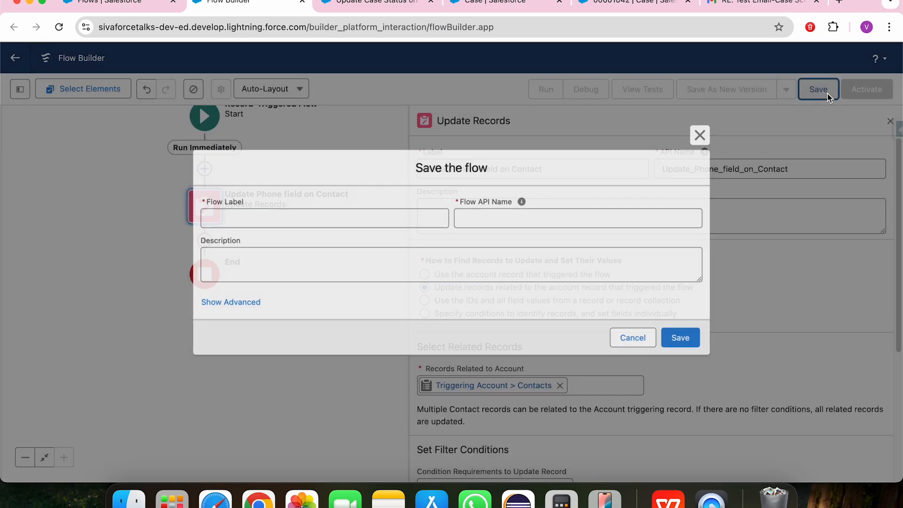
{"action": "left_click", "coordinate": [349, 221]}
{"action": "type", "text": "Upda"}
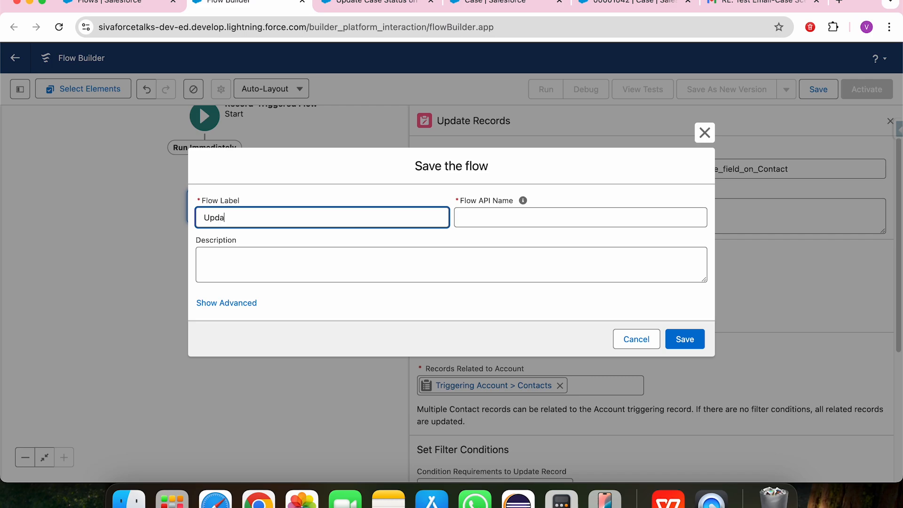
{"action": "type", "text": "te Account Phone on Contact"}
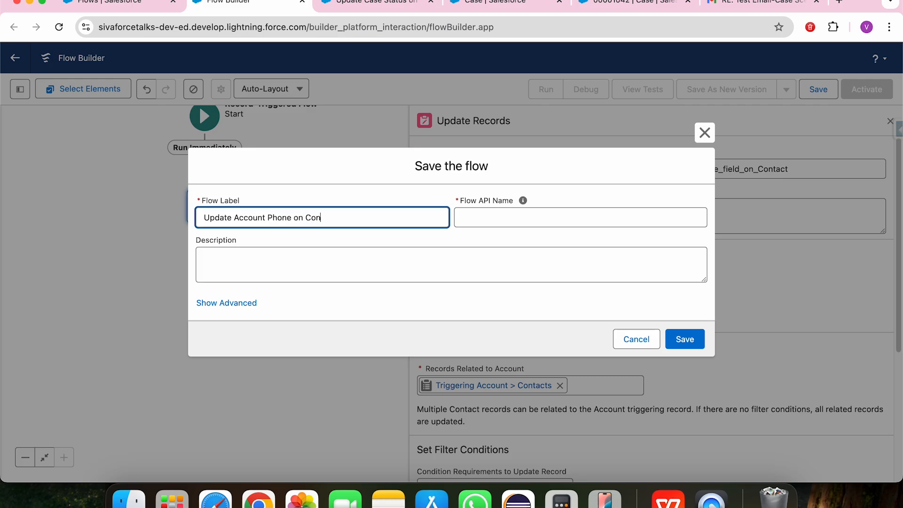
{"action": "key", "text": "Tab"}
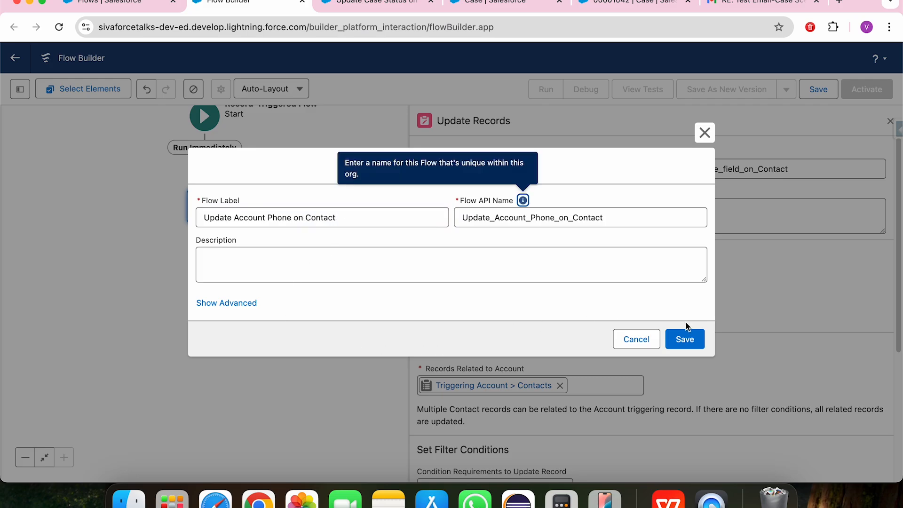
{"action": "left_click", "coordinate": [688, 338]}
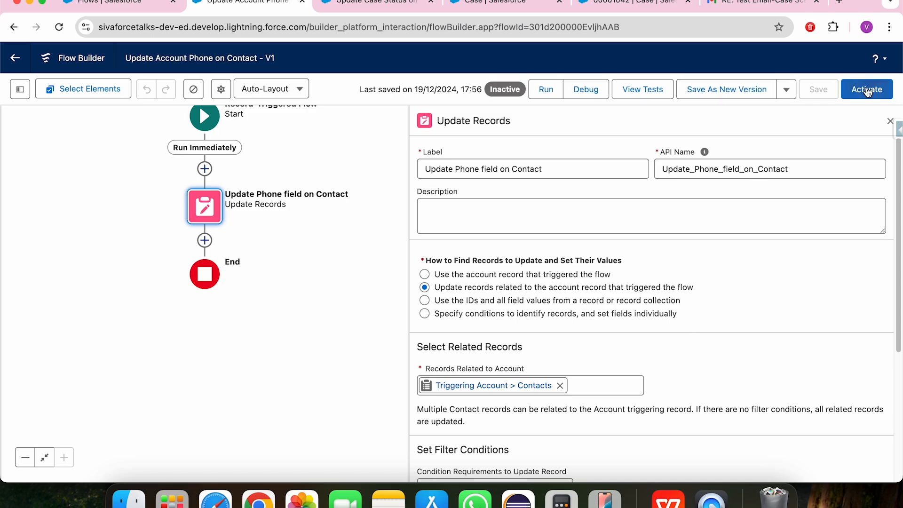
{"action": "left_click", "coordinate": [867, 91]}
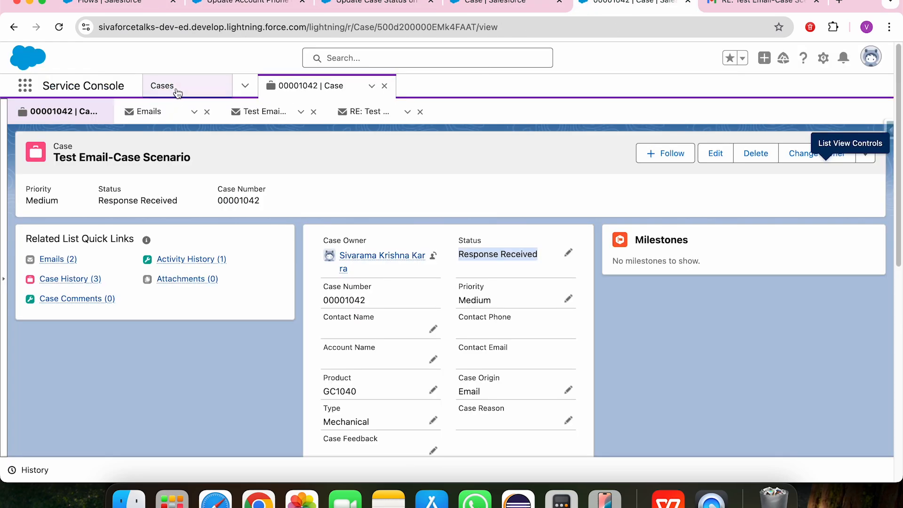
In the Service Console, close the open case and show the details of the Express Logistics and Transport account.
{"action": "left_click", "coordinate": [384, 85]}
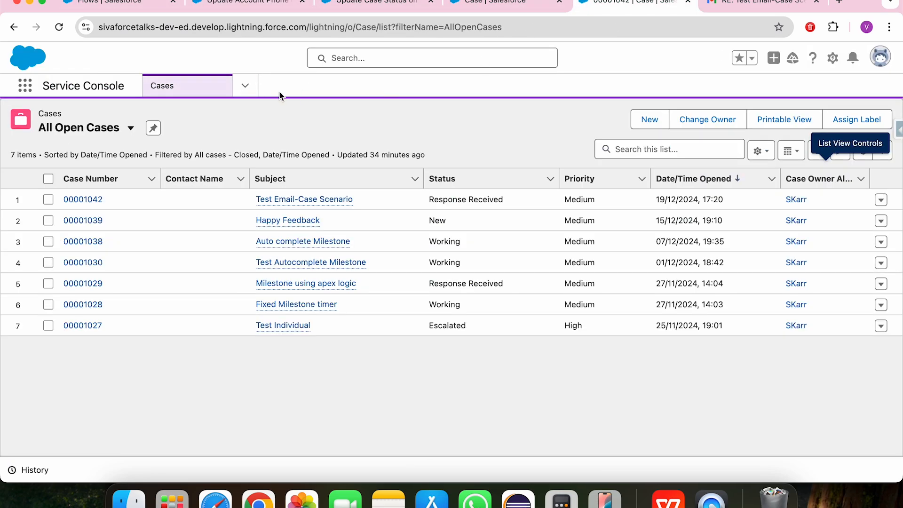
{"action": "left_click", "coordinate": [245, 85]}
{"action": "left_click", "coordinate": [200, 170]}
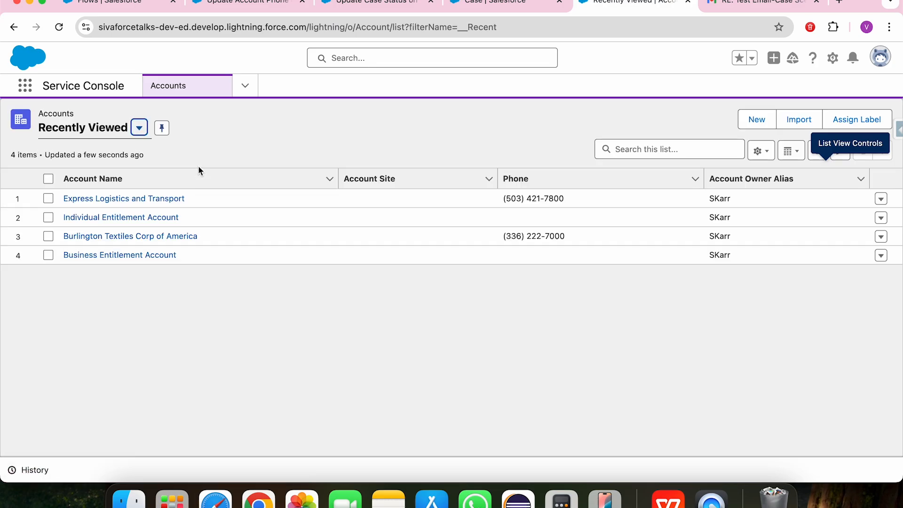
{"action": "left_click", "coordinate": [127, 198]}
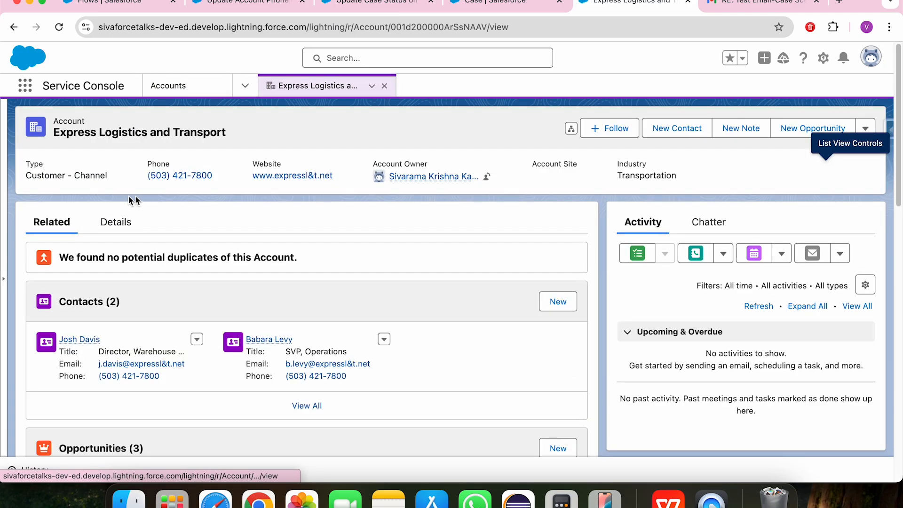
{"action": "left_click", "coordinate": [115, 226]}
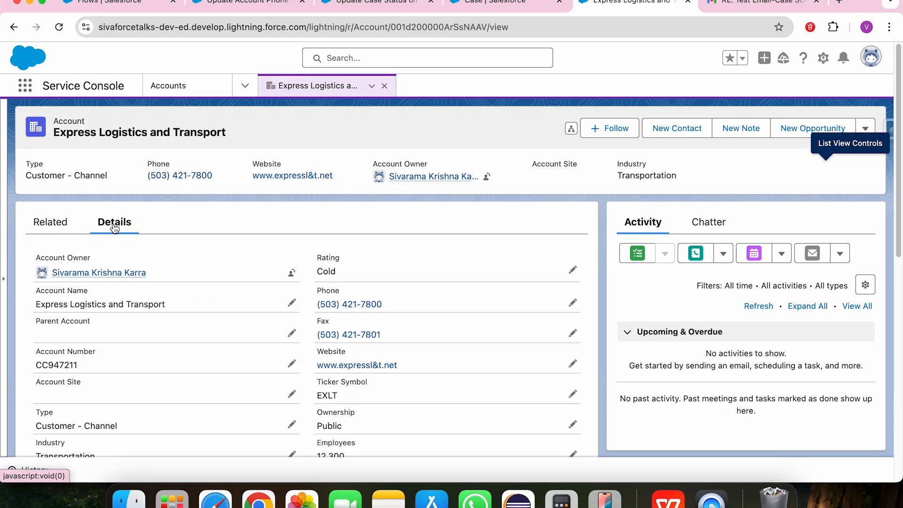
Open both related contacts of the Express Logistics and Transport account, the Warehouse Mgmt director and the SVP of Operations.
{"action": "left_click", "coordinate": [72, 226]}
{"action": "left_click", "coordinate": [80, 341]}
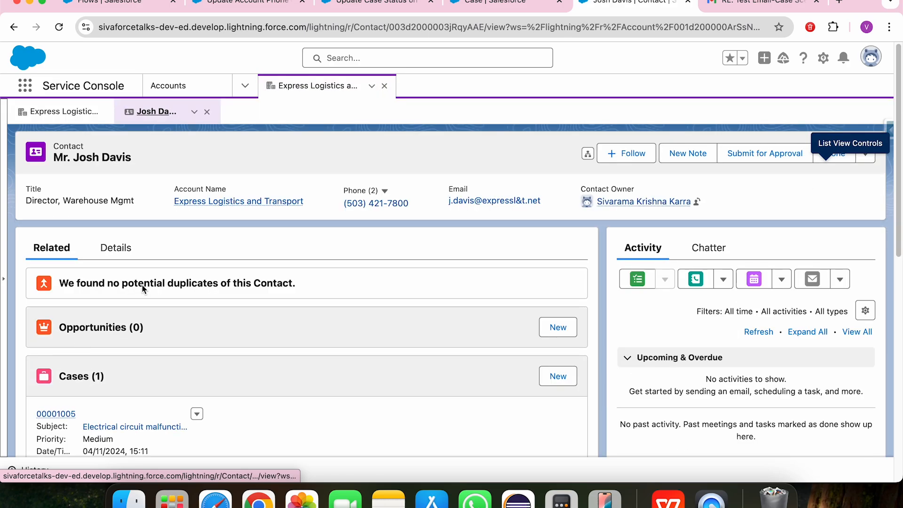
{"action": "left_click", "coordinate": [61, 113]}
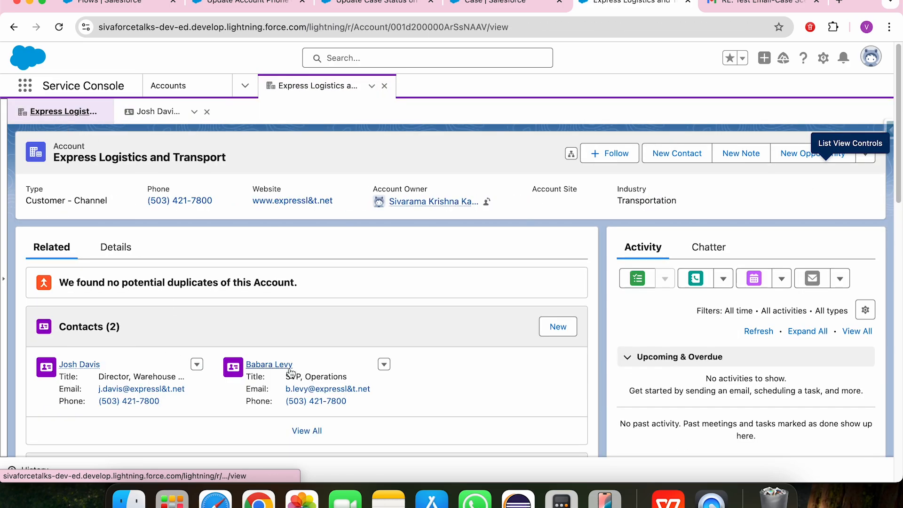
{"action": "left_click", "coordinate": [272, 364]}
Clear the Phone field on the Warehouse Mgmt director's contact record and save the change.
{"action": "left_click", "coordinate": [148, 113]}
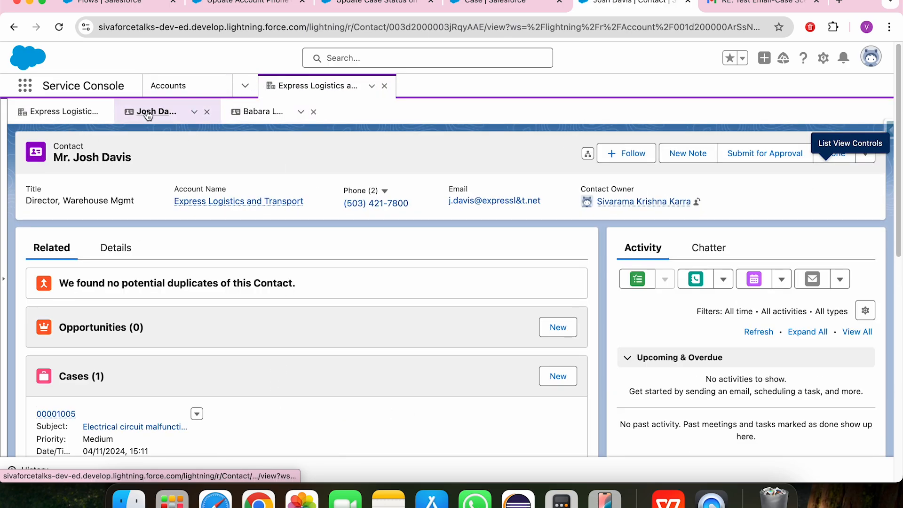
{"action": "left_click", "coordinate": [117, 249]}
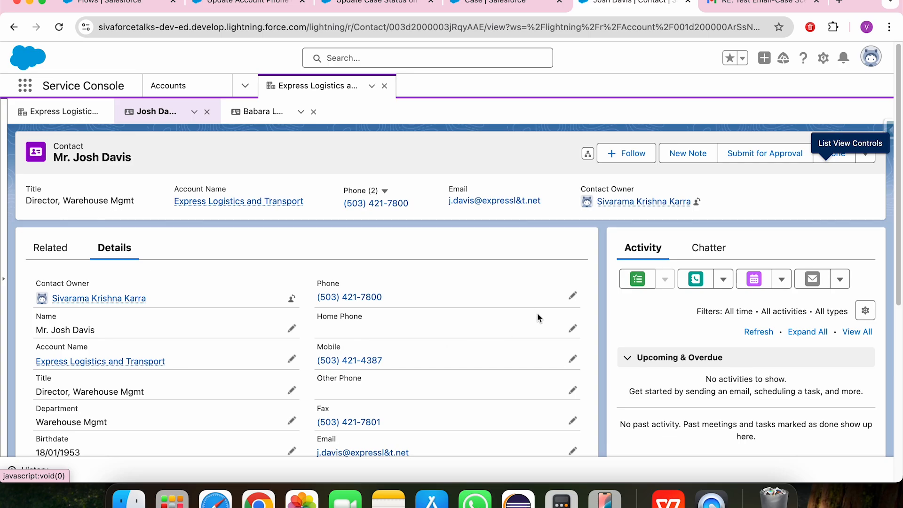
{"action": "left_click", "coordinate": [572, 295]}
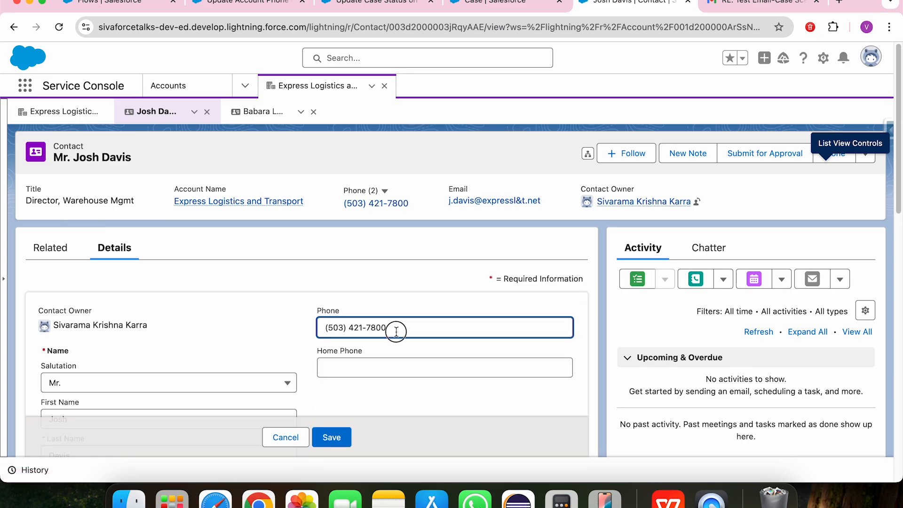
{"action": "left_click_drag", "start_coordinate": [397, 329], "coordinate": [314, 336]}
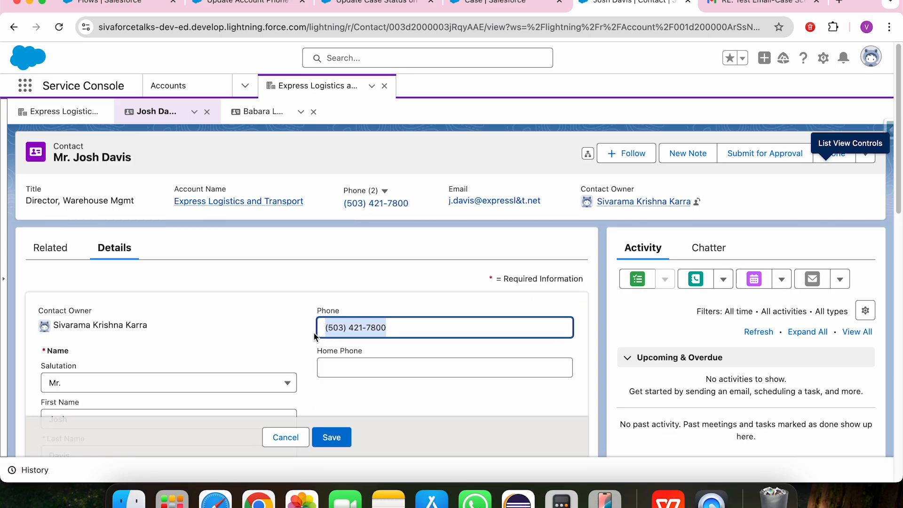
{"action": "key", "text": "BackSpace"}
{"action": "left_click", "coordinate": [339, 437]}
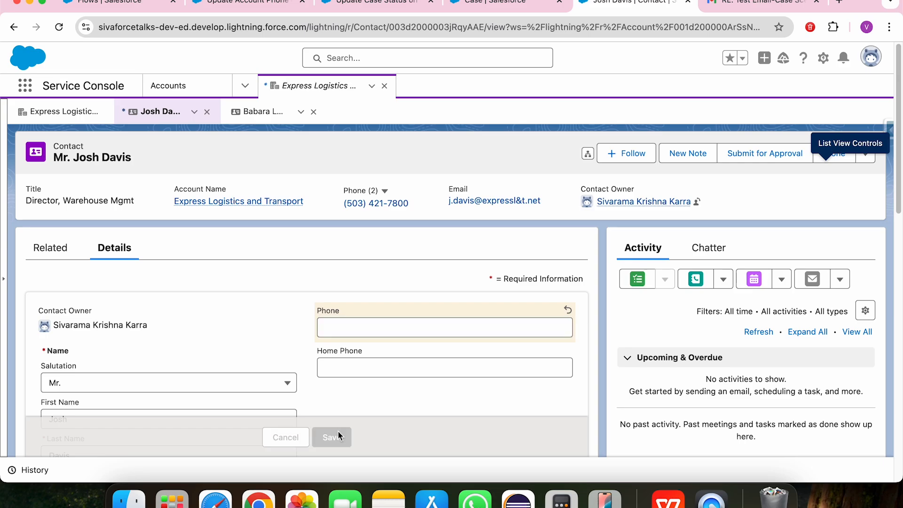
Check the Phone field in the details of the SVP, Operations contact.
{"action": "left_click", "coordinate": [246, 121]}
{"action": "left_click", "coordinate": [120, 258]}
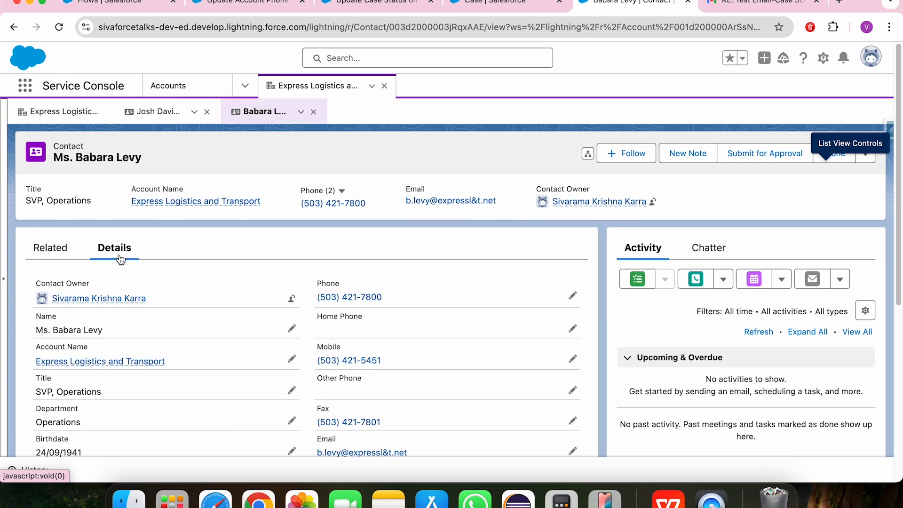
{"action": "left_click_drag", "start_coordinate": [389, 299], "coordinate": [318, 298]}
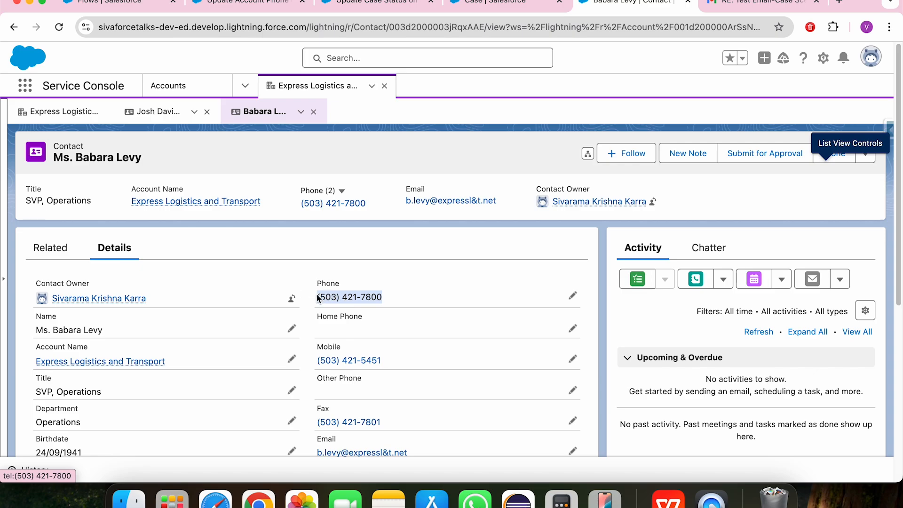
Change the last digit of the Express Logistics and Transport account's Phone to 5 and save the record.
{"action": "left_click", "coordinate": [51, 111]}
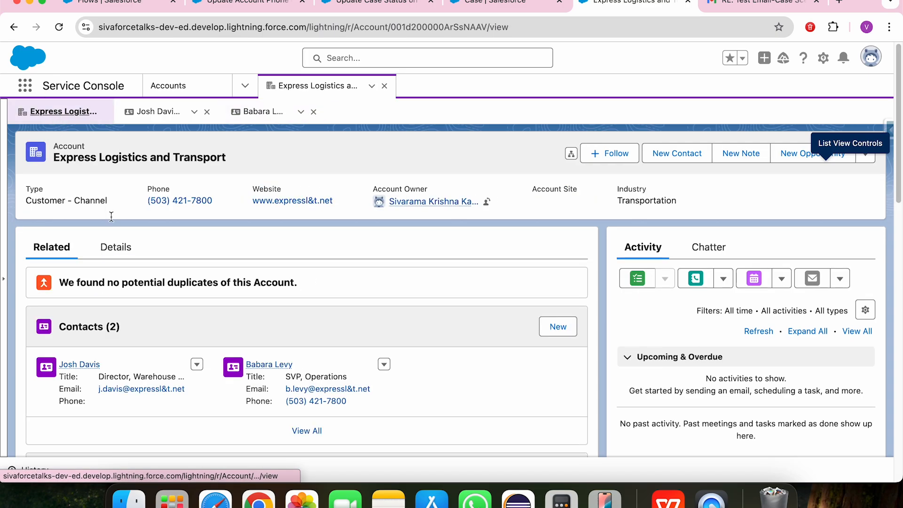
{"action": "left_click", "coordinate": [120, 249]}
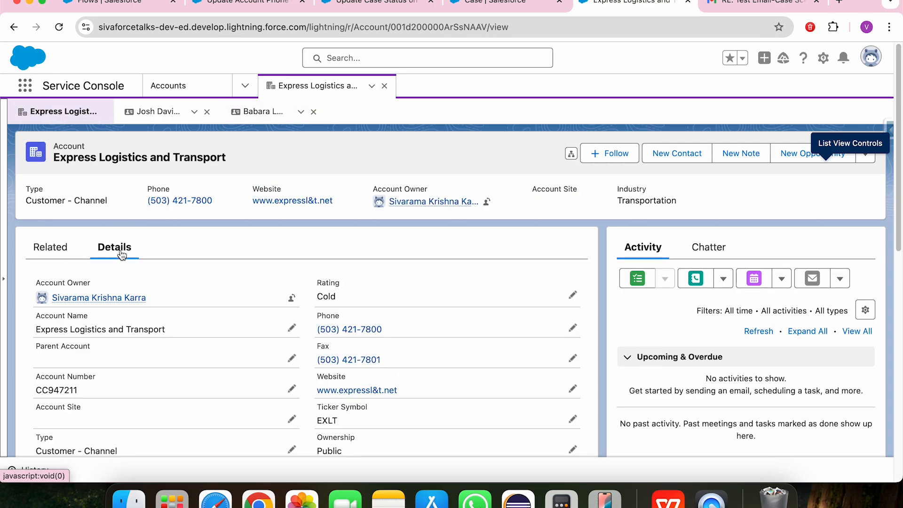
{"action": "left_click", "coordinate": [573, 327]}
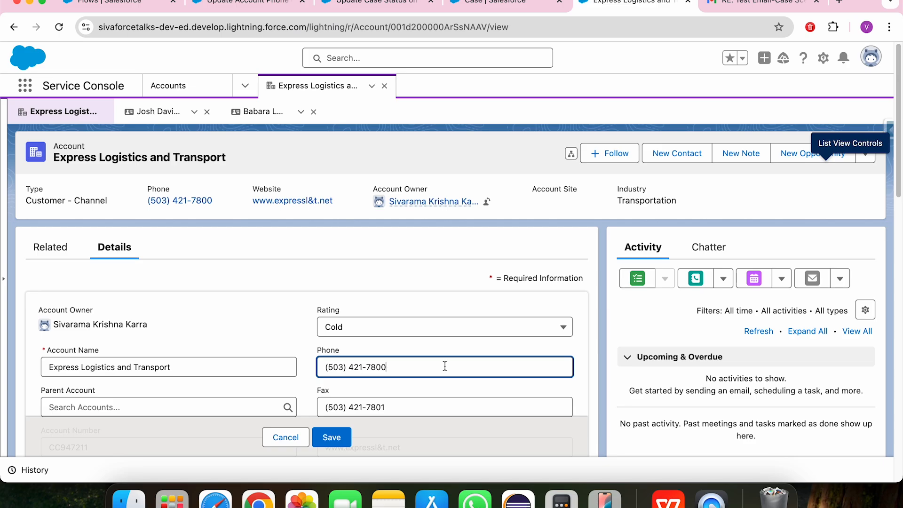
{"action": "key", "text": "BackSpace"}
{"action": "type", "text": "5"}
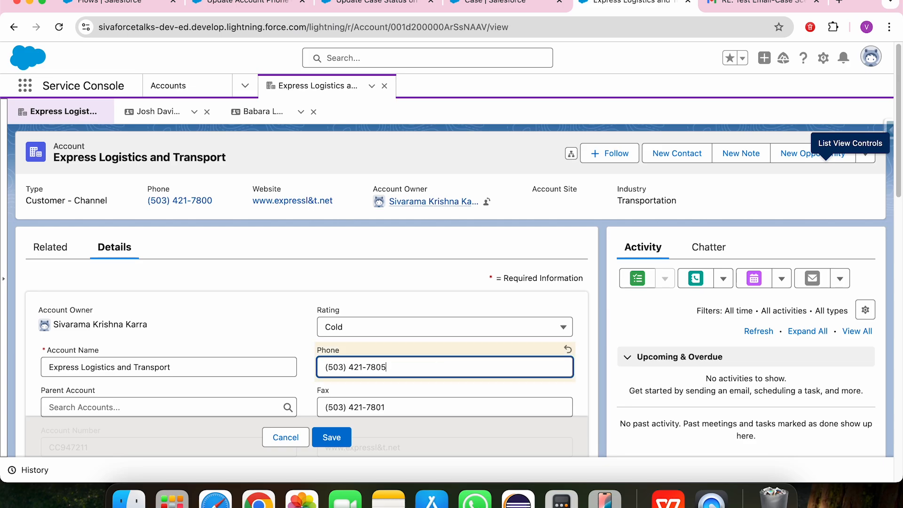
{"action": "left_click", "coordinate": [332, 438]}
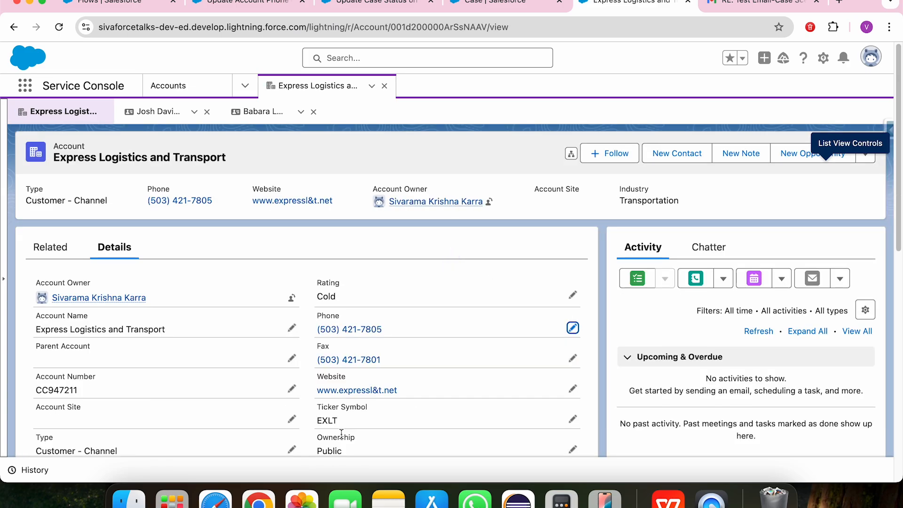
Compare the Phone fields of the account's two contacts and copy the phone number of the SVP, Operations contact.
{"action": "left_click", "coordinate": [166, 113]}
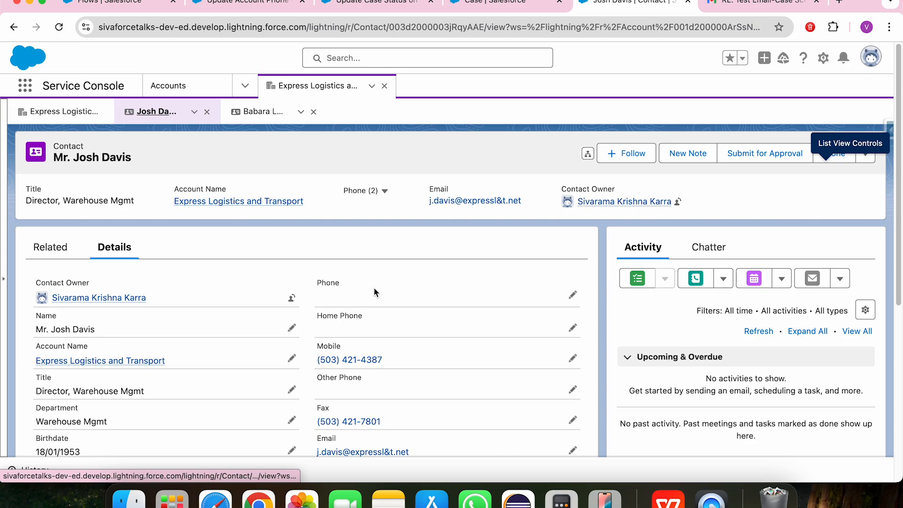
{"action": "left_click", "coordinate": [256, 113]}
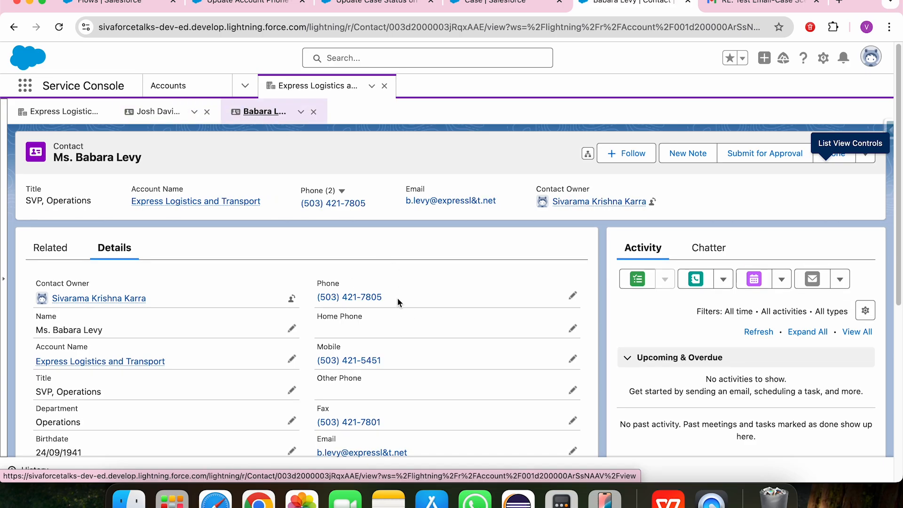
{"action": "left_click_drag", "start_coordinate": [392, 299], "coordinate": [309, 289]}
{"action": "key", "text": "super+c"}
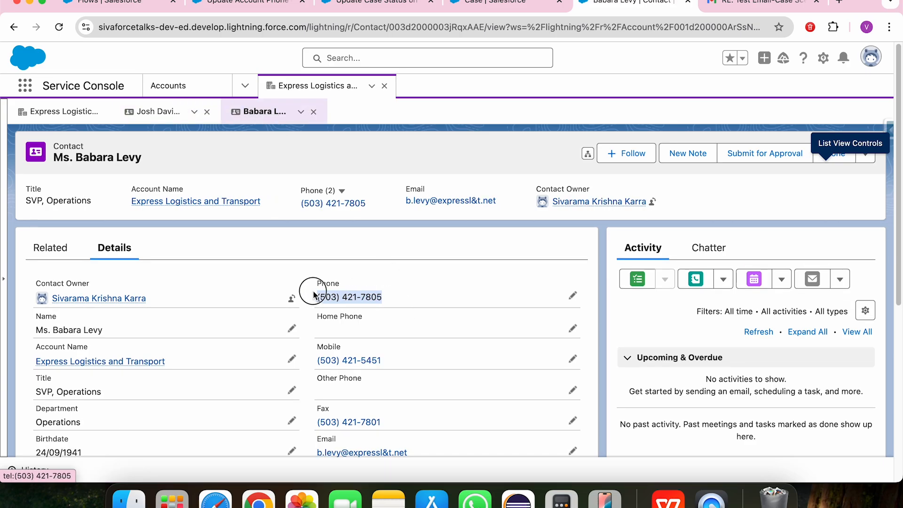
{"action": "left_click", "coordinate": [157, 114]}
{"action": "left_click", "coordinate": [278, 114]}
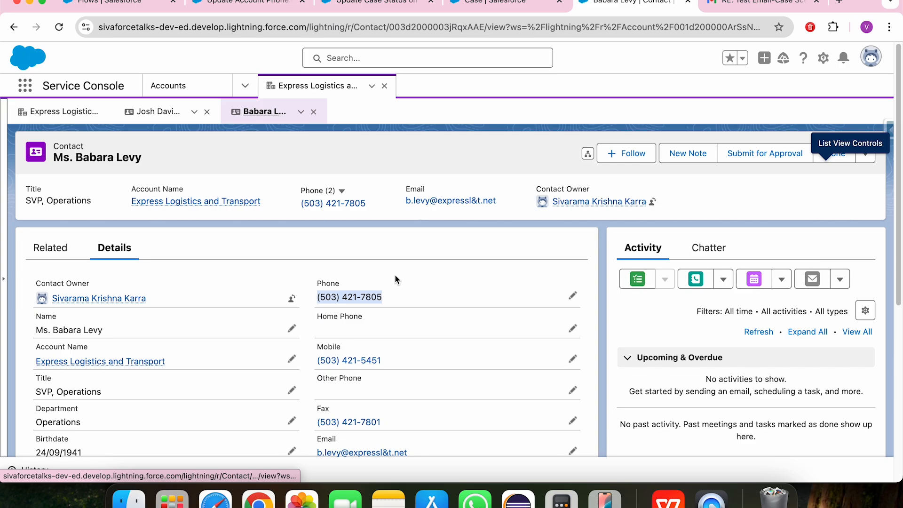
Paste the copied phone number into the Phone field of the Warehouse Mgmt director's contact record and save it.
{"action": "left_click", "coordinate": [152, 115]}
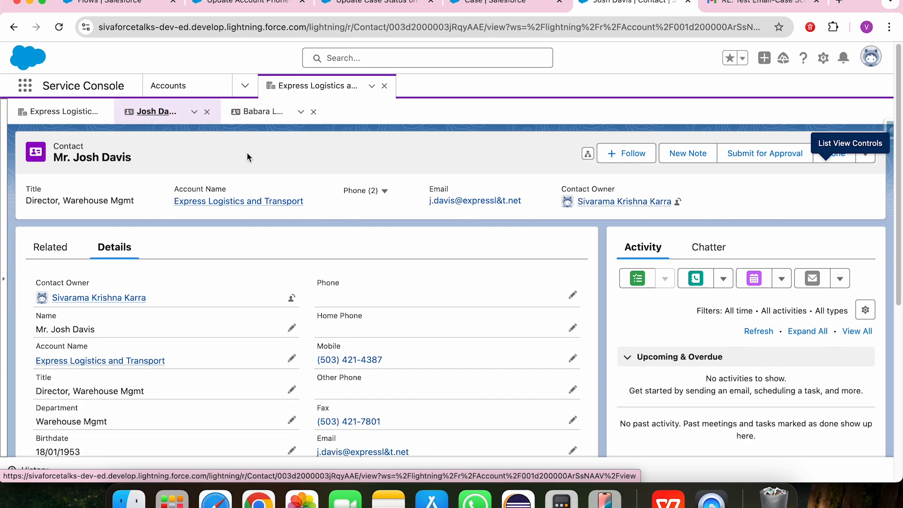
{"action": "left_click", "coordinate": [573, 295]}
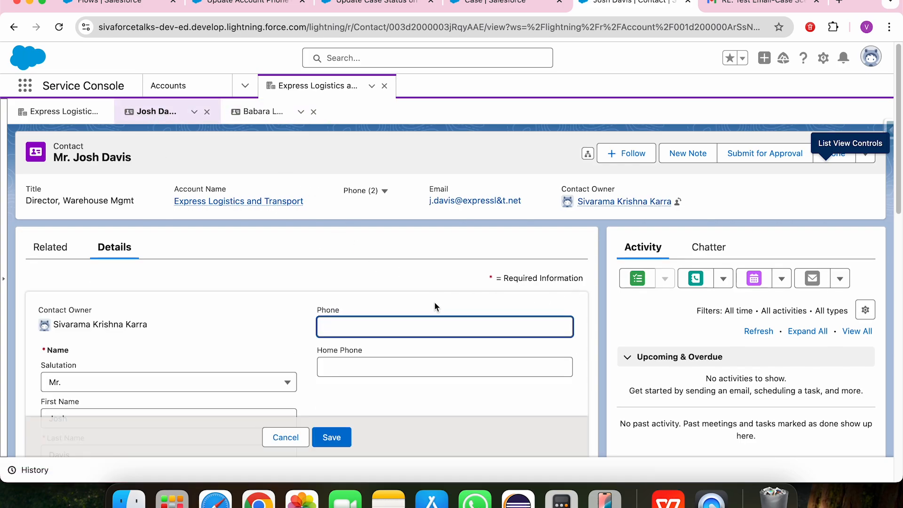
{"action": "key", "text": "super+v"}
{"action": "left_click", "coordinate": [332, 437]}
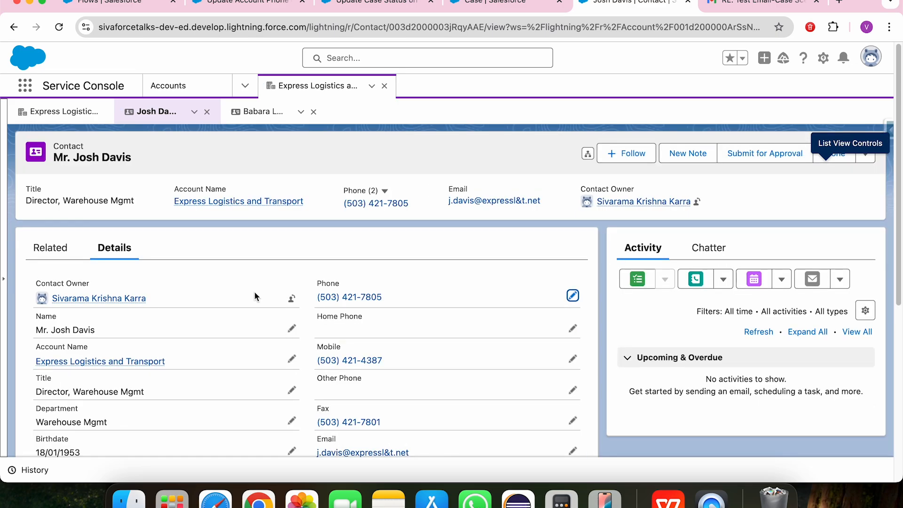
Change the last digit of the Express Logistics and Transport account's Phone to 6 and save the record.
{"action": "left_click", "coordinate": [70, 111]}
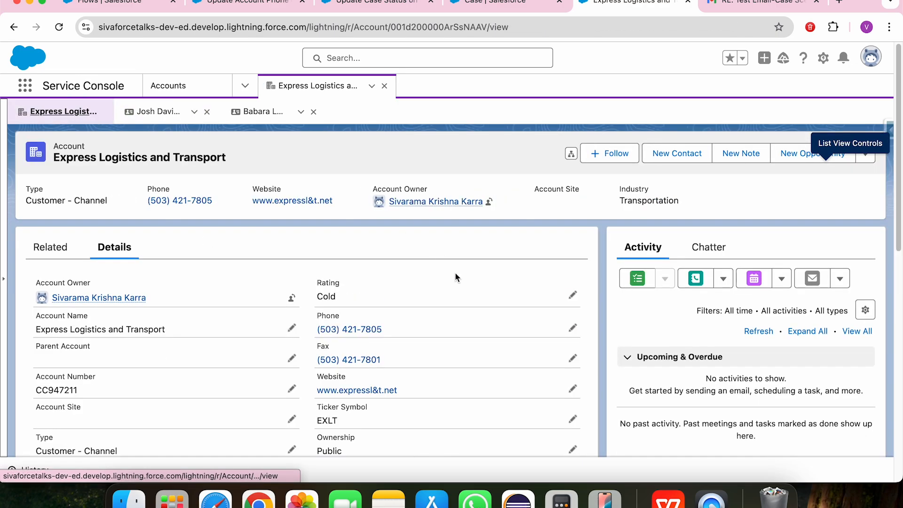
{"action": "left_click", "coordinate": [573, 331]}
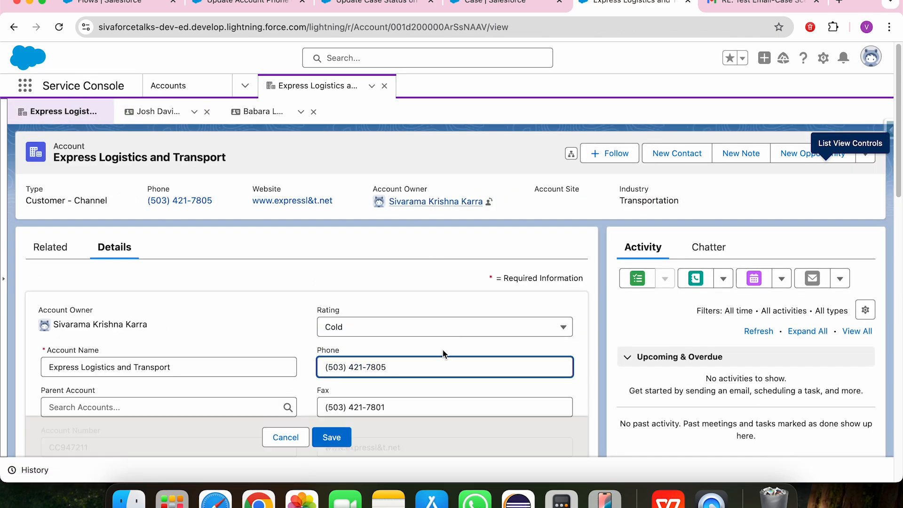
{"action": "key", "text": "BackSpace"}
{"action": "type", "text": "6"}
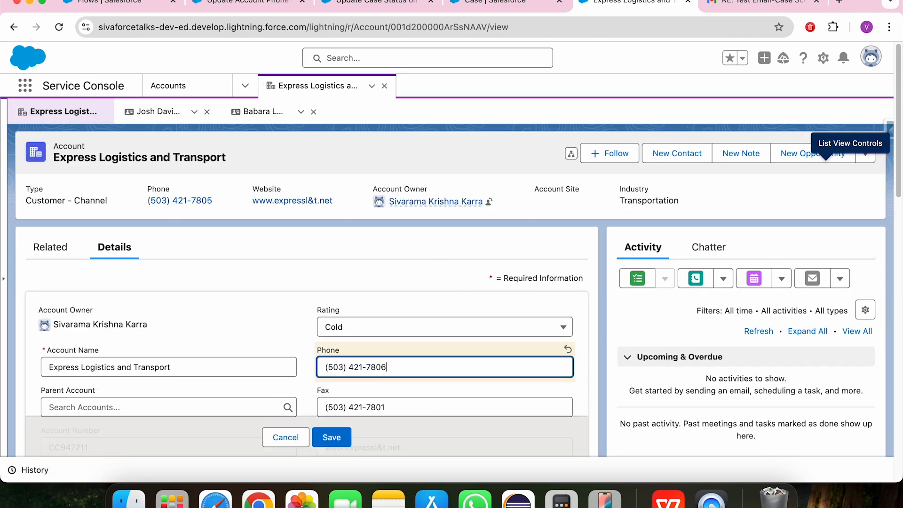
{"action": "left_click", "coordinate": [332, 439]}
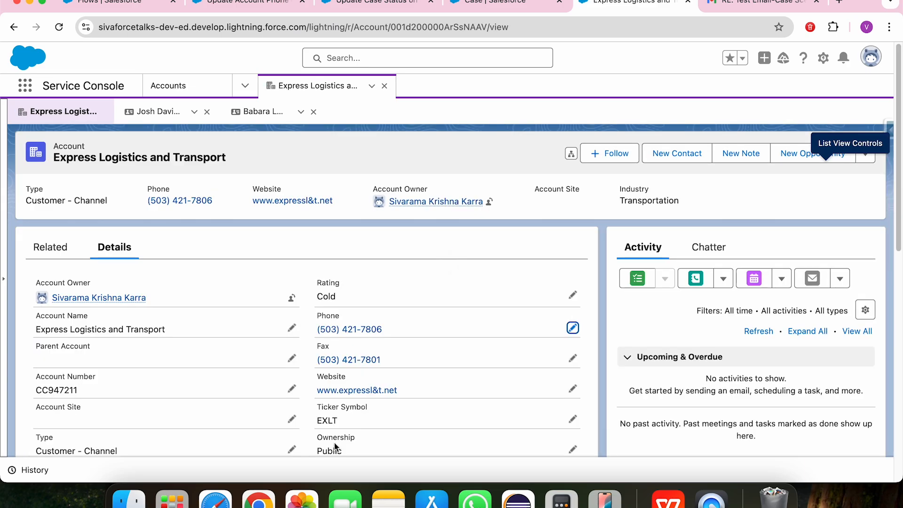
Check the Phone fields of the Warehouse Mgmt director and SVP, Operations contacts against the account's phone, and return to the account record.
{"action": "left_click", "coordinate": [178, 111]}
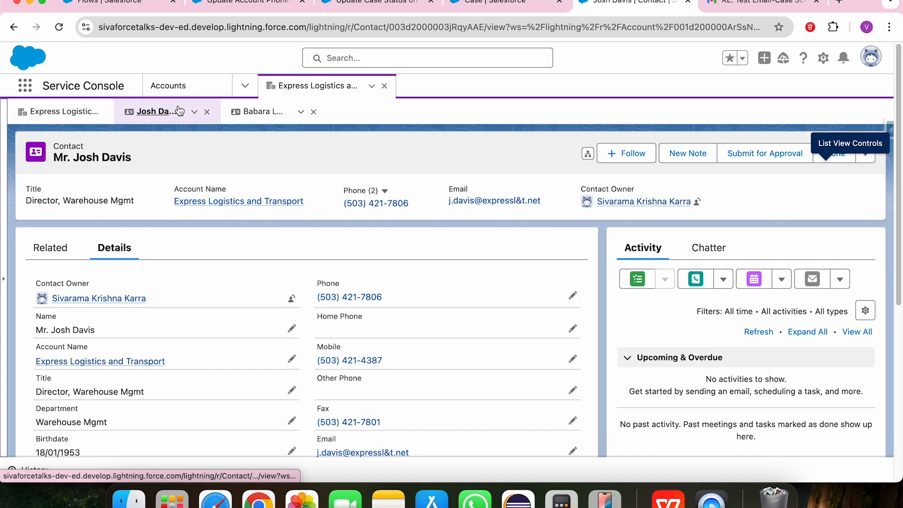
{"action": "left_click", "coordinate": [255, 112]}
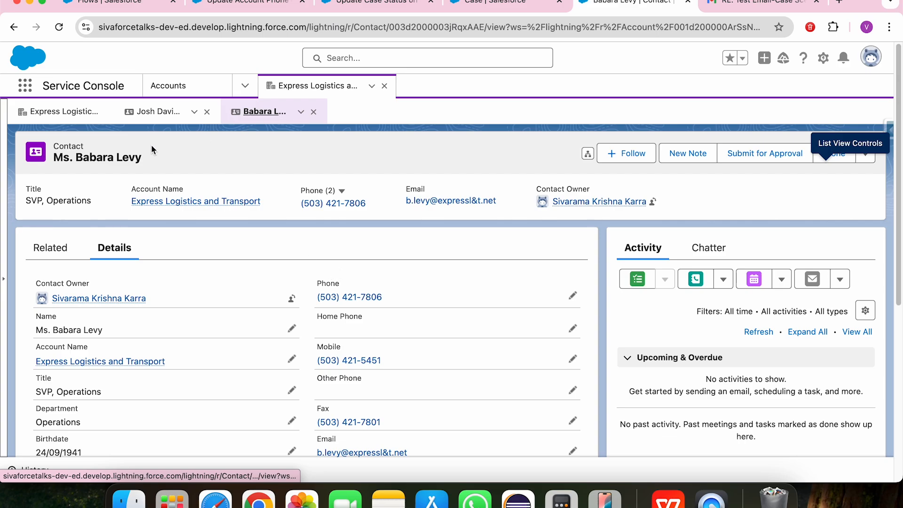
{"action": "left_click", "coordinate": [55, 116]}
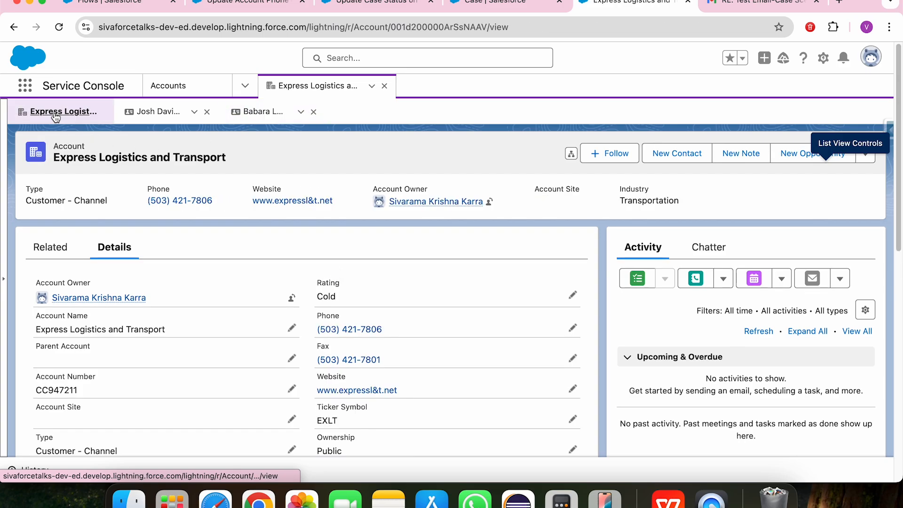
{"action": "key", "text": "super+grave"}
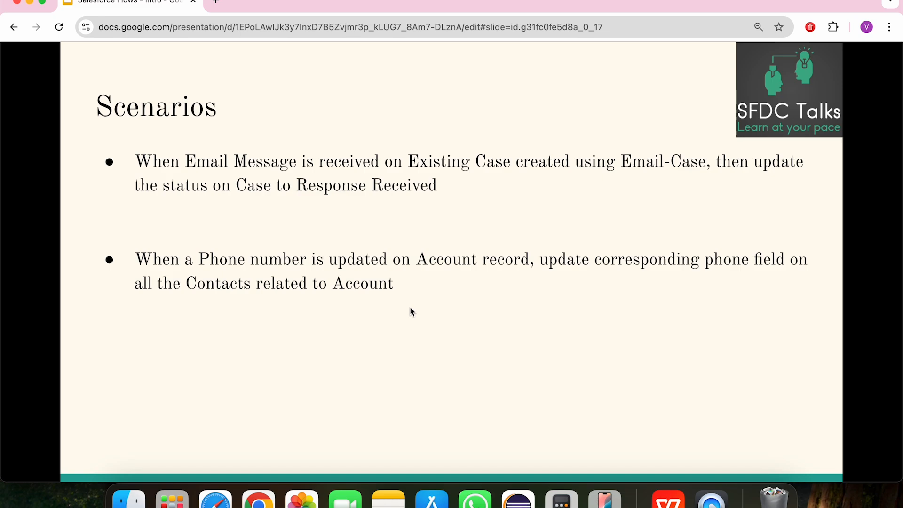
{"action": "key", "text": "Right"}
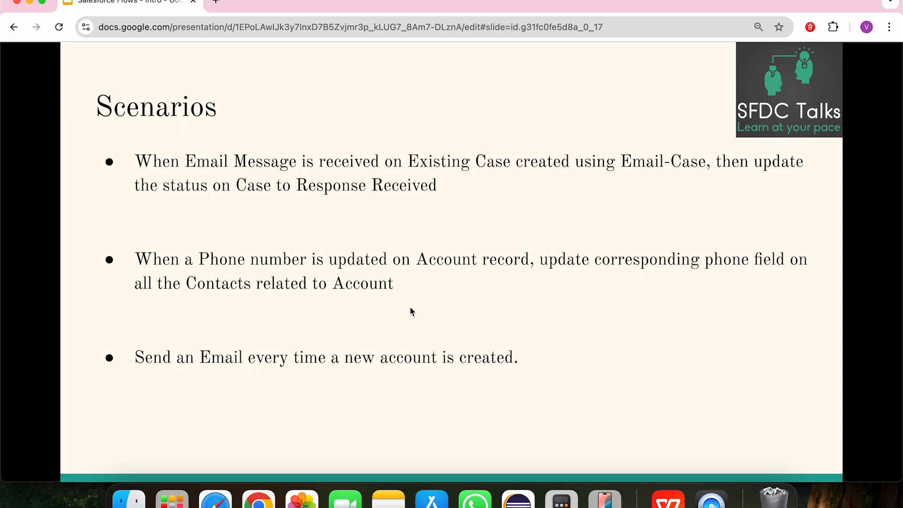
{"action": "key", "text": "Right"}
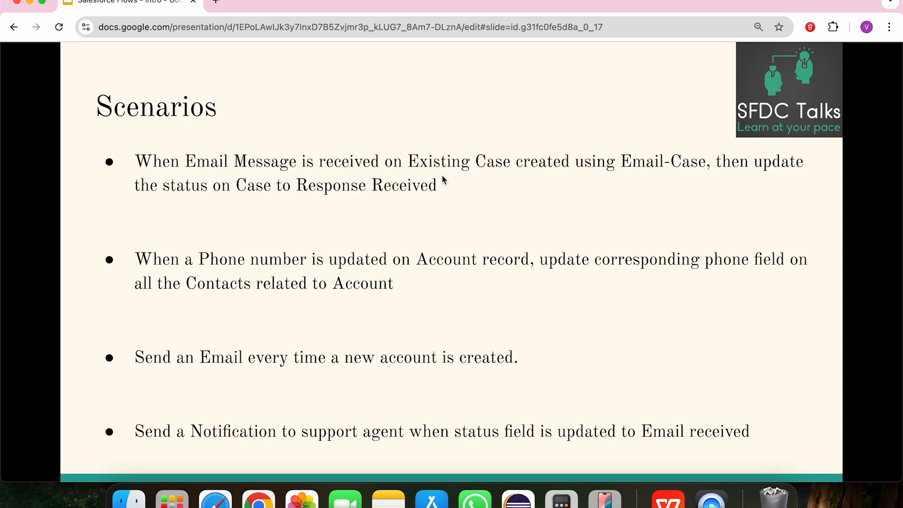
{"action": "key", "text": "Right"}
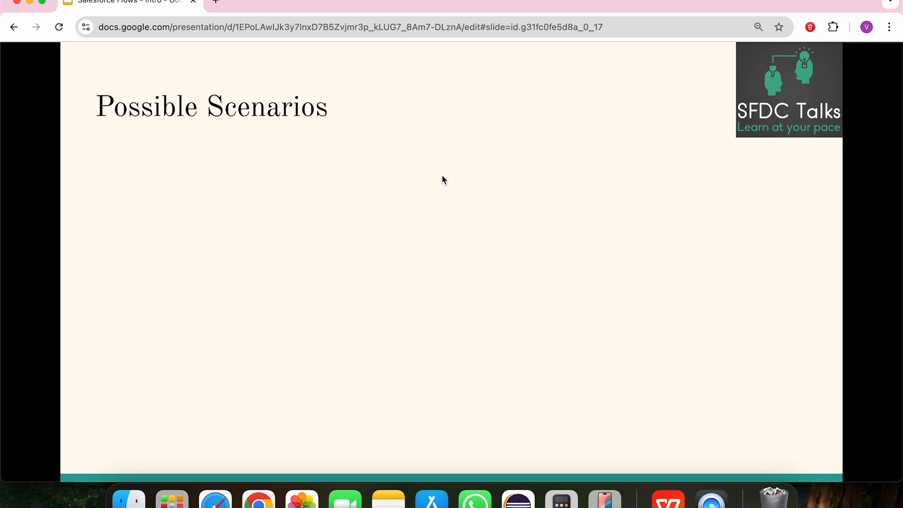
{"action": "key", "text": "Right"}
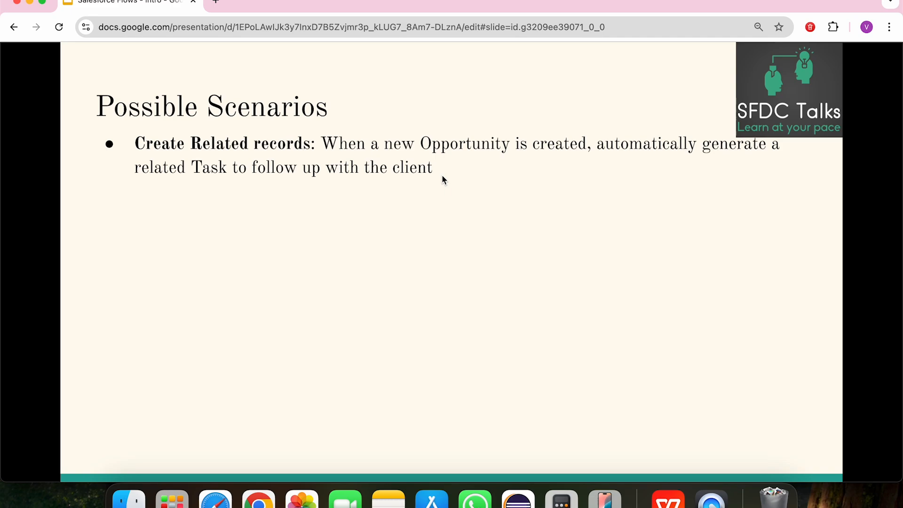
{"action": "key", "text": "Right"}
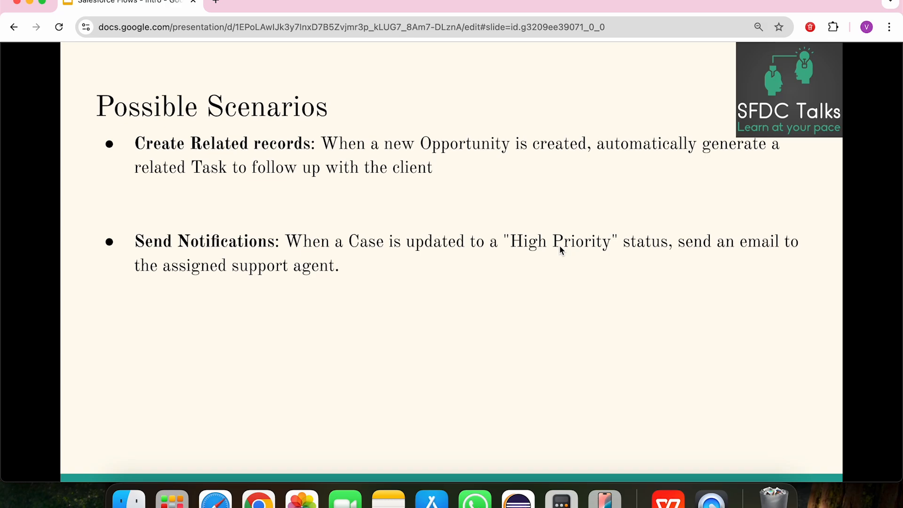
{"action": "left_click", "coordinate": [287, 280]}
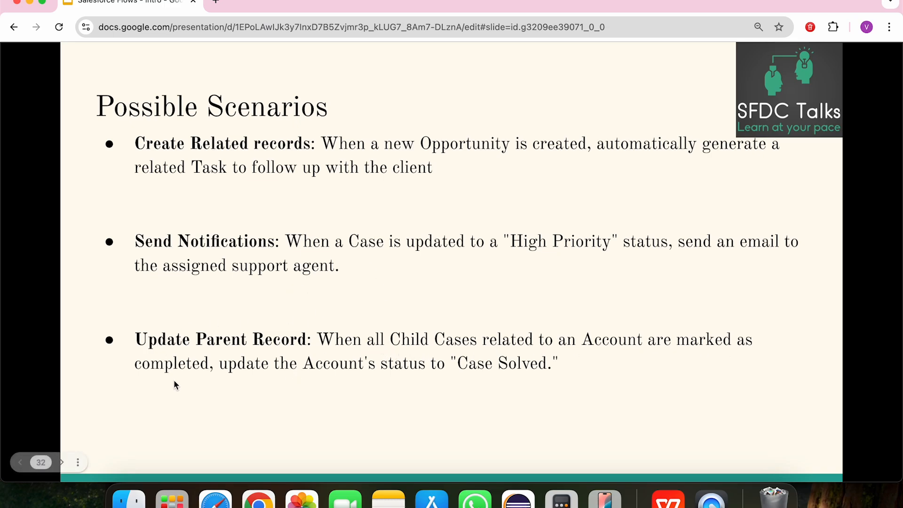
{"action": "left_click", "coordinate": [536, 366]}
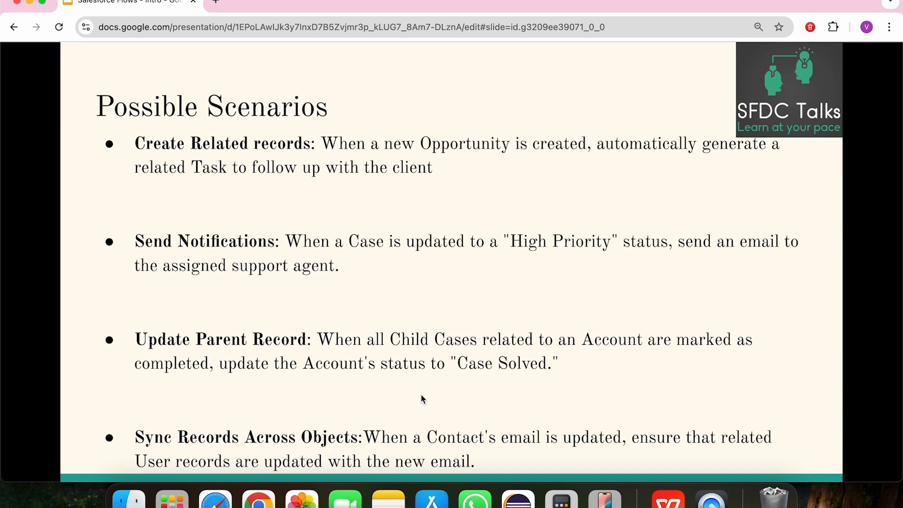
{"action": "key", "text": "Right"}
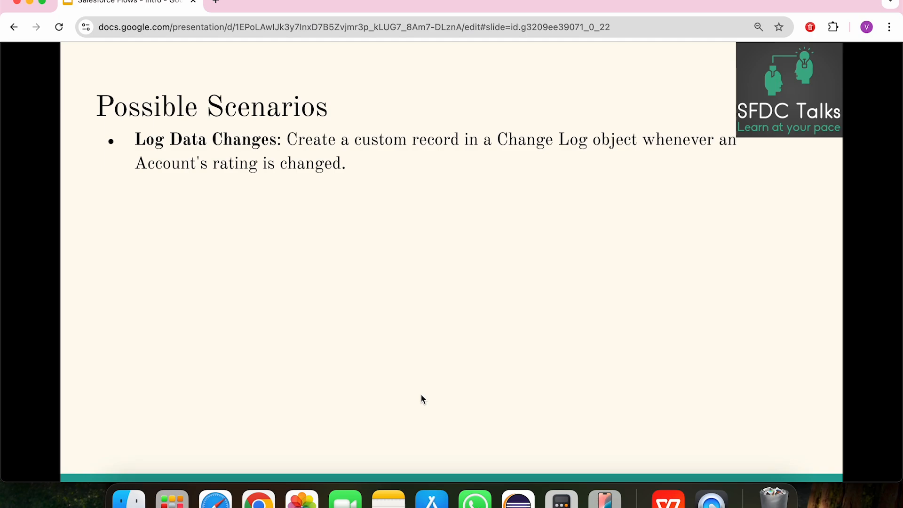
{"action": "key", "text": "Right"}
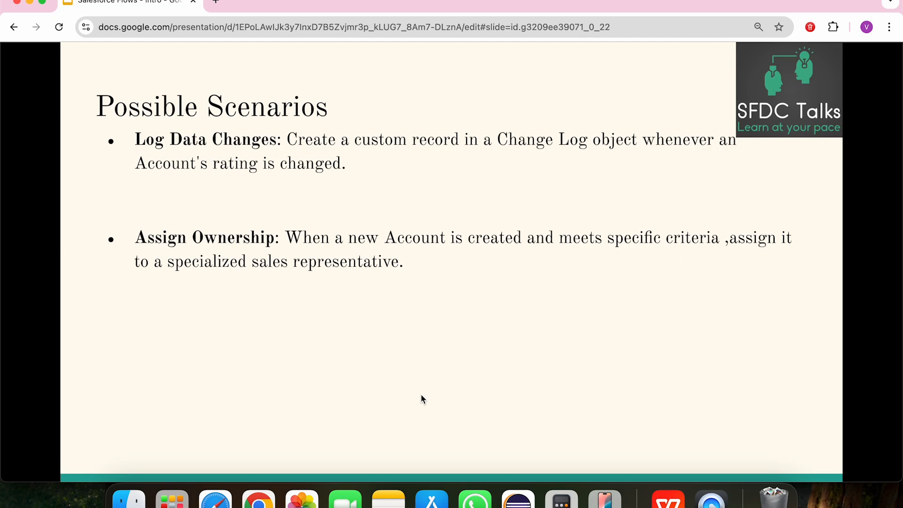
{"action": "key", "text": "Right"}
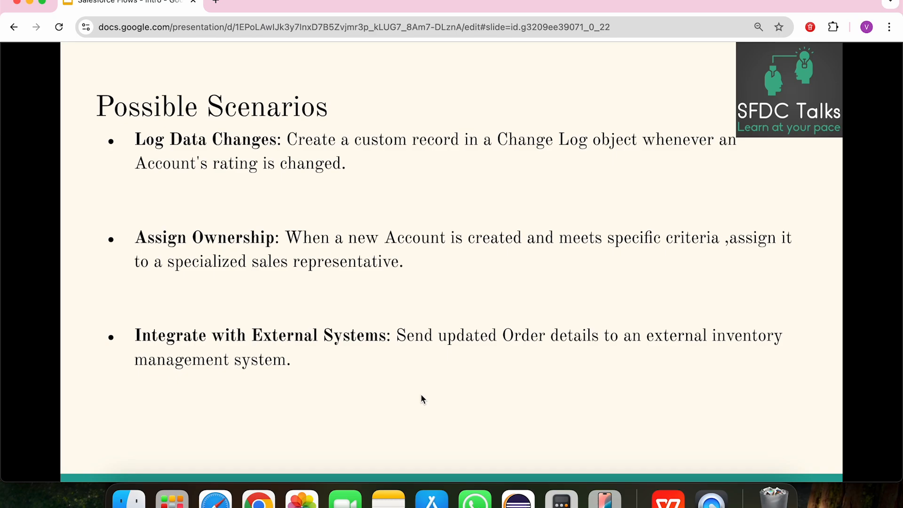
{"action": "left_click", "coordinate": [421, 399]}
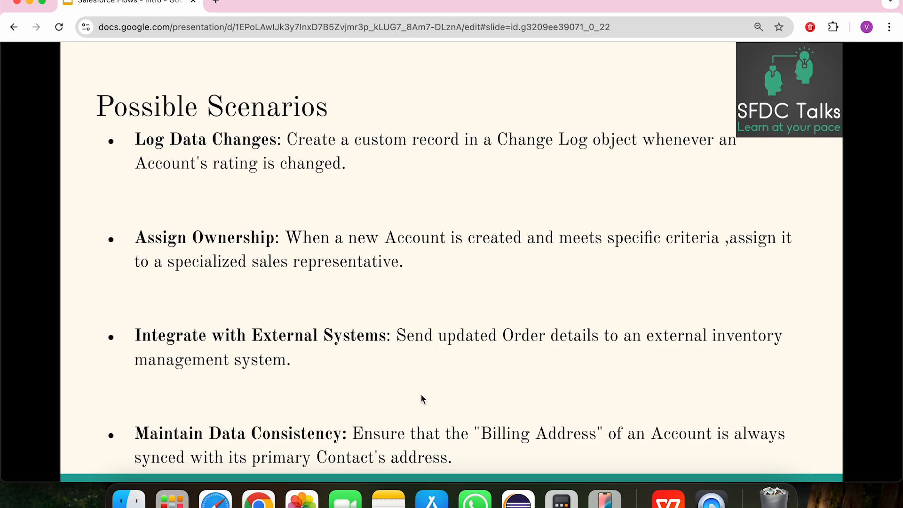
{"action": "key", "text": "Right"}
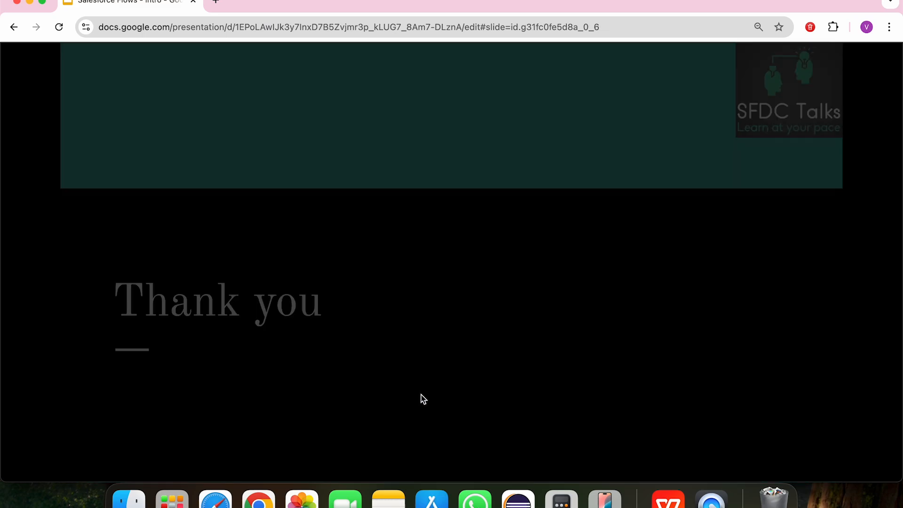